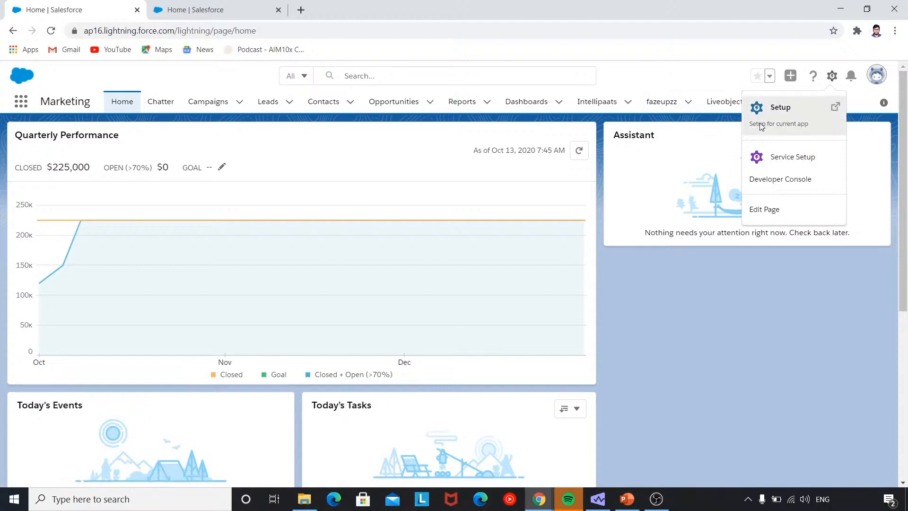
Open Setup, close the duplicate tab, and start a New Object from Object Manager.
click(759, 124)
click(419, 11)
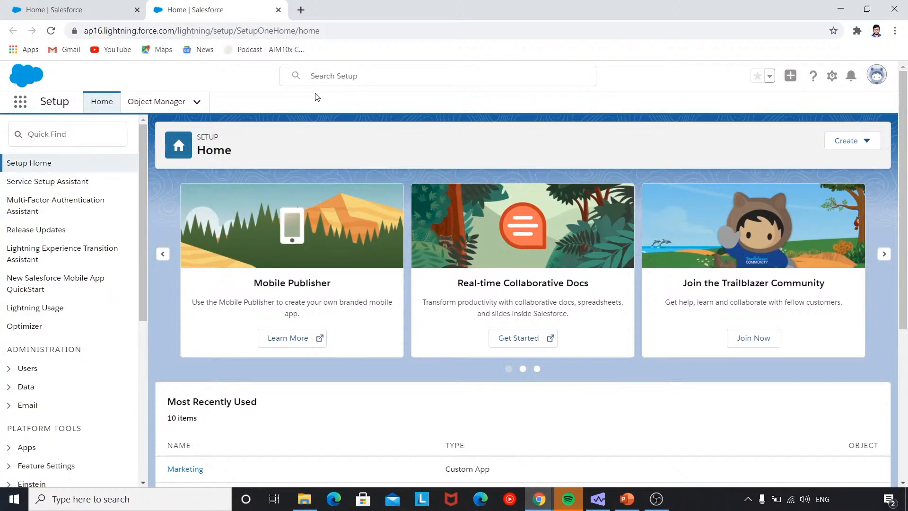
click(197, 103)
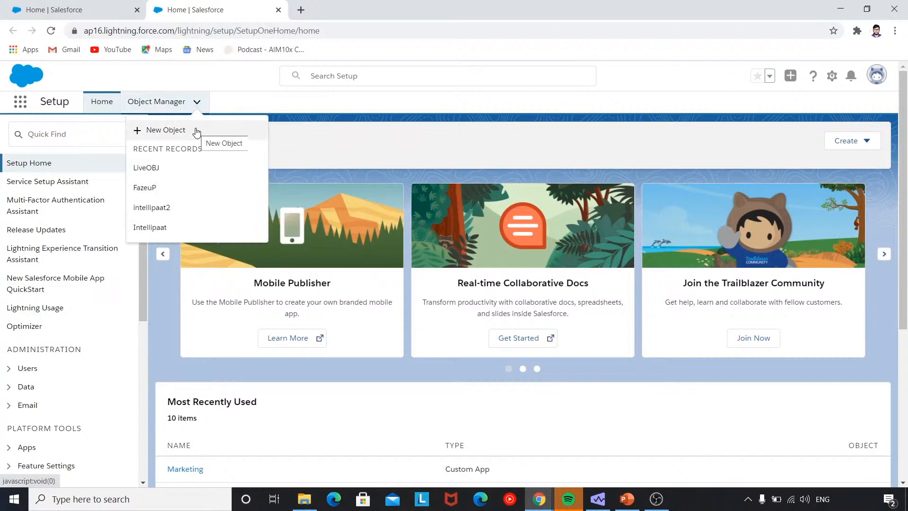
click(196, 130)
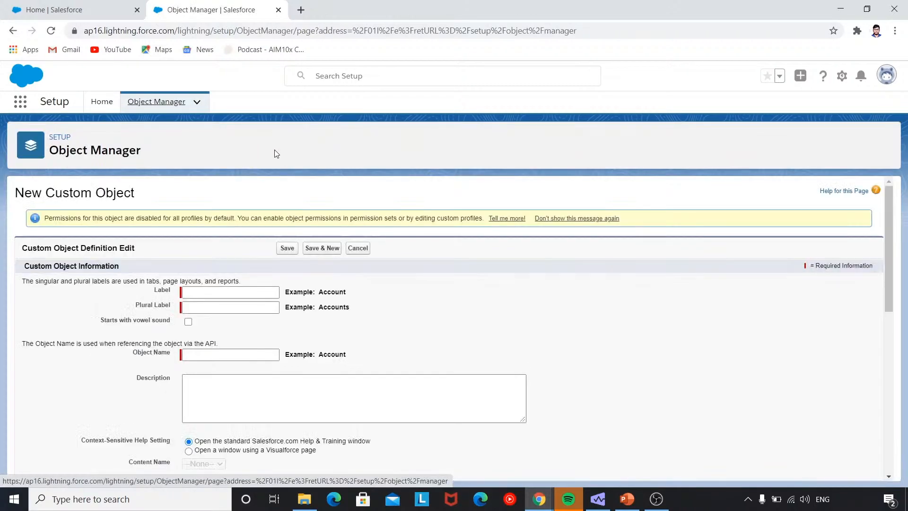
Label the object LearnerIntelli, plural LearnersIntelli, described as info for learners enrolled with intellipaat.
click(220, 294)
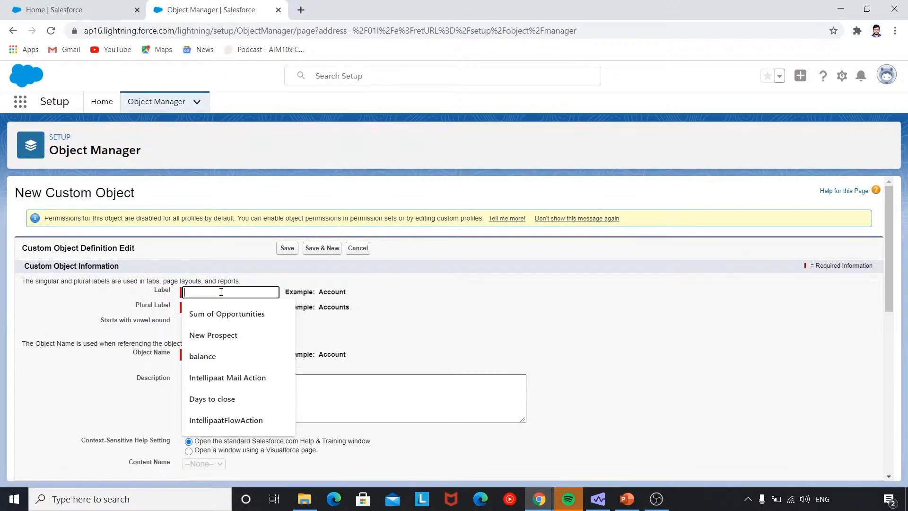
text(Learner)
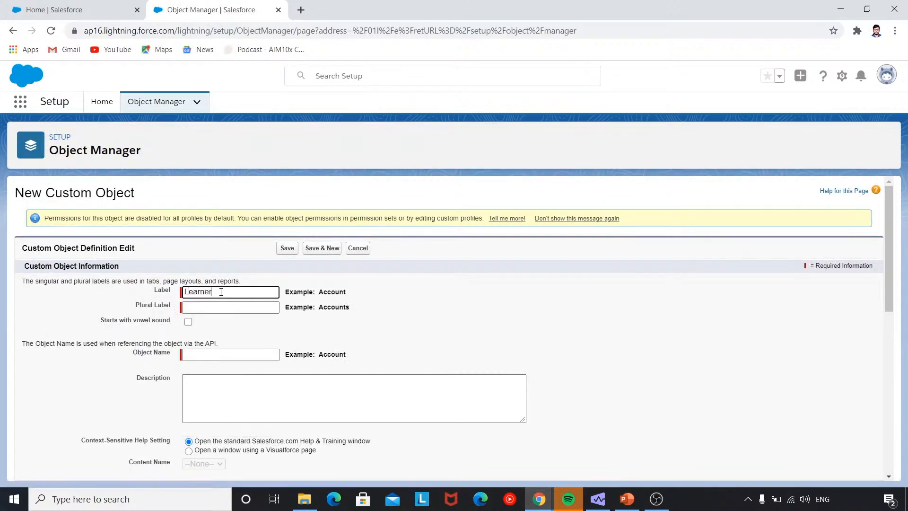
text(Intelli)
click(260, 307)
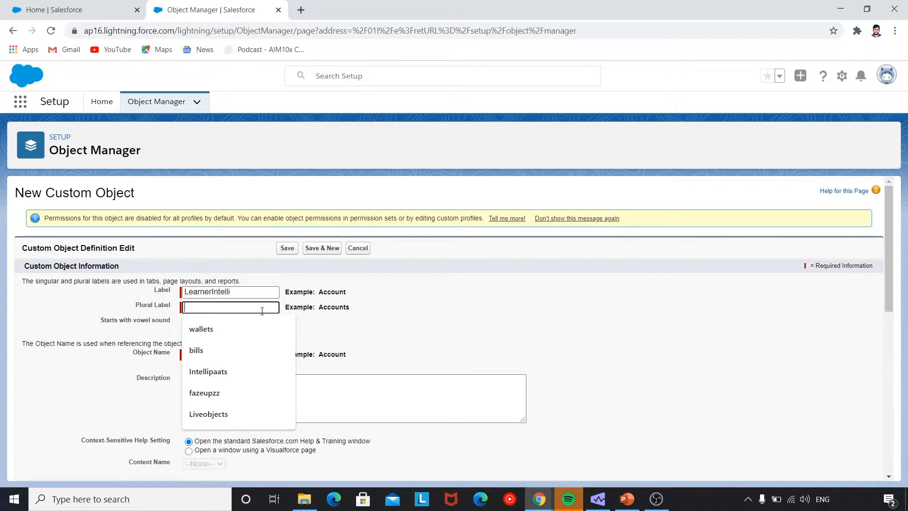
click(356, 325)
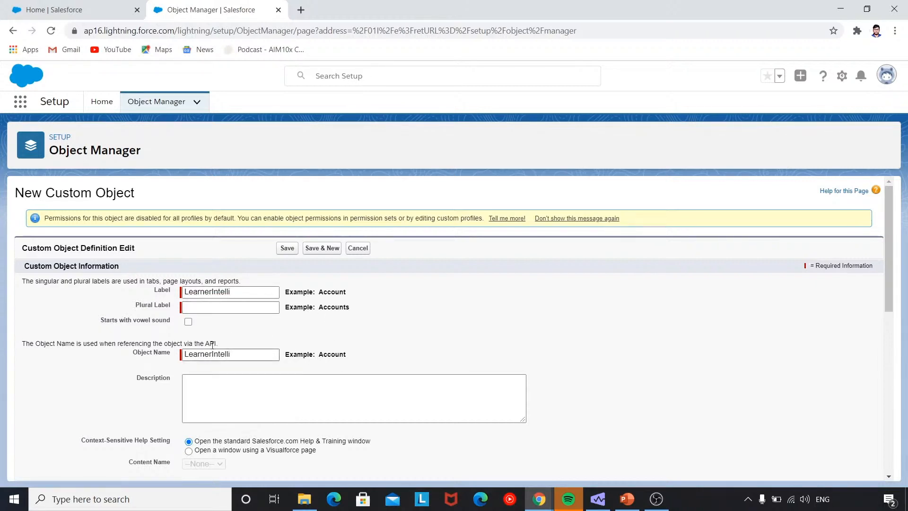
click(234, 306)
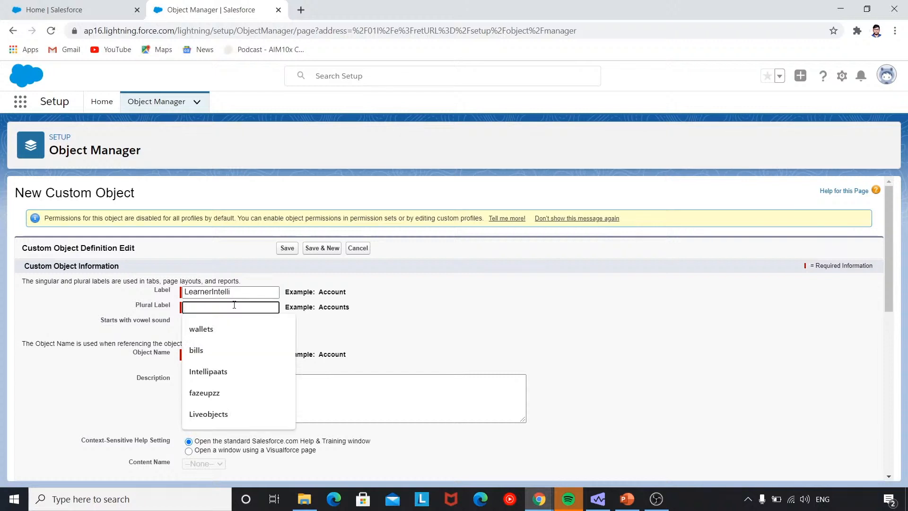
text(Learne)
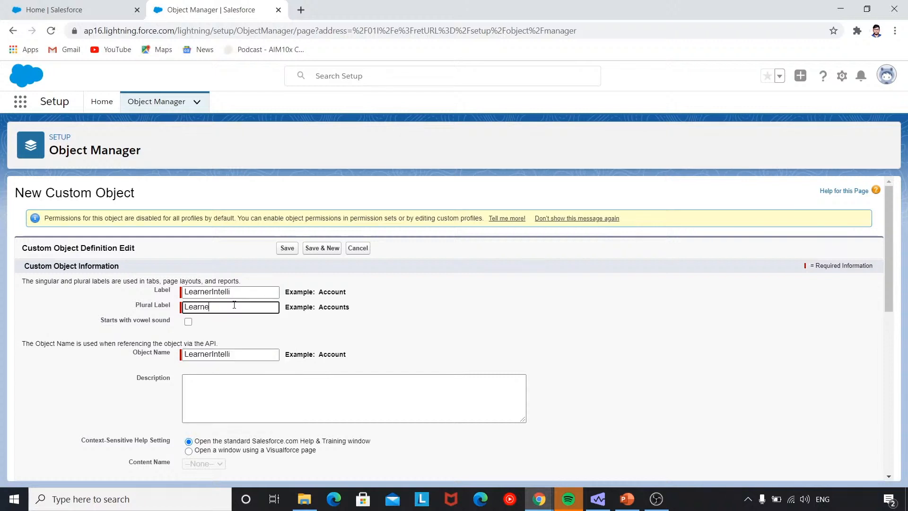
text(rsIntelli)
click(230, 388)
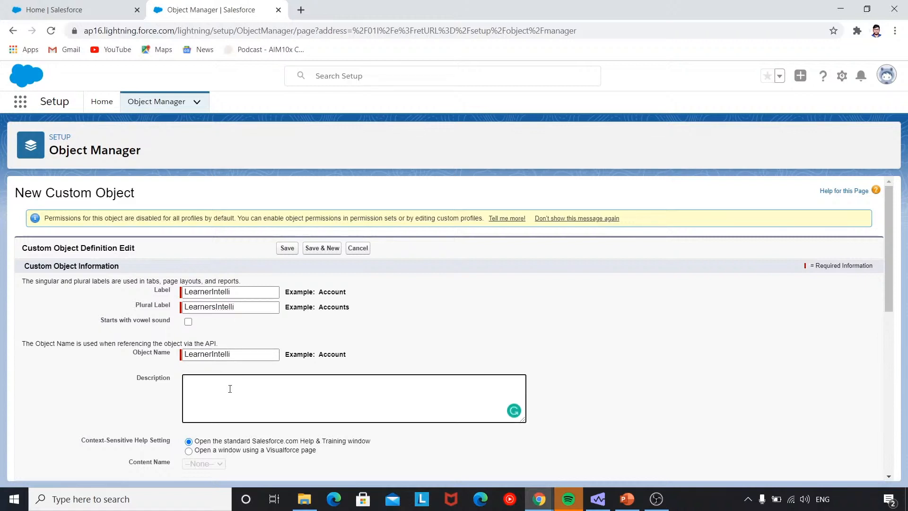
text(This object gives information for a learner enrolle)
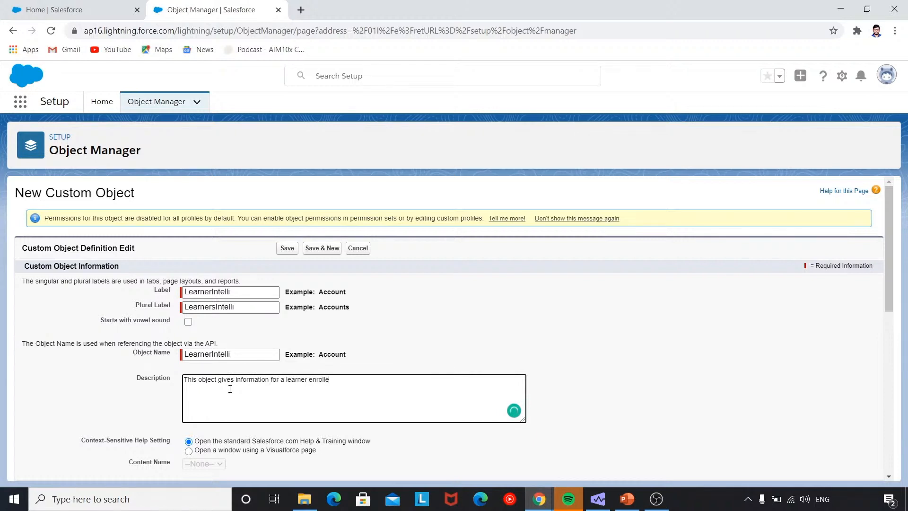
text(d with intellipaat)
Enable Allow Search under Search Status for the new object.
scroll(234, 369, down, 3)
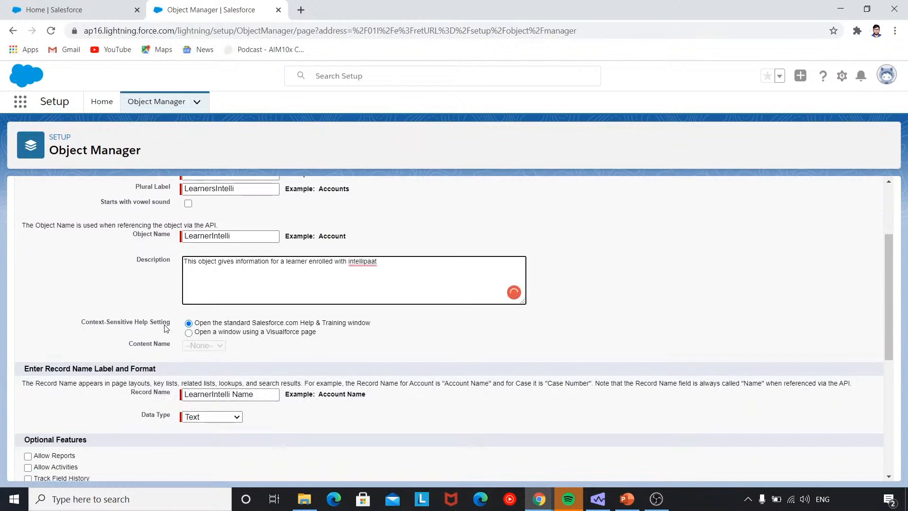
scroll(168, 331, down, 1)
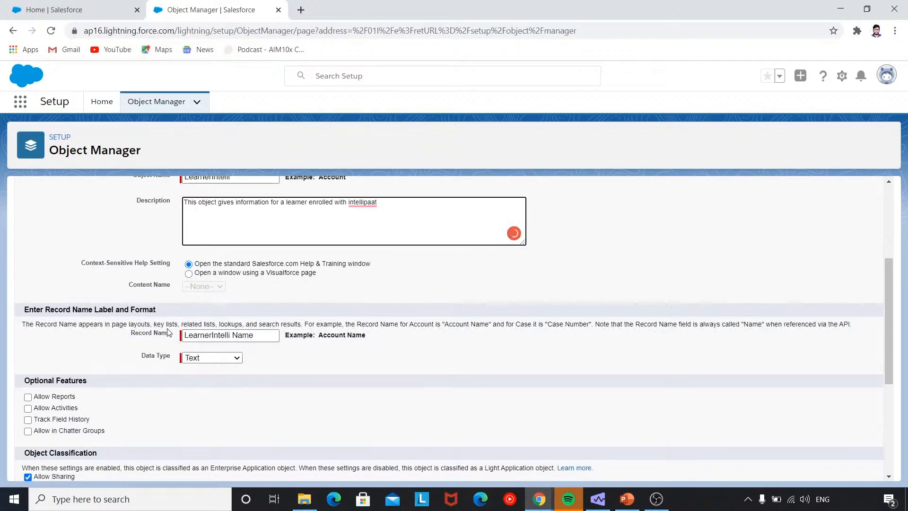
scroll(167, 331, down, 1)
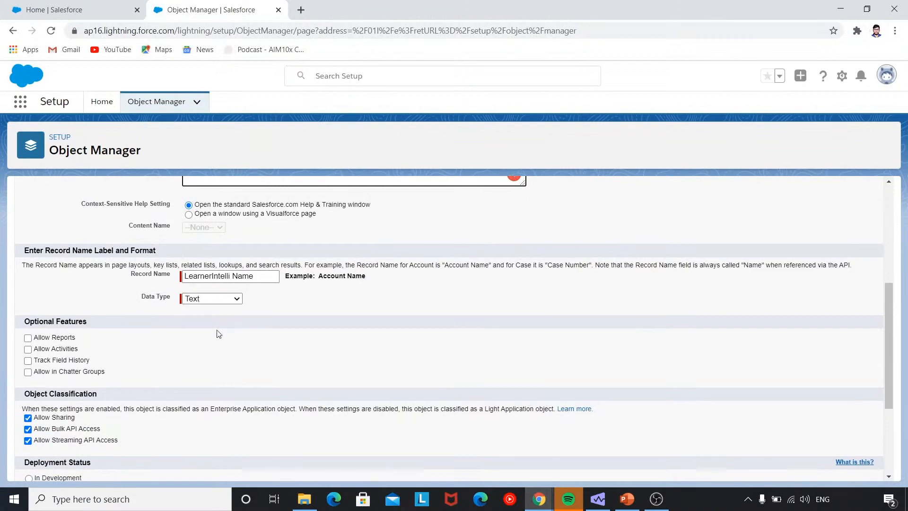
scroll(220, 333, down, 2)
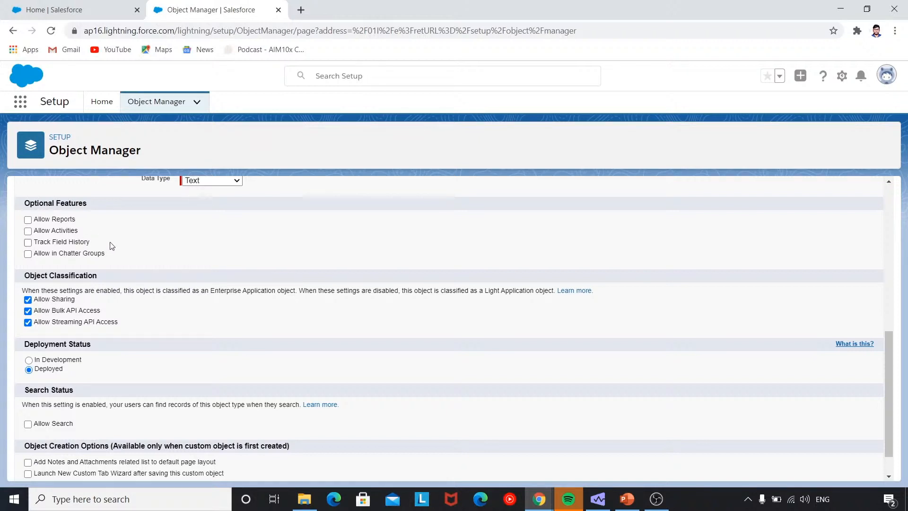
scroll(112, 242, down, 1)
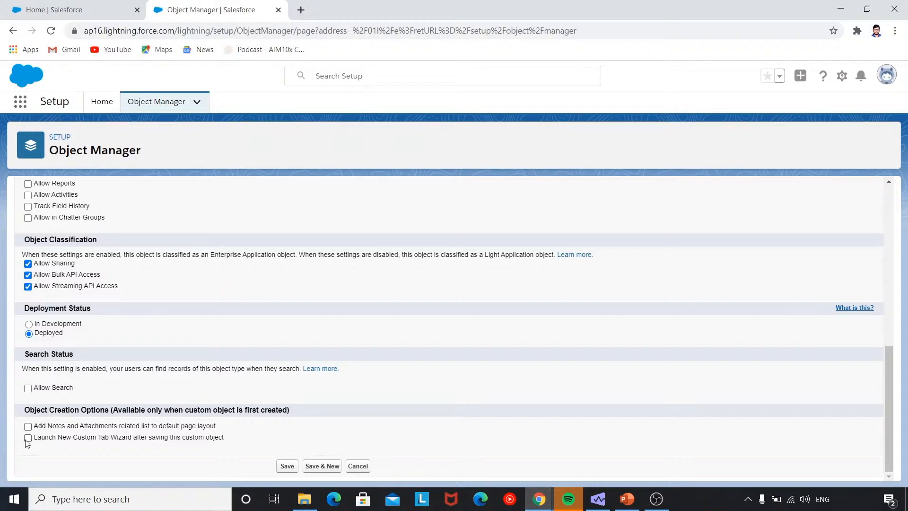
click(28, 388)
Save LearnerIntelli and view its Fields & Relationships list with its 4 standard fields.
click(285, 466)
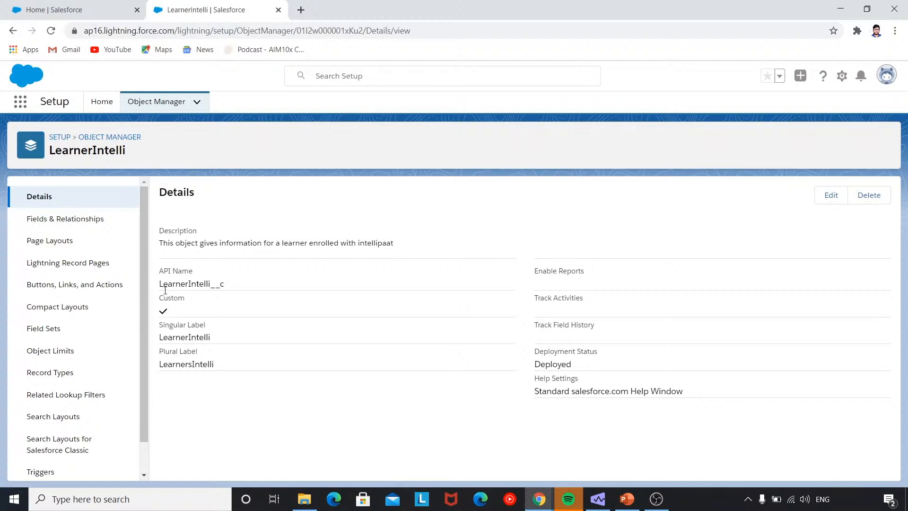
click(109, 228)
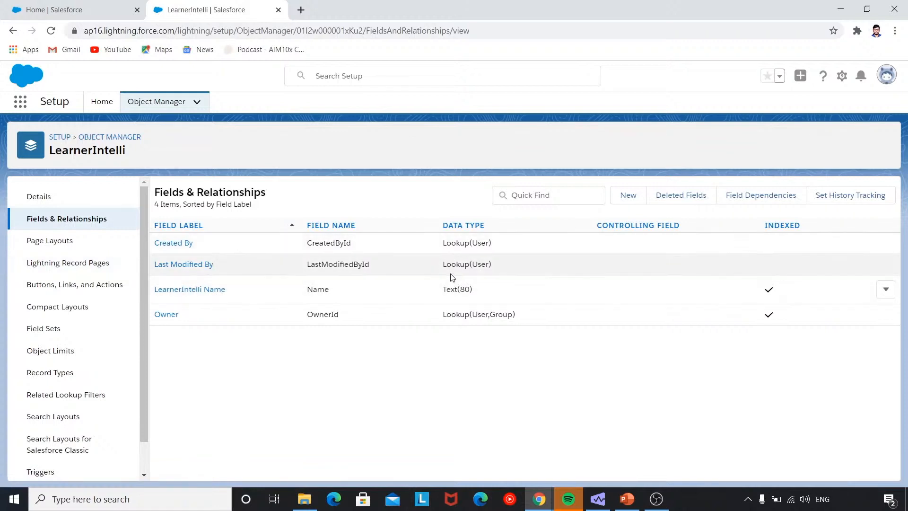
Start a new custom field with data type Text and continue to the details step.
click(624, 199)
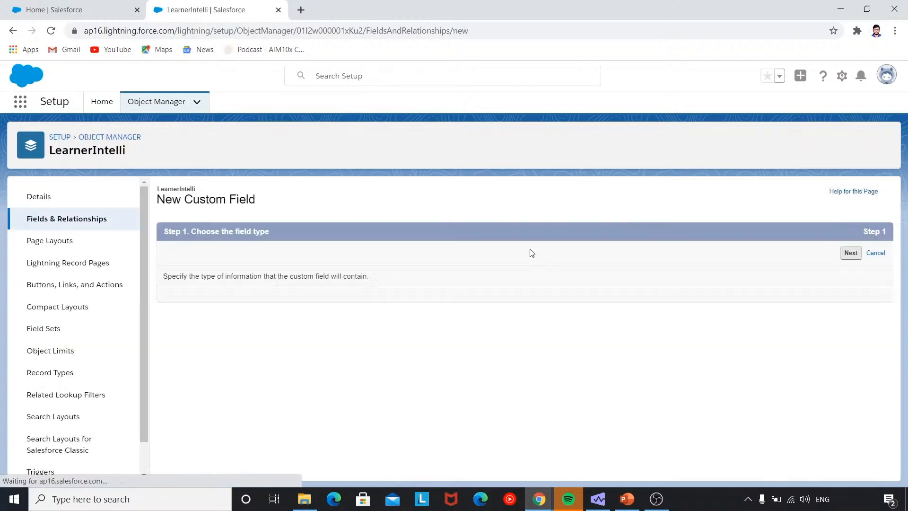
scroll(520, 292, down, 3)
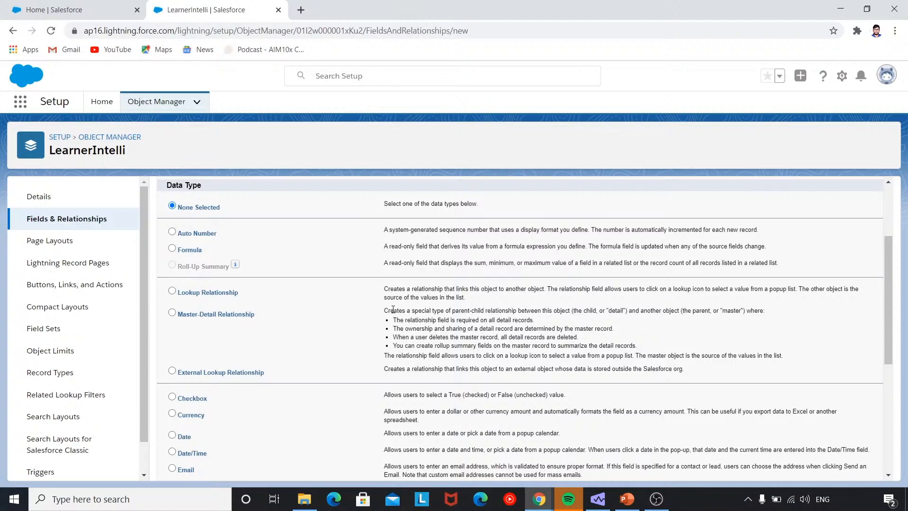
scroll(317, 399, down, 4)
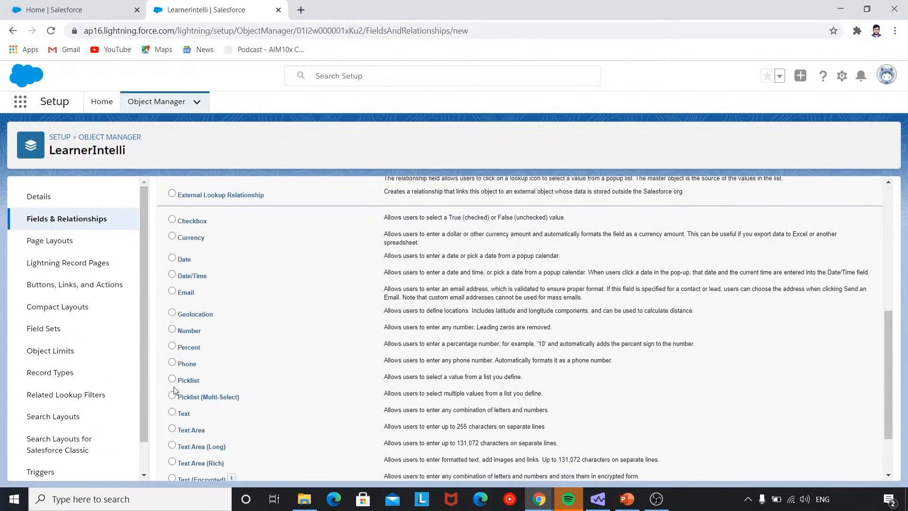
scroll(173, 395, down, 1)
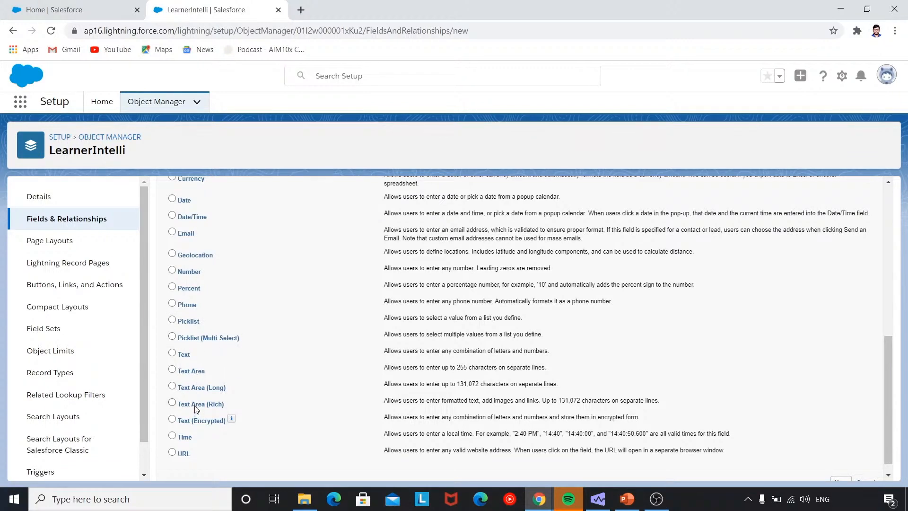
scroll(195, 395, up, 1)
scroll(184, 379, down, 1)
click(171, 354)
scroll(213, 366, down, 1)
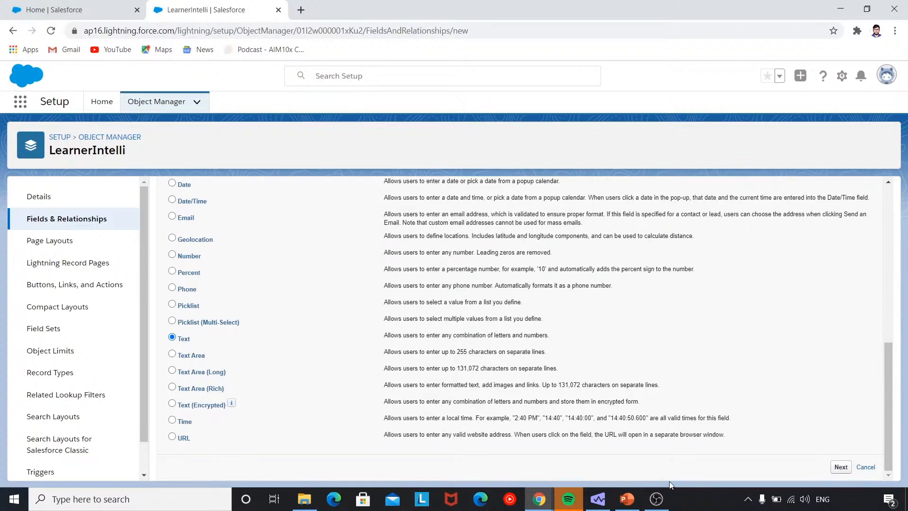
click(840, 467)
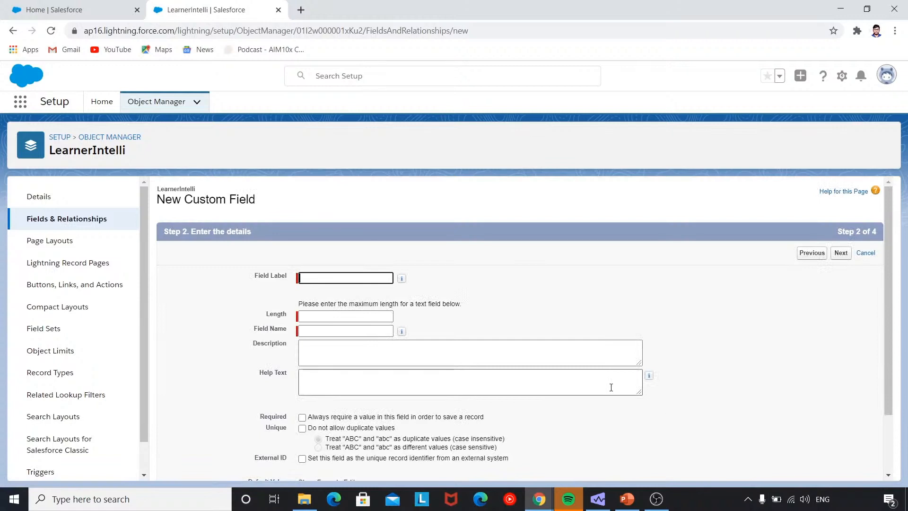
Name the field CourseEnrolled, length 17, described as storing the learner's enrolled course.
text(Course)
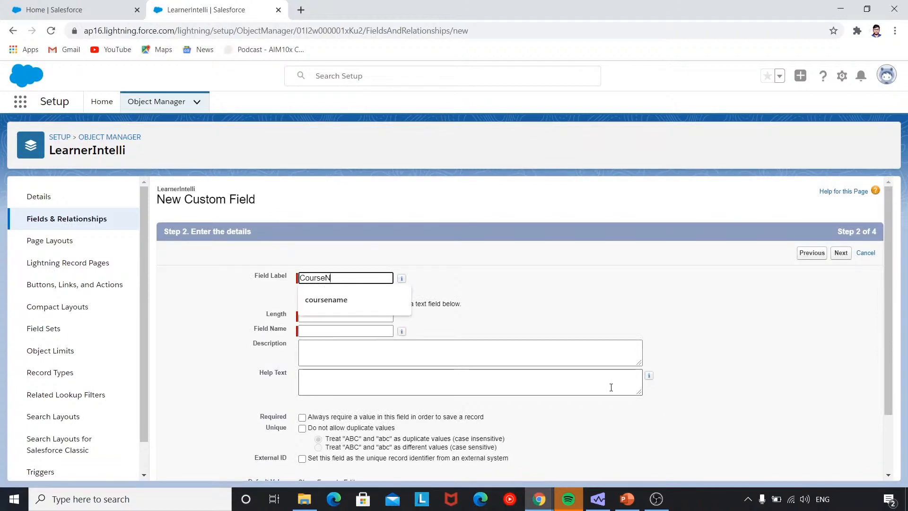
text(Enrolled)
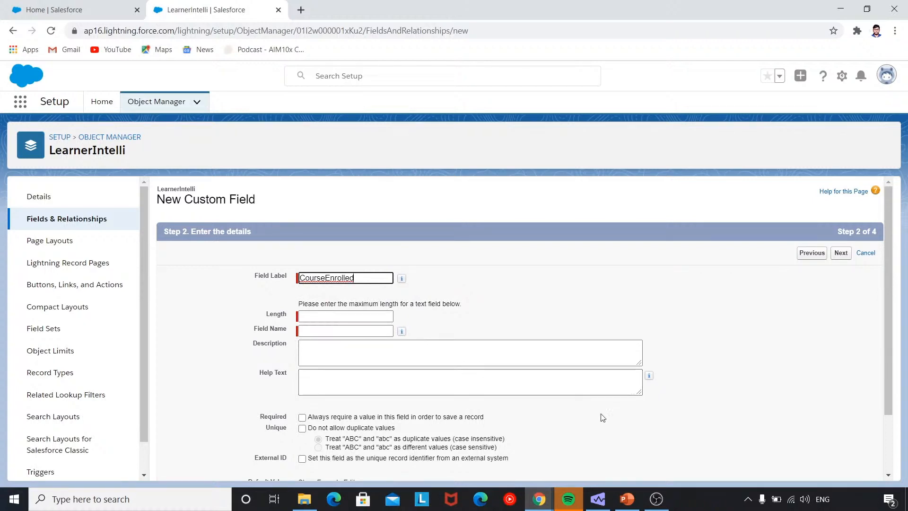
mouse_move(398, 324)
click(374, 316)
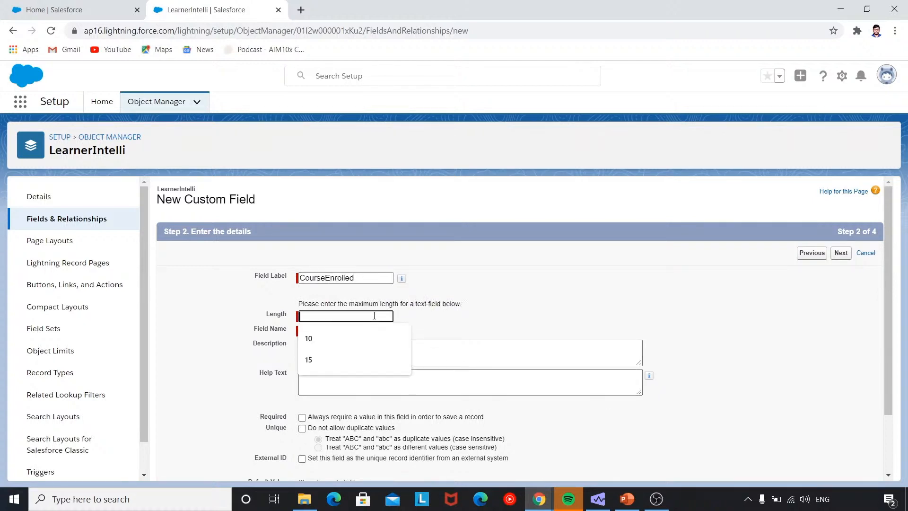
text(17)
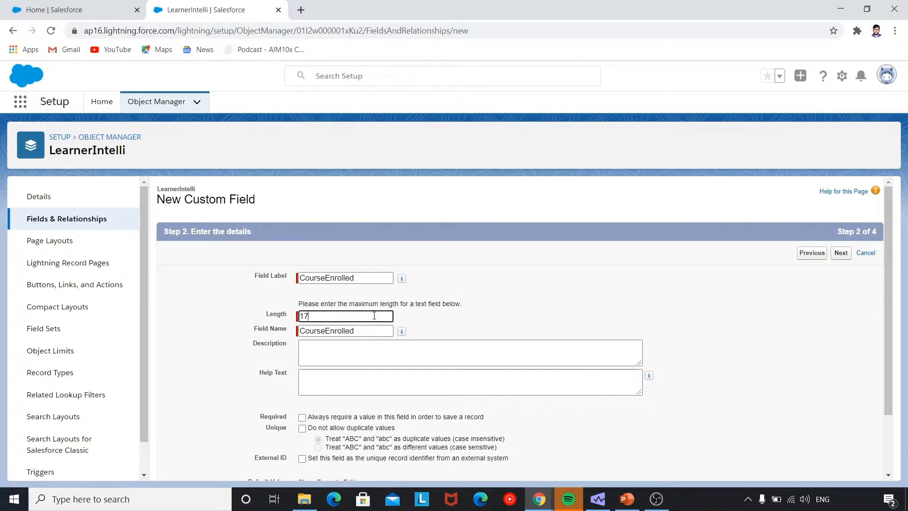
click(415, 357)
text(ld )
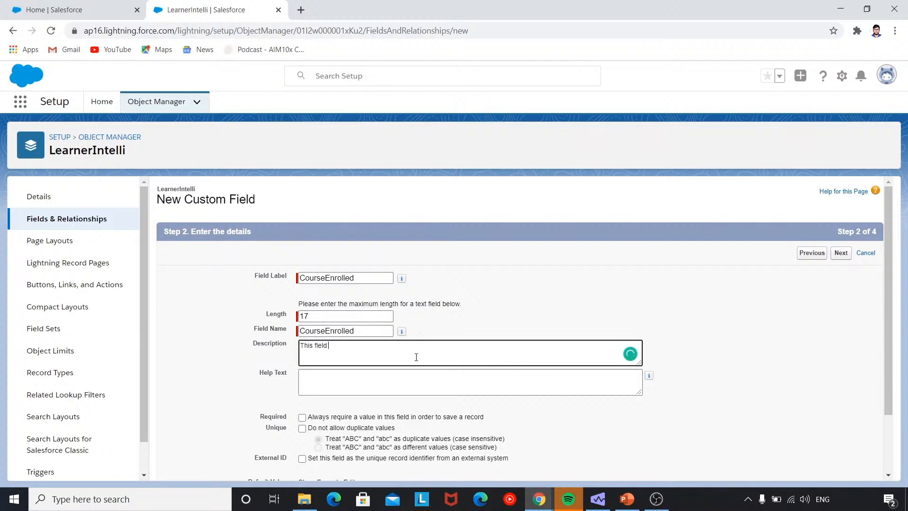
text(stores the course learner is enrolled in)
click(410, 377)
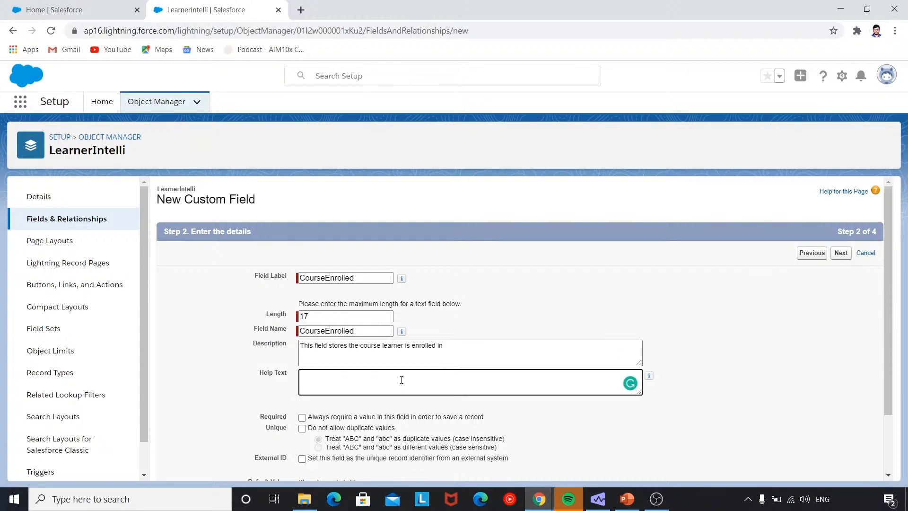
Mark CourseEnrolled as a required field.
scroll(401, 380, down, 1)
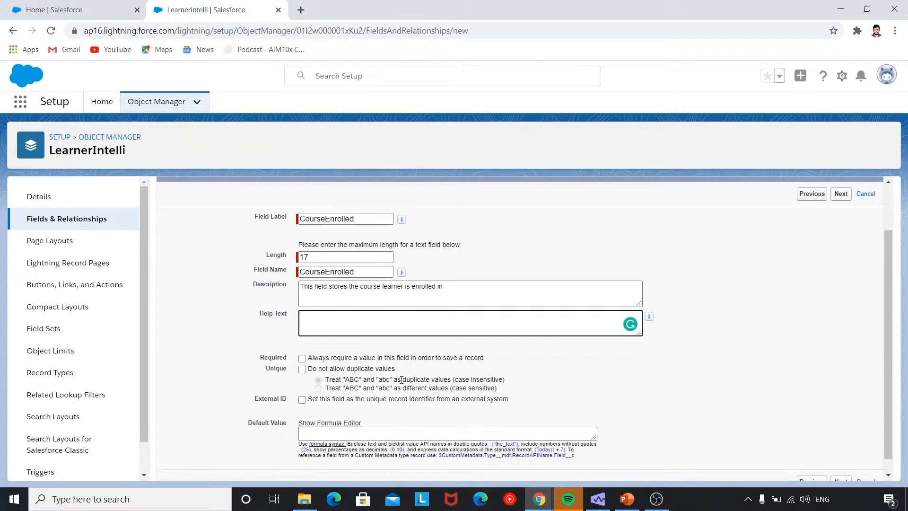
click(302, 358)
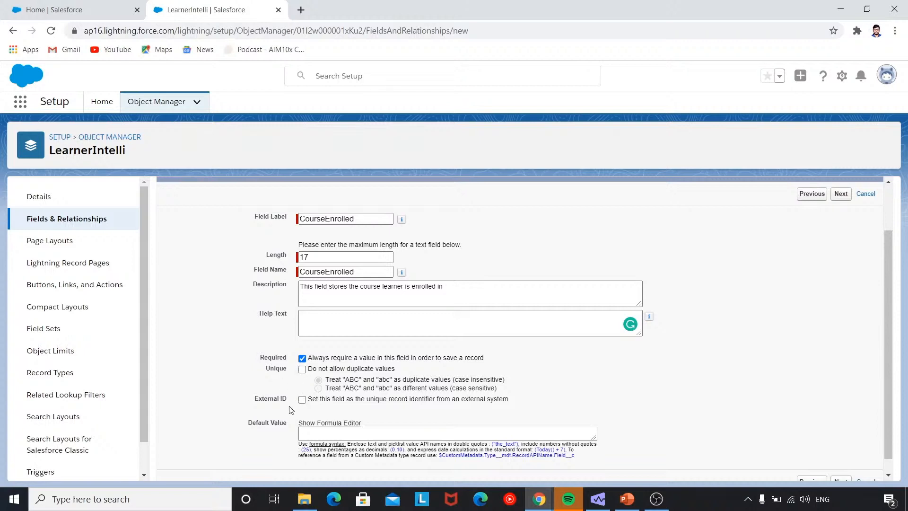
scroll(291, 409, down, 1)
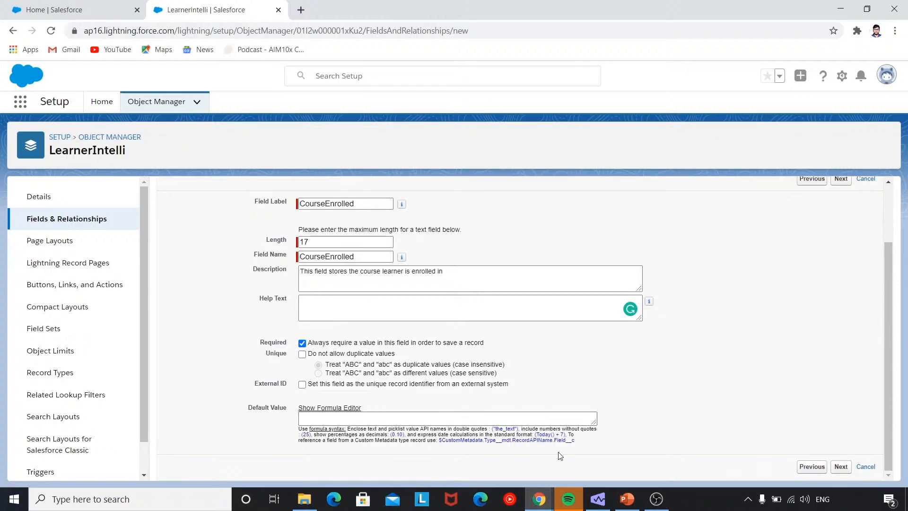
Keep CourseEnrolled visible to all profiles and advance to the page-layout step.
click(839, 468)
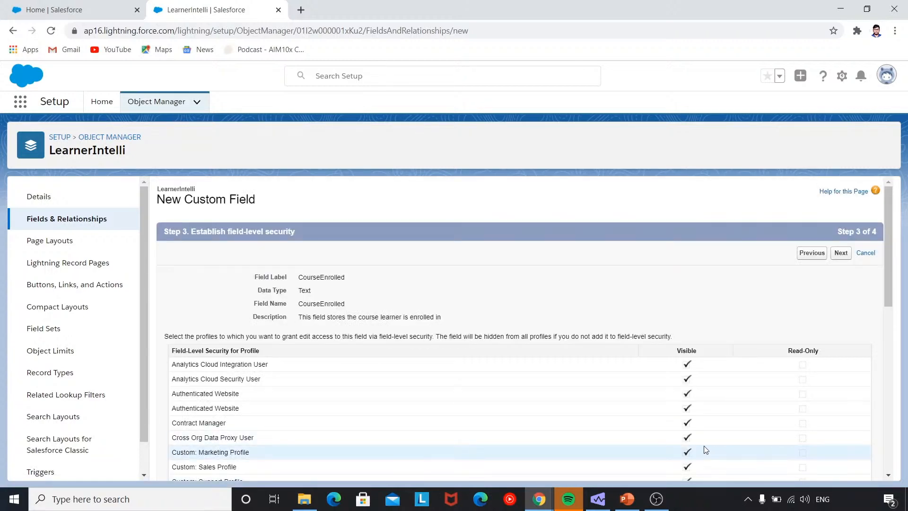
scroll(666, 428, down, 2)
scroll(666, 428, up, 2)
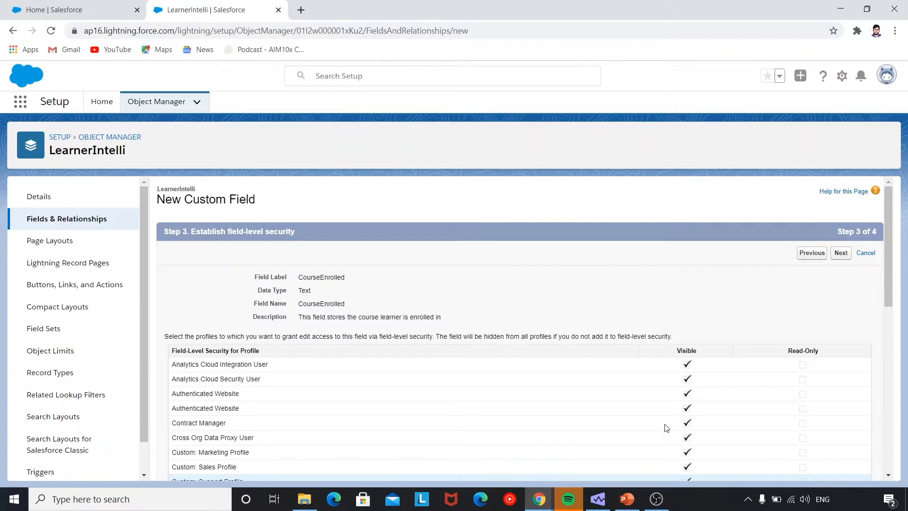
scroll(667, 428, down, 3)
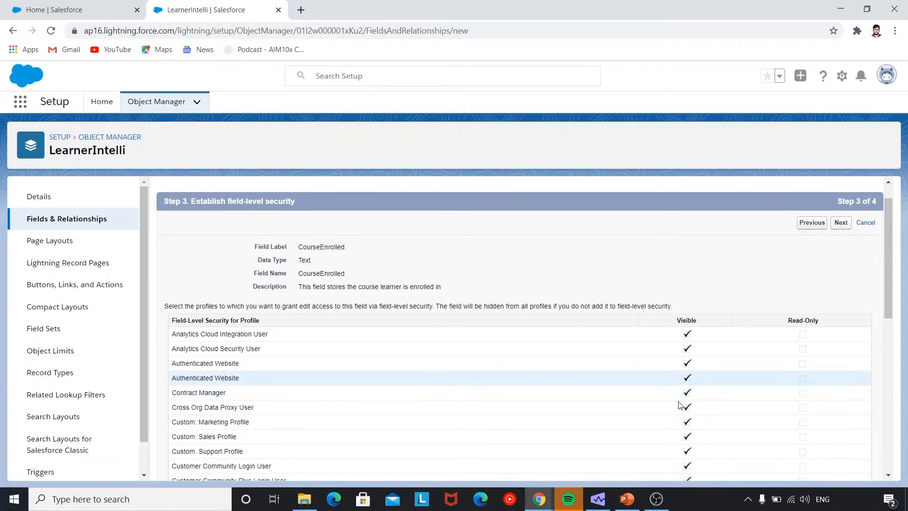
scroll(678, 402, down, 5)
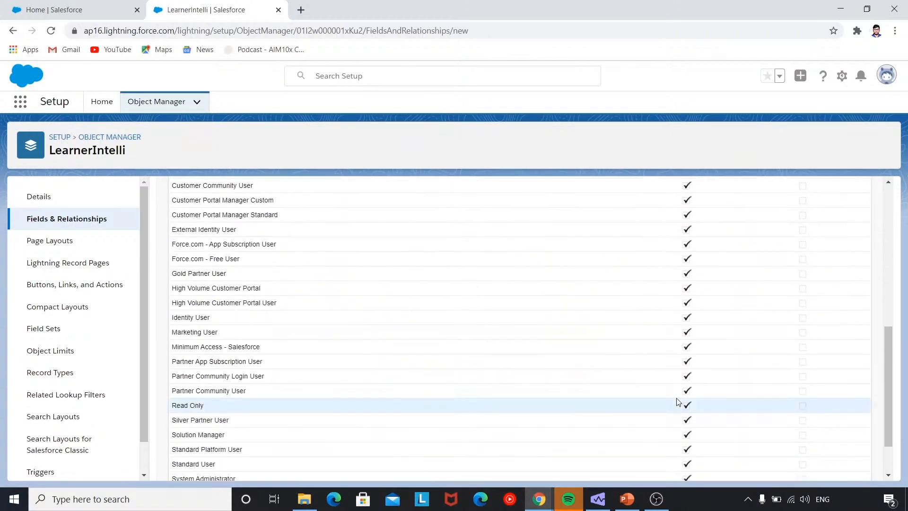
scroll(678, 402, up, 8)
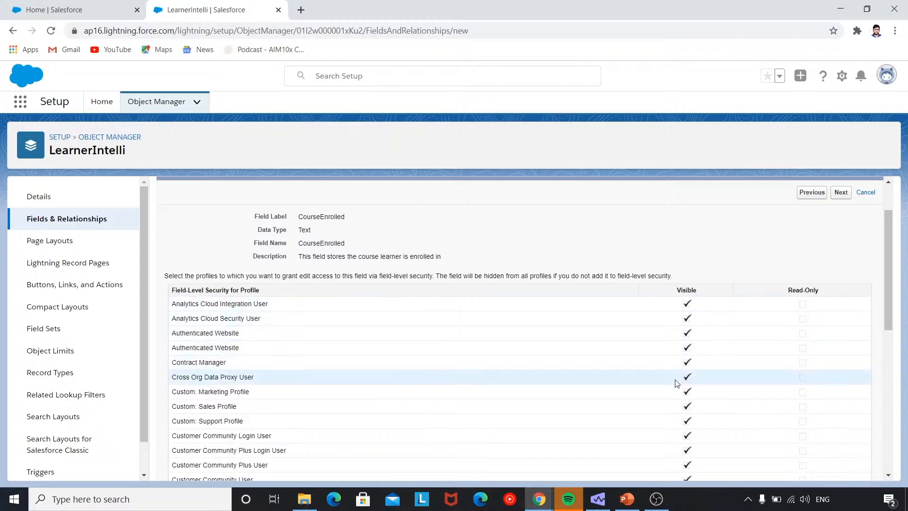
scroll(675, 382, down, 7)
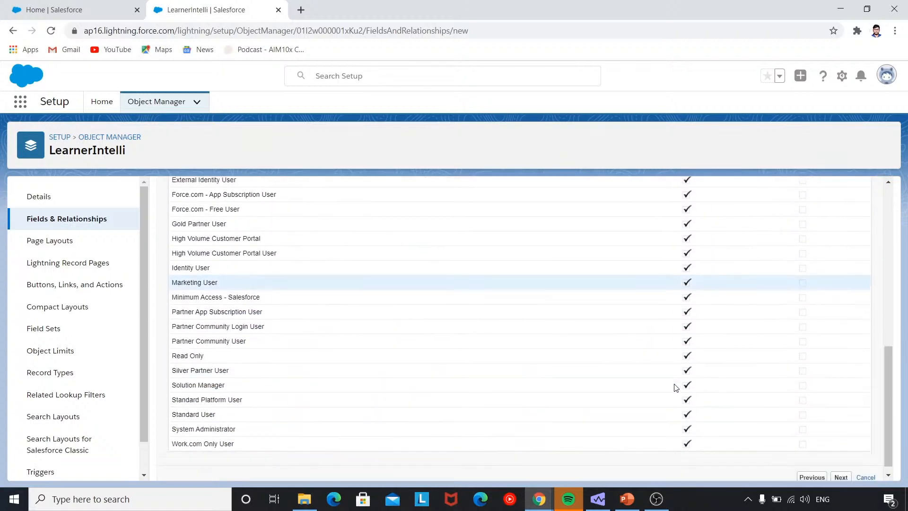
scroll(675, 386, down, 1)
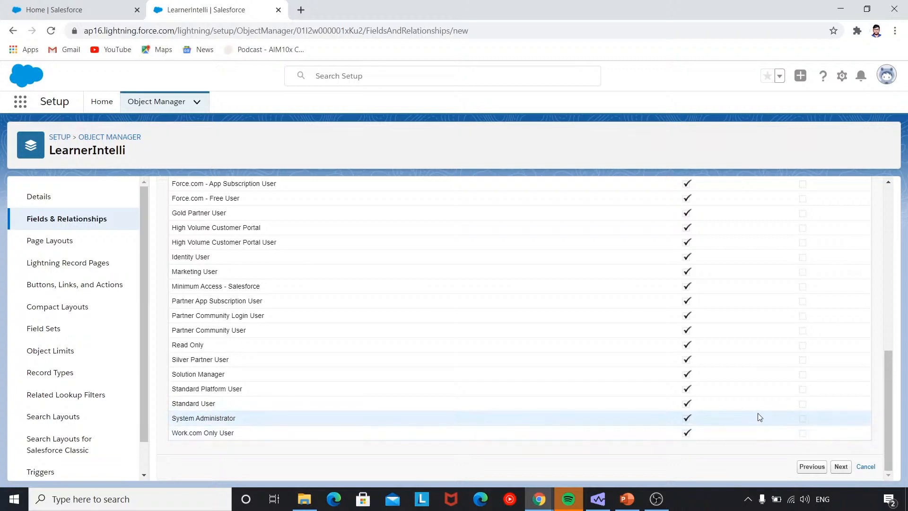
click(841, 466)
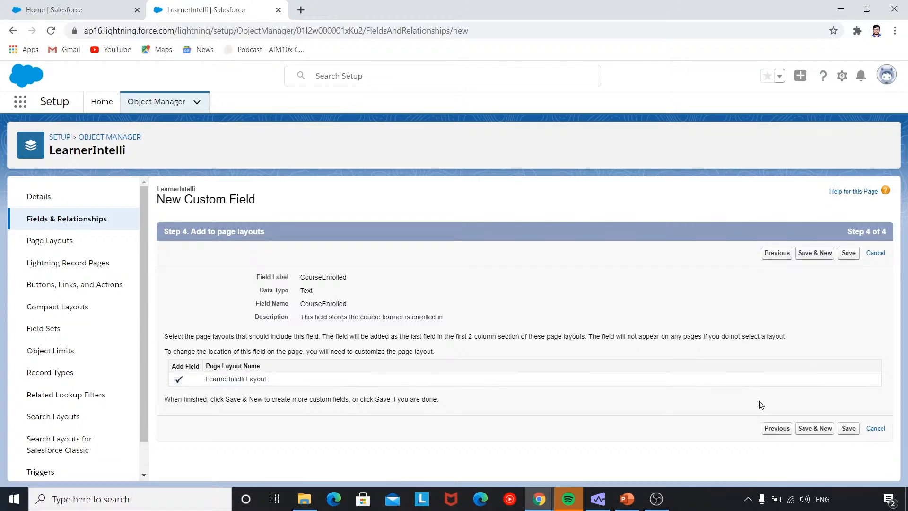
Save CourseEnrolled on LearnerIntelli Layout as a Text(17) field.
click(846, 430)
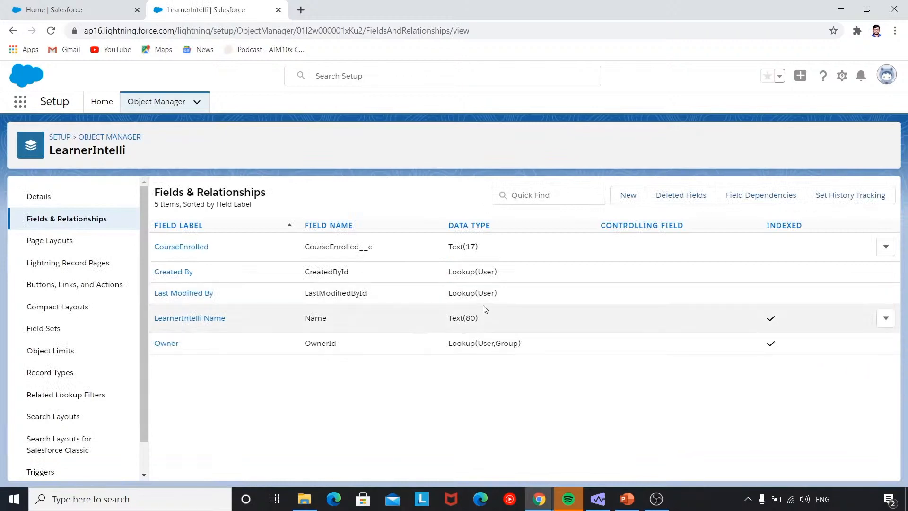
Start another custom field with data type Number.
click(628, 195)
scroll(439, 335, down, 5)
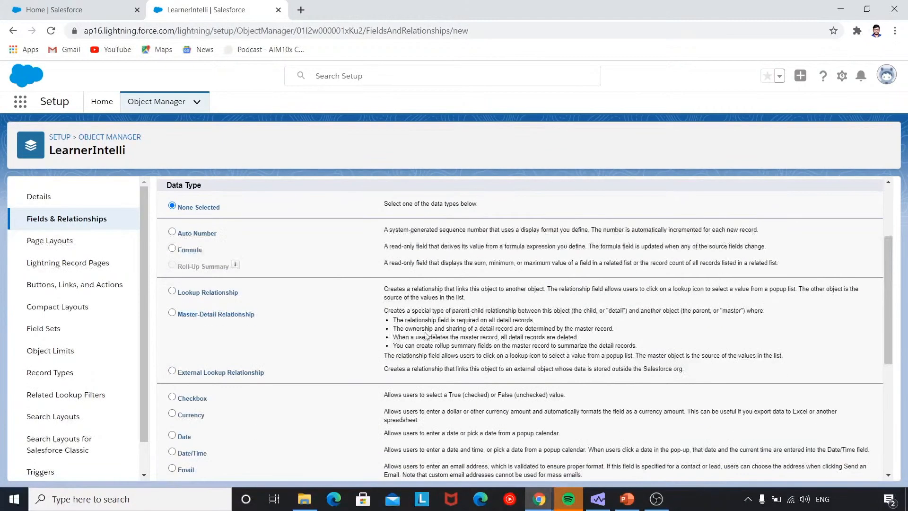
click(171, 387)
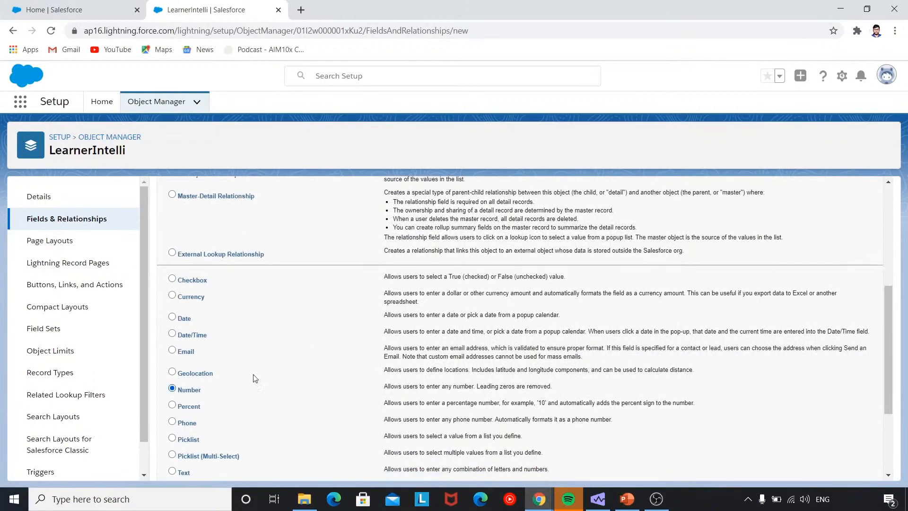
scroll(256, 378, down, 3)
click(840, 467)
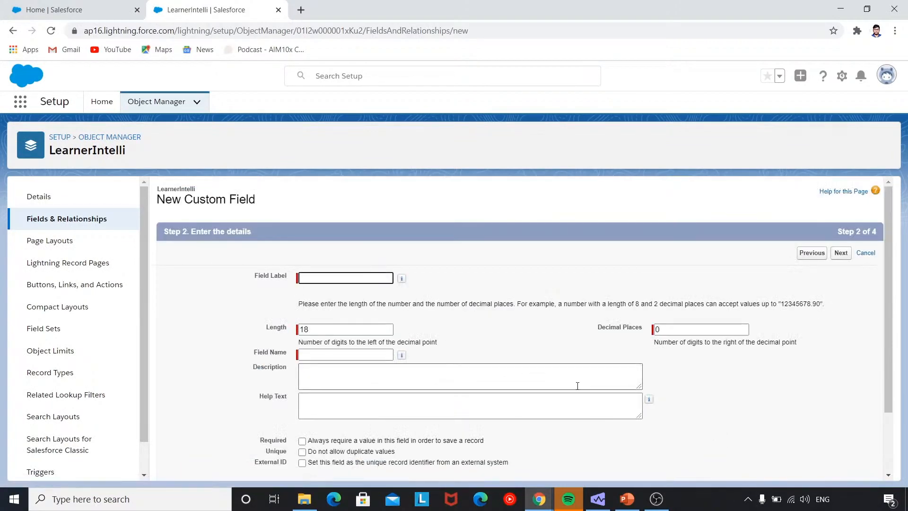
Label the Number field batchID and mark it required.
text(Cour)
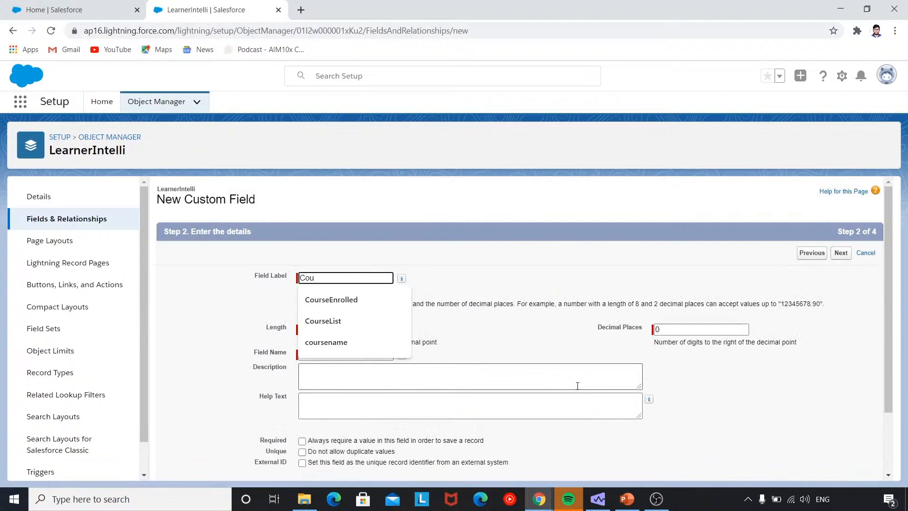
key(BackSpace)
key(BackSpace)
key(BackSpace)
text(batchID)
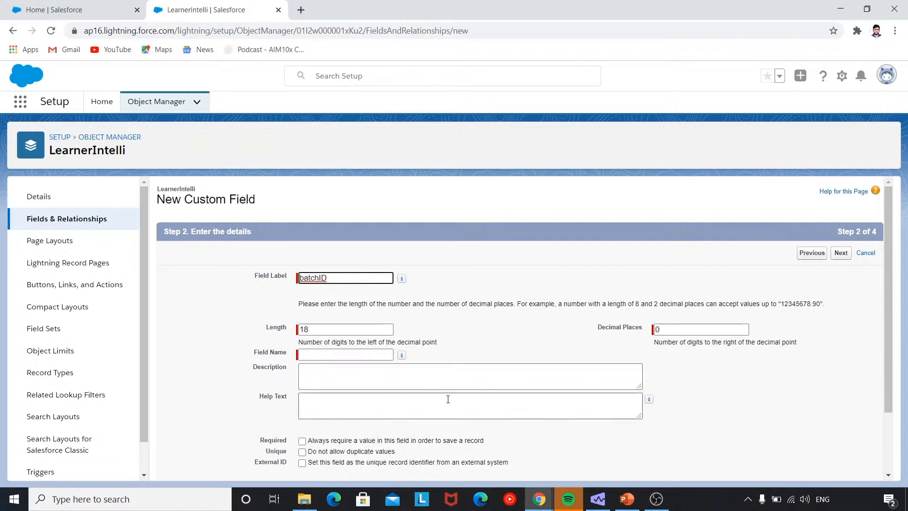
click(367, 375)
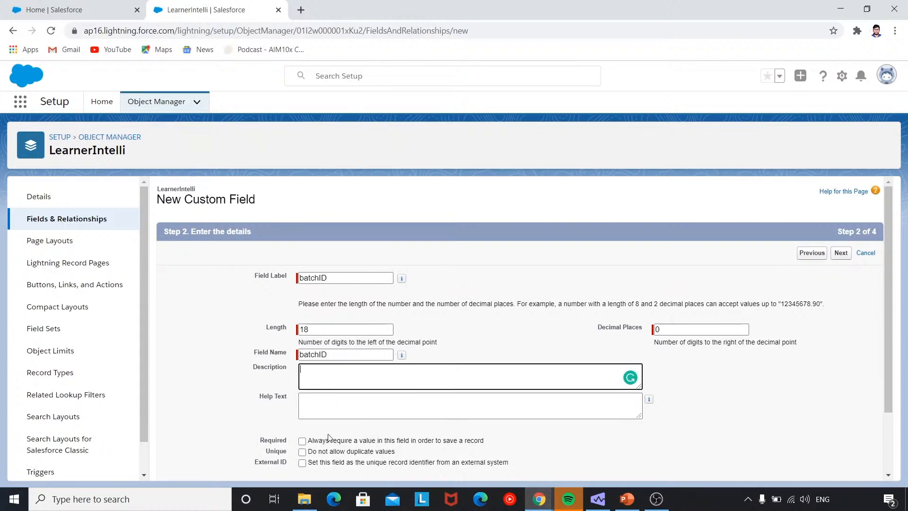
click(302, 441)
Accept default security and layout, saving batchID as Number(18, 0).
scroll(310, 447, down, 1)
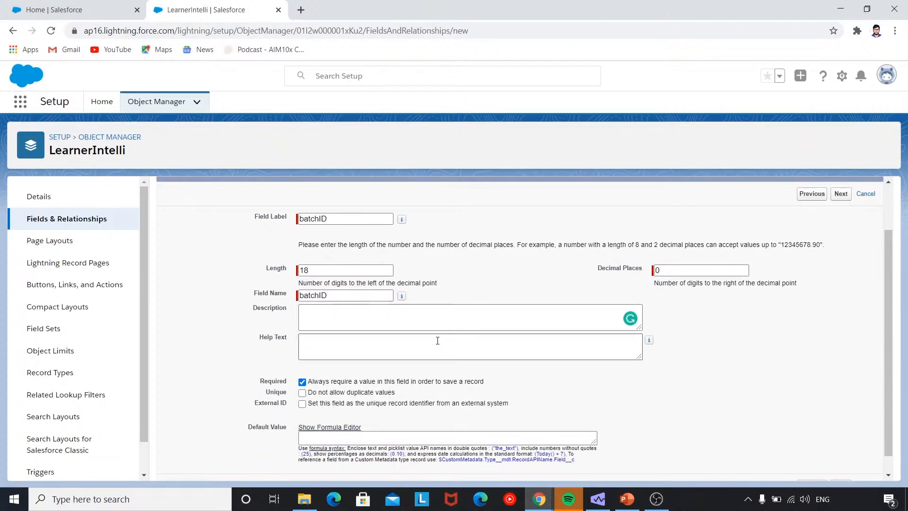
scroll(430, 365, down, 1)
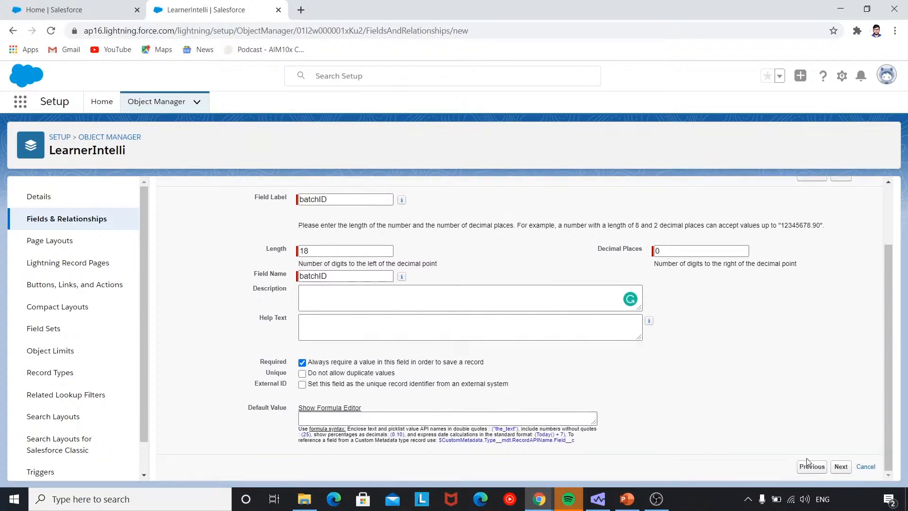
click(840, 467)
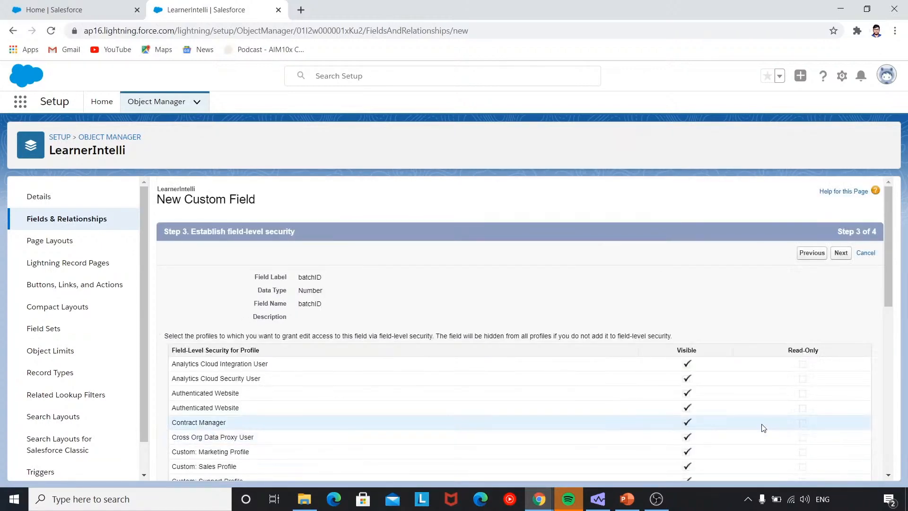
scroll(762, 426, down, 9)
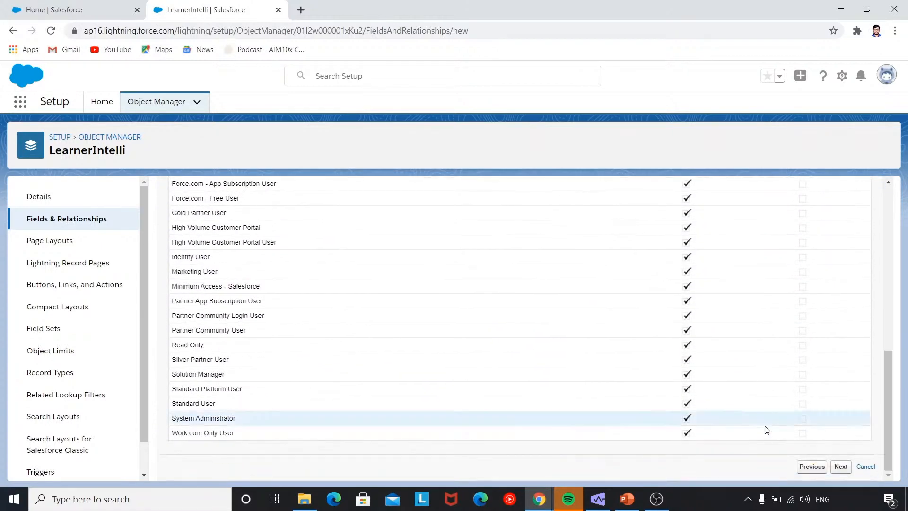
click(836, 467)
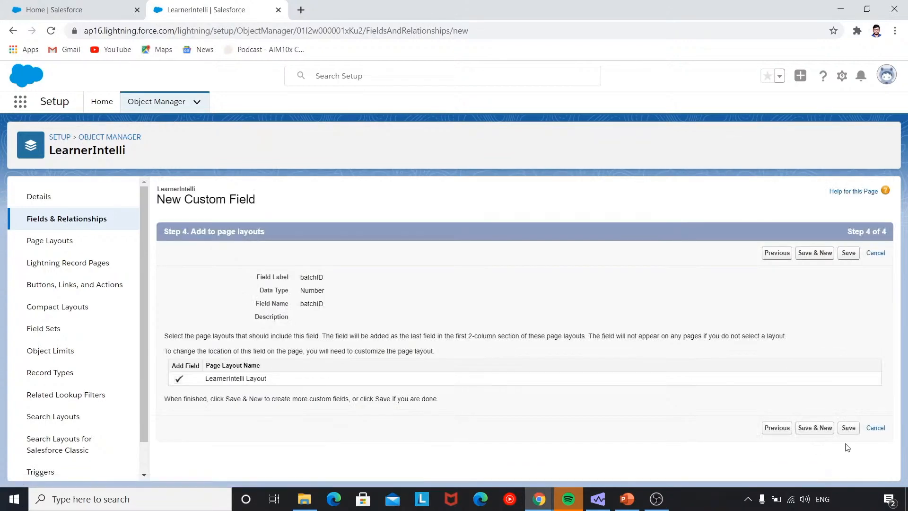
click(848, 430)
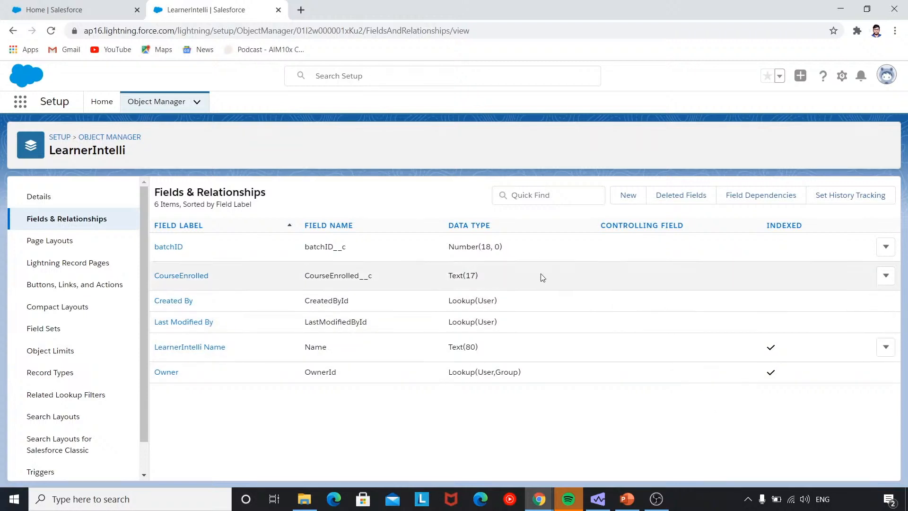
Go back to Object Manager, dismiss the New Admin Settings panel, and scroll to LearnerIntelli.
click(170, 107)
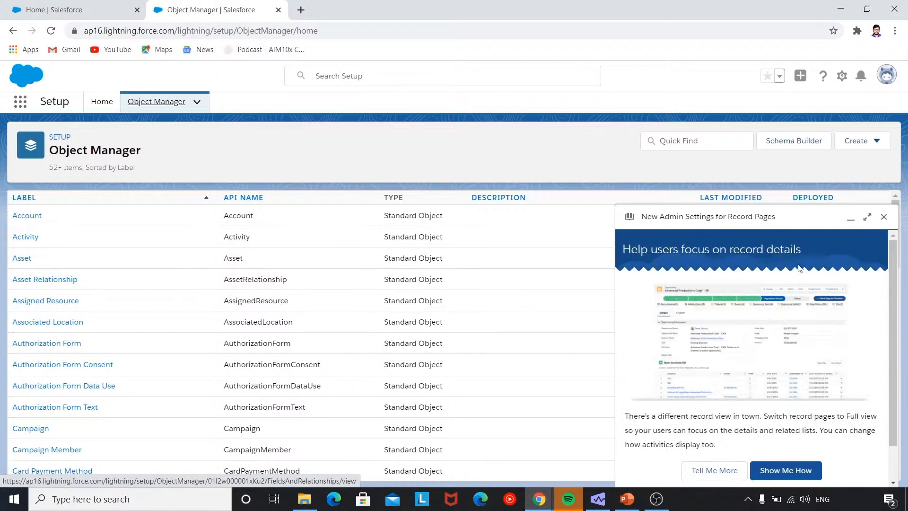
click(883, 216)
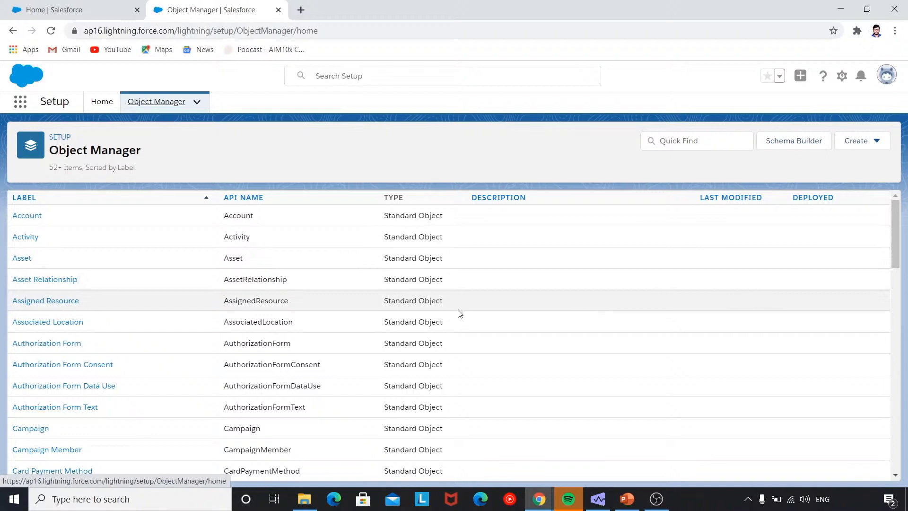
scroll(386, 307, down, 2)
scroll(381, 325, down, 8)
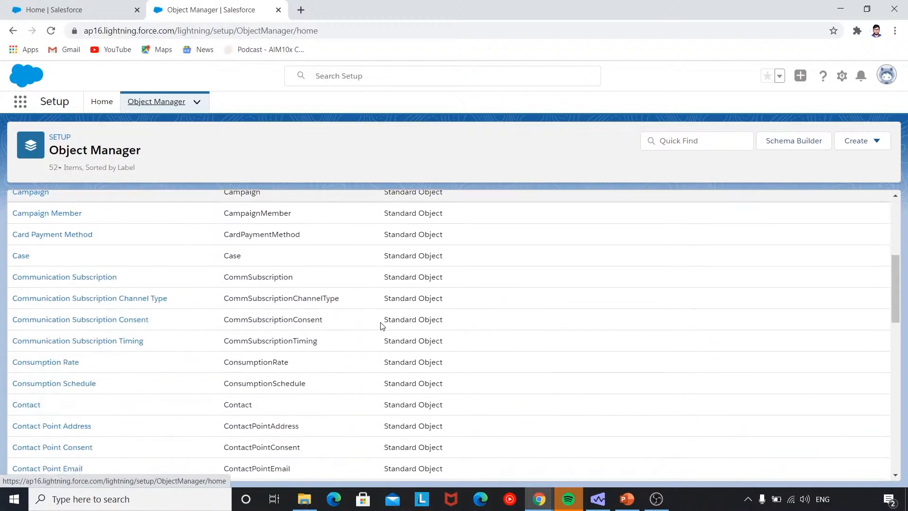
scroll(381, 325, down, 8)
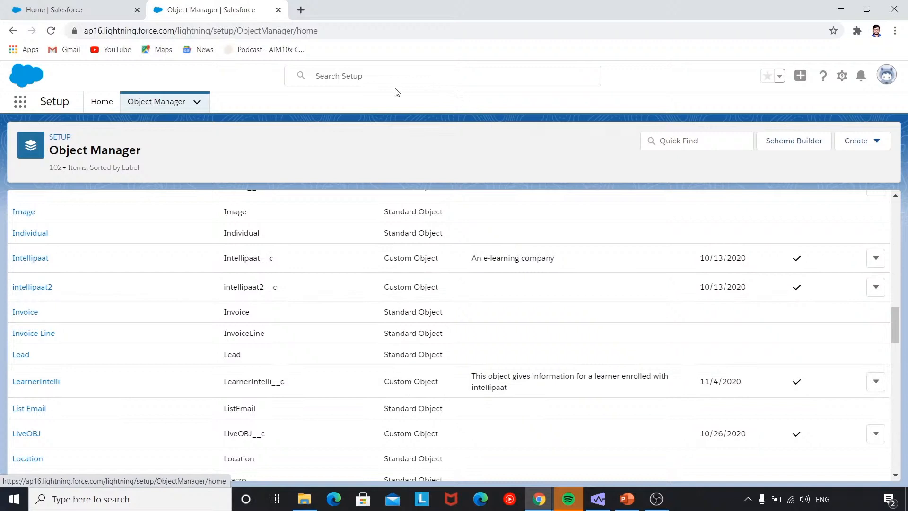
Find App Manager through Setup Quick Find ('app mana') and start a new Lightning app.
click(101, 101)
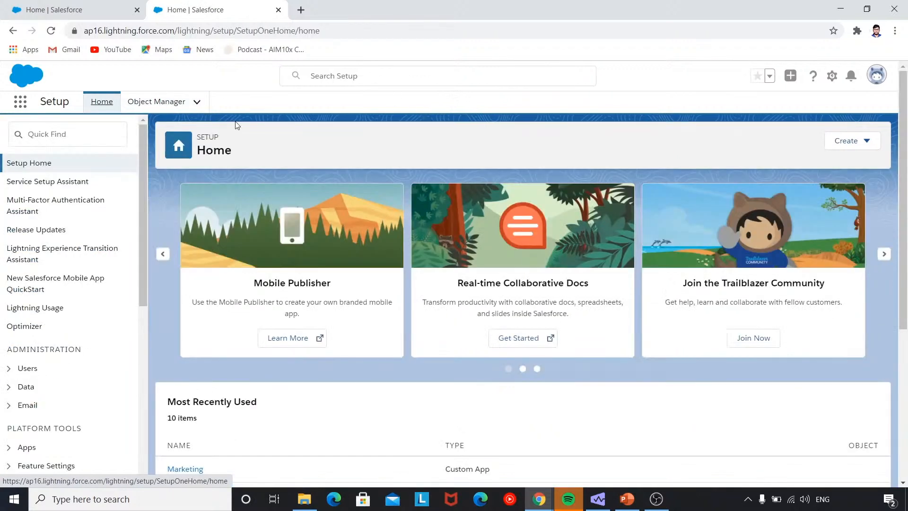
click(109, 138)
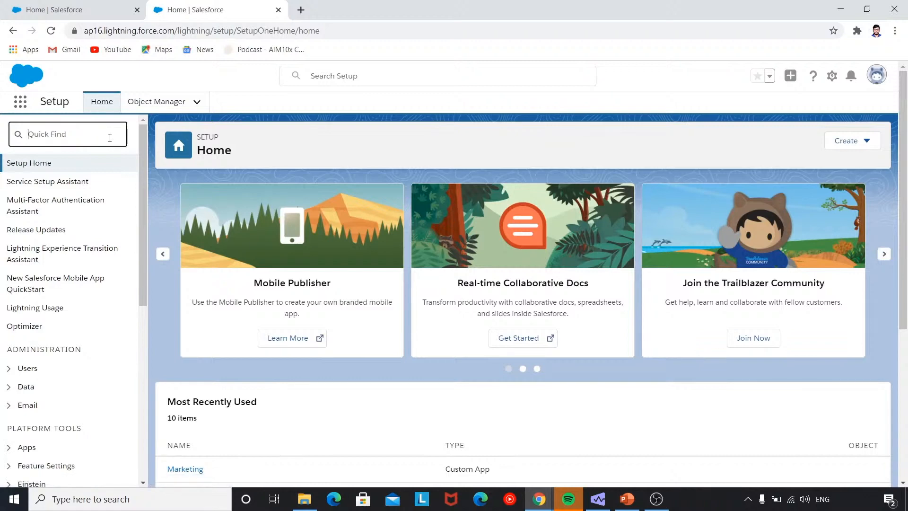
text(app mana)
click(79, 183)
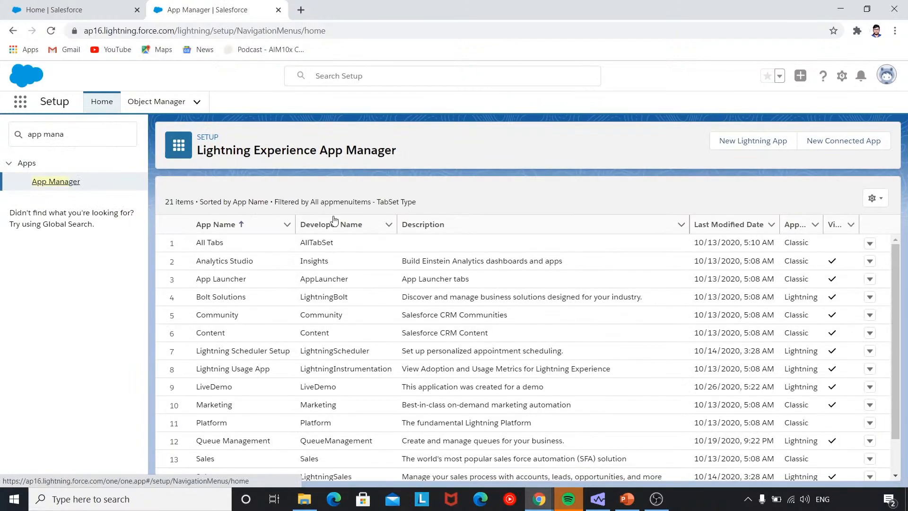
scroll(374, 301, down, 3)
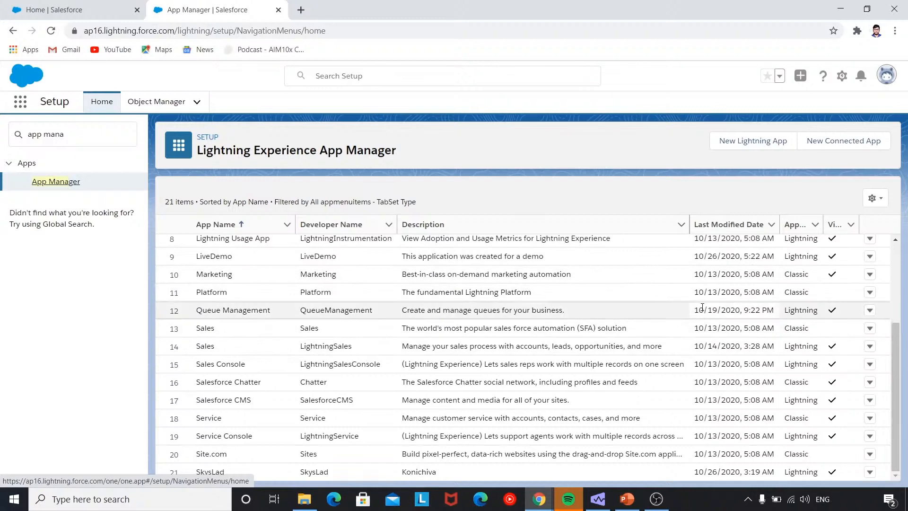
scroll(700, 298, up, 3)
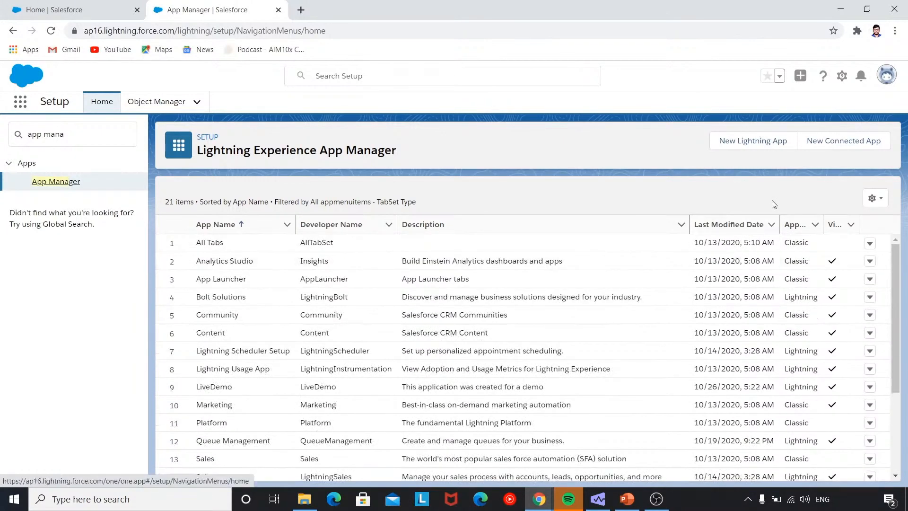
click(773, 142)
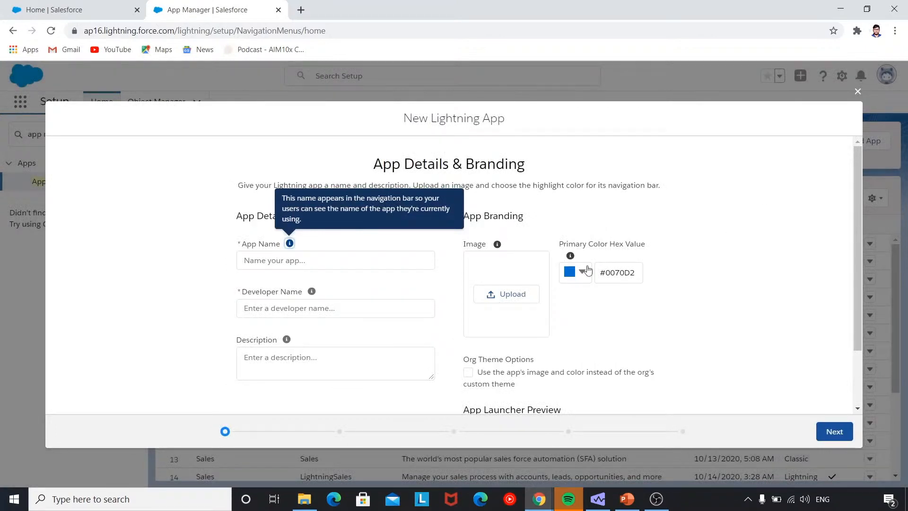
Name the app LearnerView with description 'This applicatiion is for insights wrt learner' and start uploading its image.
click(413, 262)
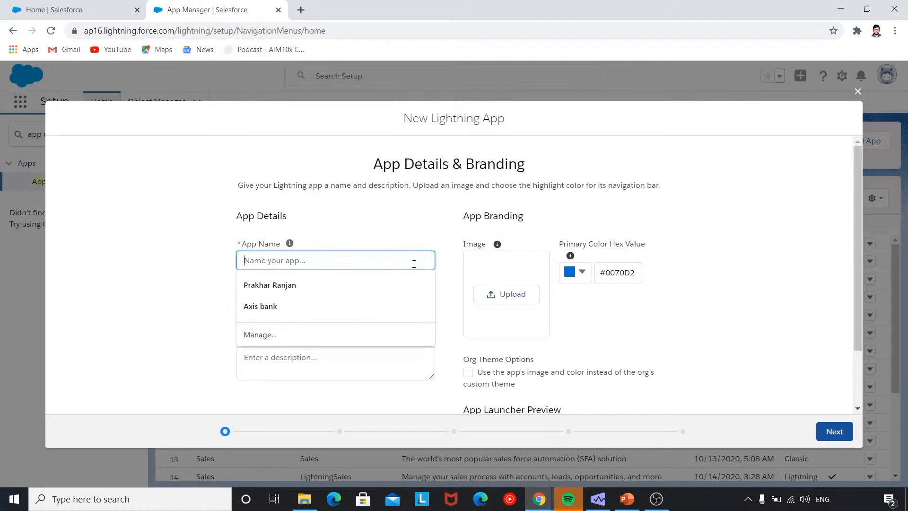
text(LearnerView)
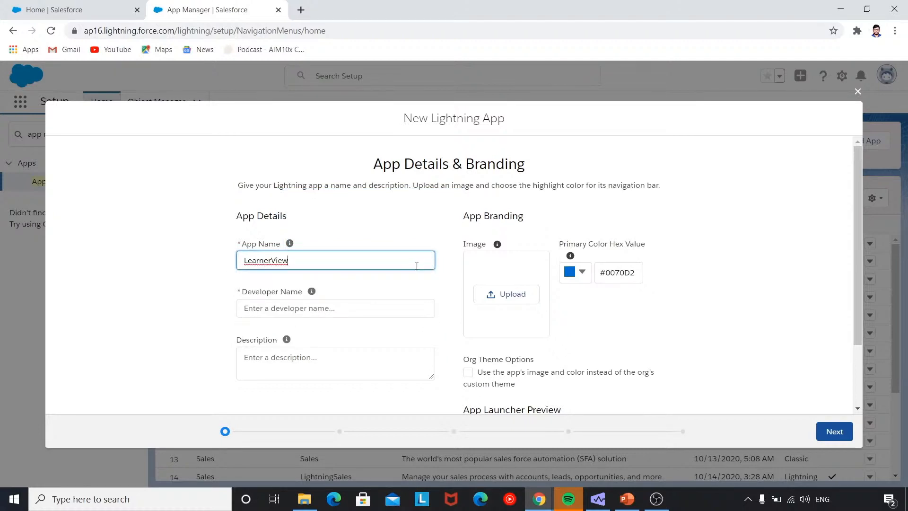
click(370, 362)
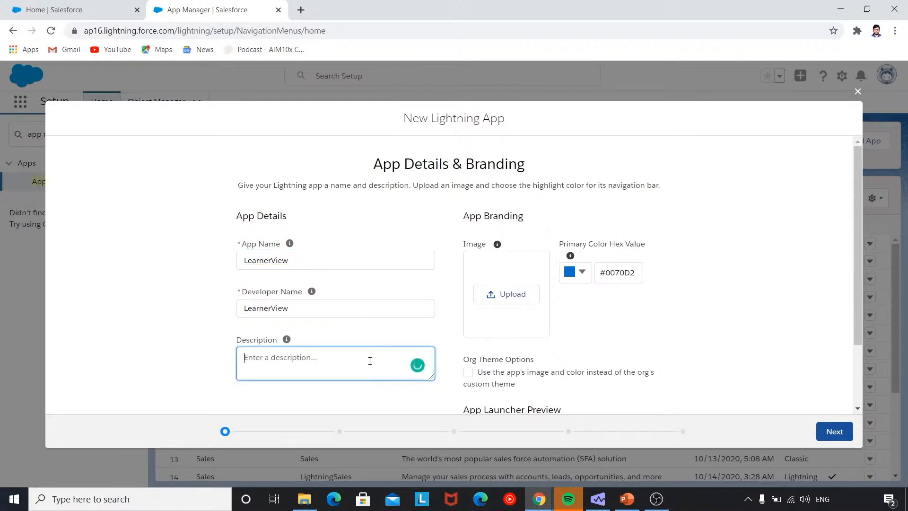
text(This applicatiion is fo)
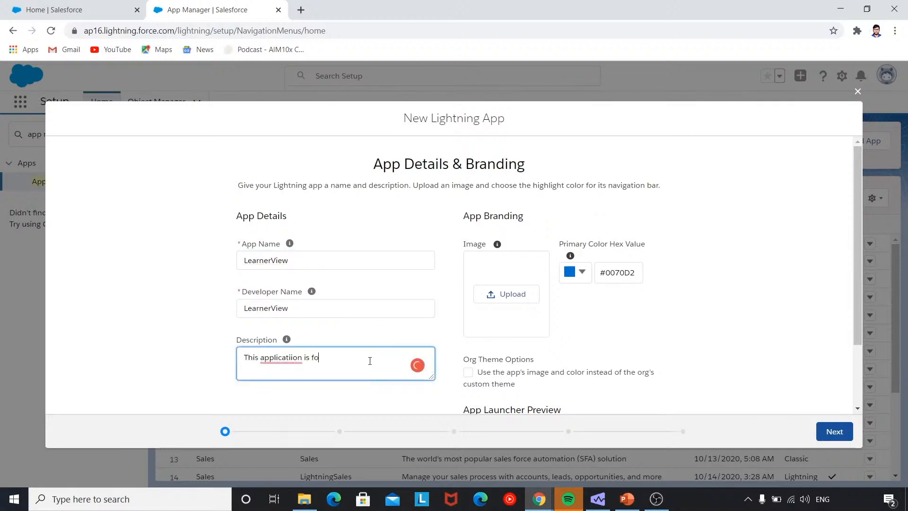
text(r insights wrt learner)
click(521, 295)
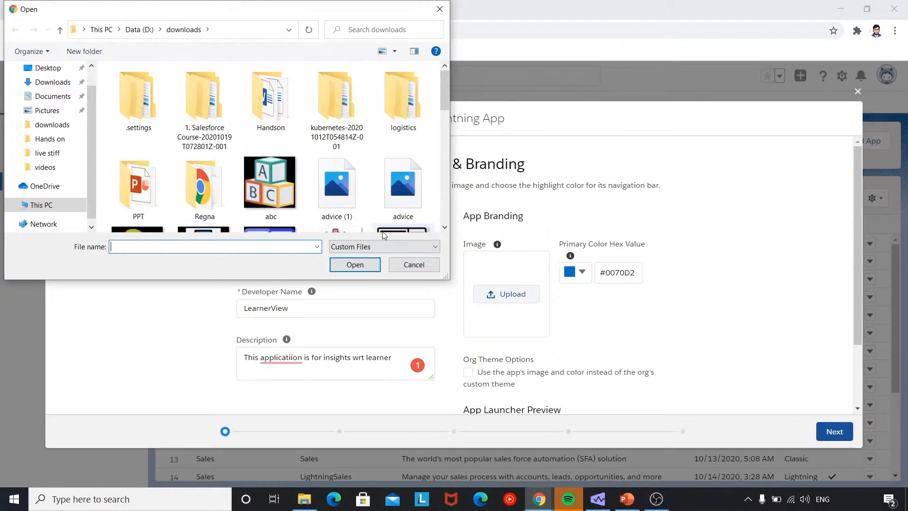
Upload Desktop's home.png as the app image and set the primary colour to green #13DE0F.
click(48, 68)
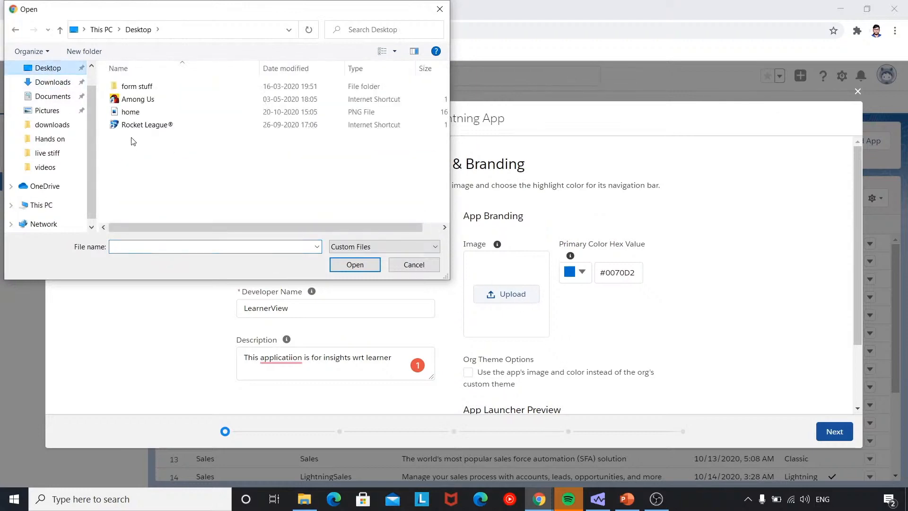
click(131, 112)
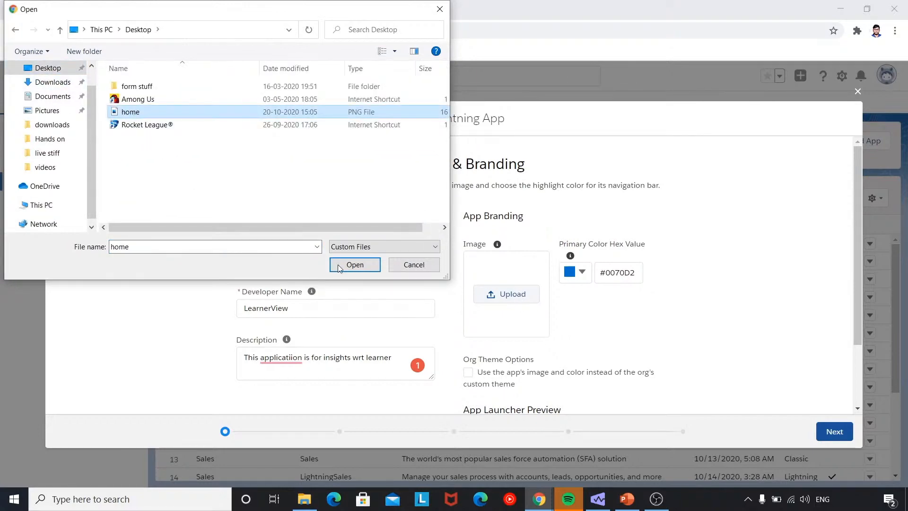
click(352, 265)
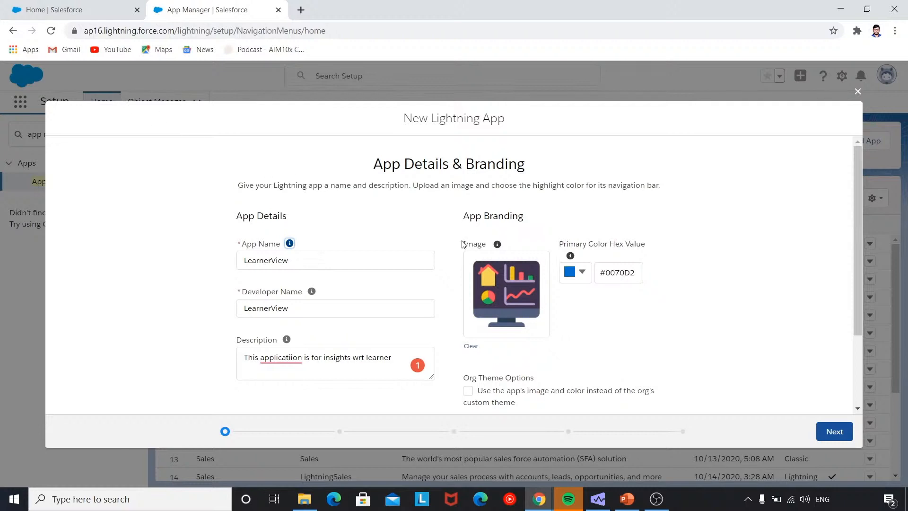
click(576, 273)
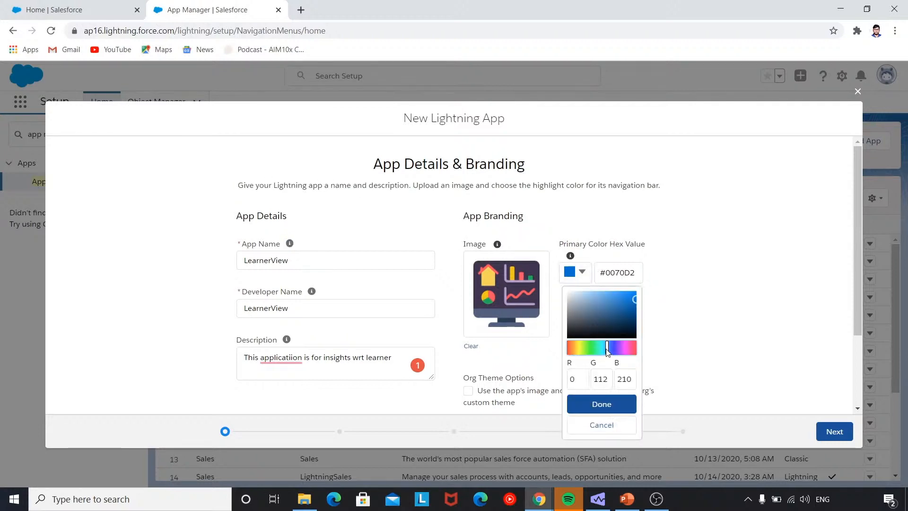
drag(607, 351, 592, 350)
mouse_move(625, 302)
mouse_down()
mouse_move(592, 299)
mouse_move(585, 326)
mouse_move(613, 309)
mouse_move(597, 327)
mouse_move(575, 315)
mouse_move(599, 319)
mouse_move(631, 297)
mouse_up()
click(598, 403)
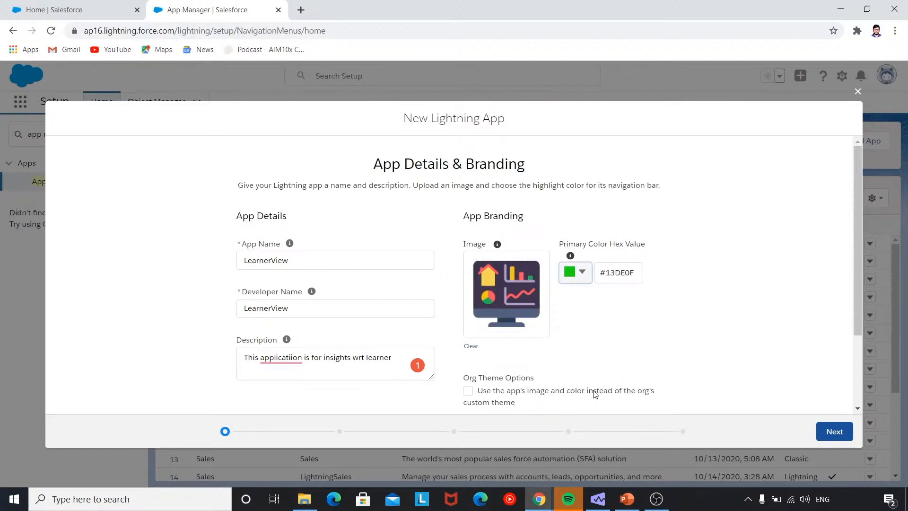
click(821, 432)
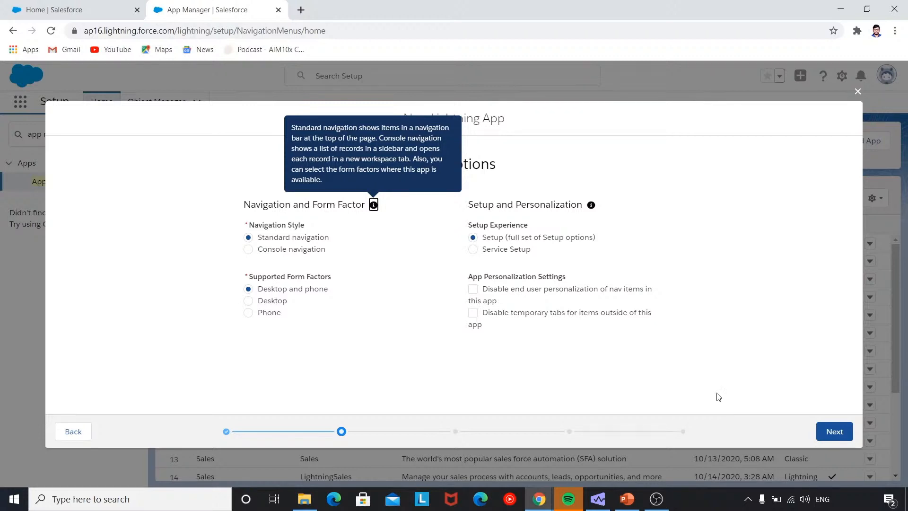
Keep Standard navigation with Desktop and phone form factors and continue to Utility Items.
click(828, 439)
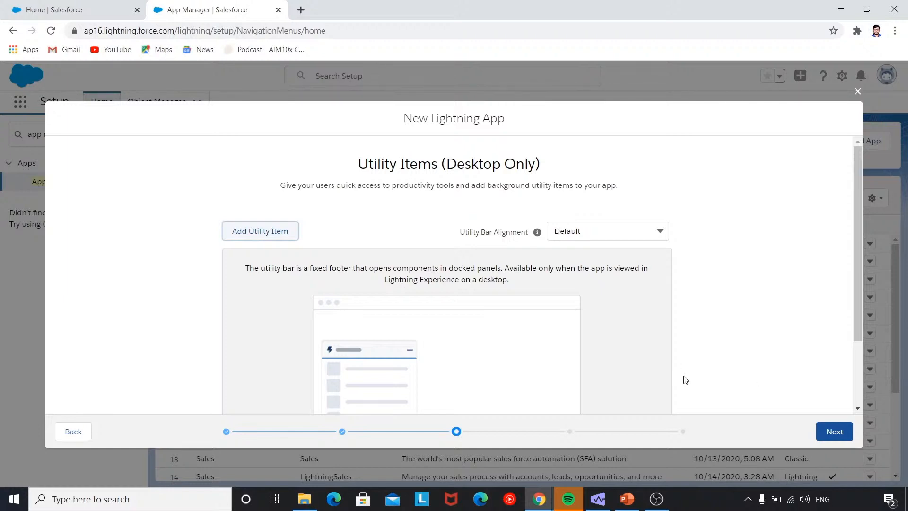
Add a Rich Text utility item containing 'WELCOME TO THE INTELLIPAAT LEARNER APPLICATION'.
click(246, 235)
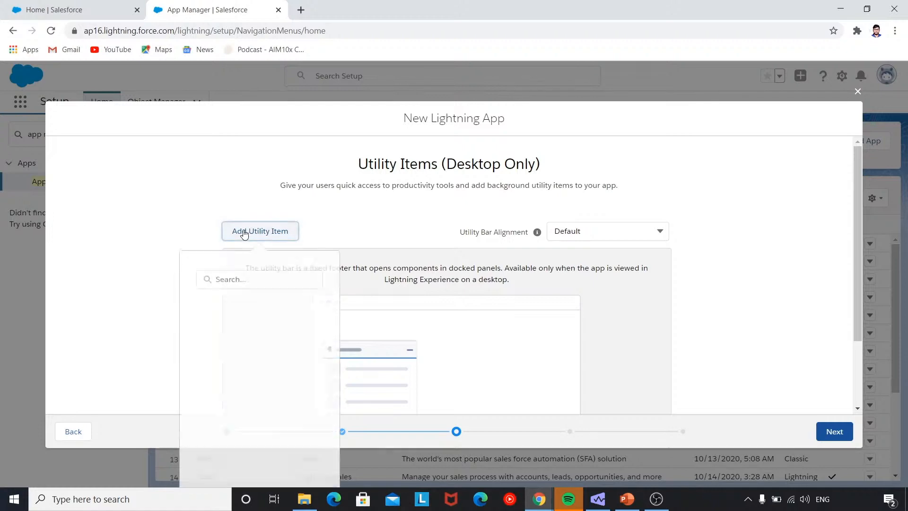
scroll(259, 325, down, 5)
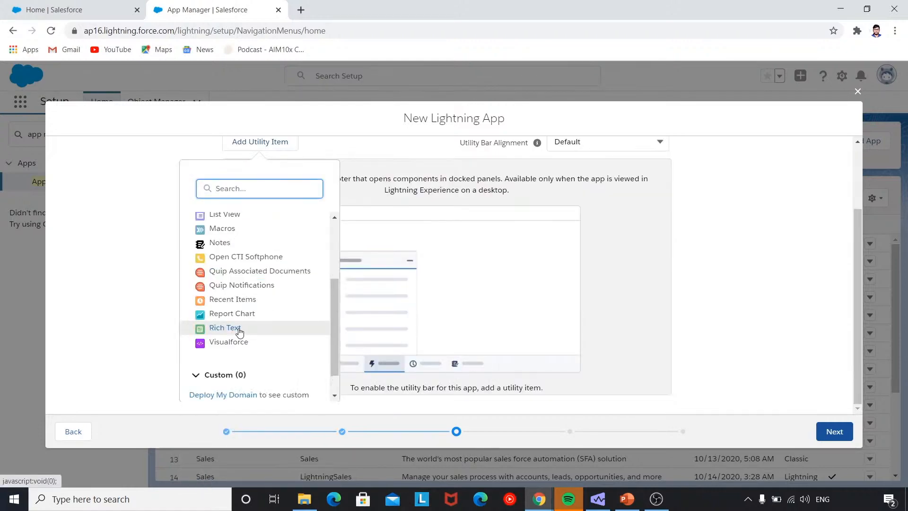
mouse_move(264, 326)
mouse_down()
mouse_move(374, 308)
mouse_move(278, 331)
mouse_up()
click(245, 330)
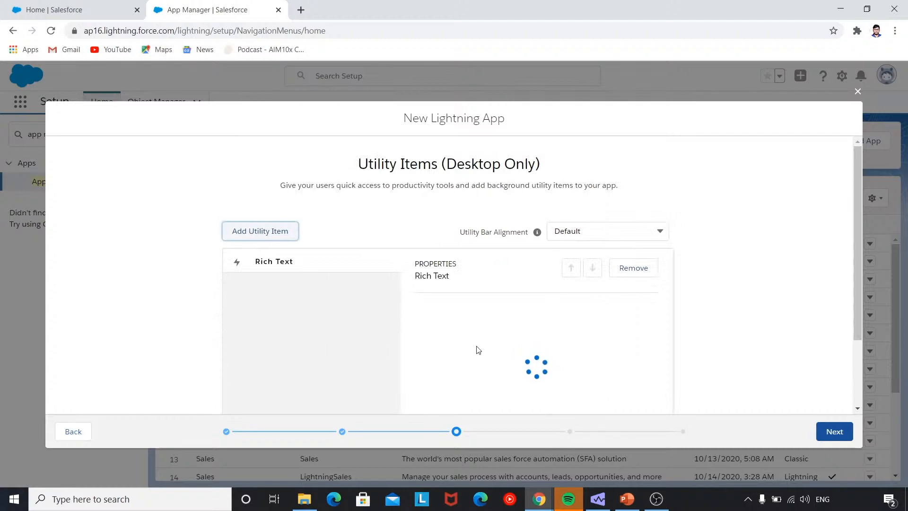
scroll(480, 353, down, 8)
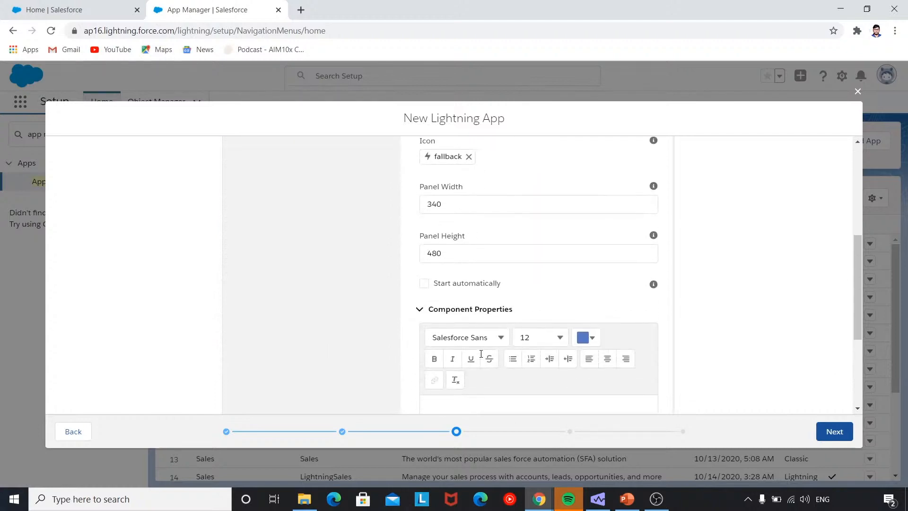
click(470, 341)
text(WEL)
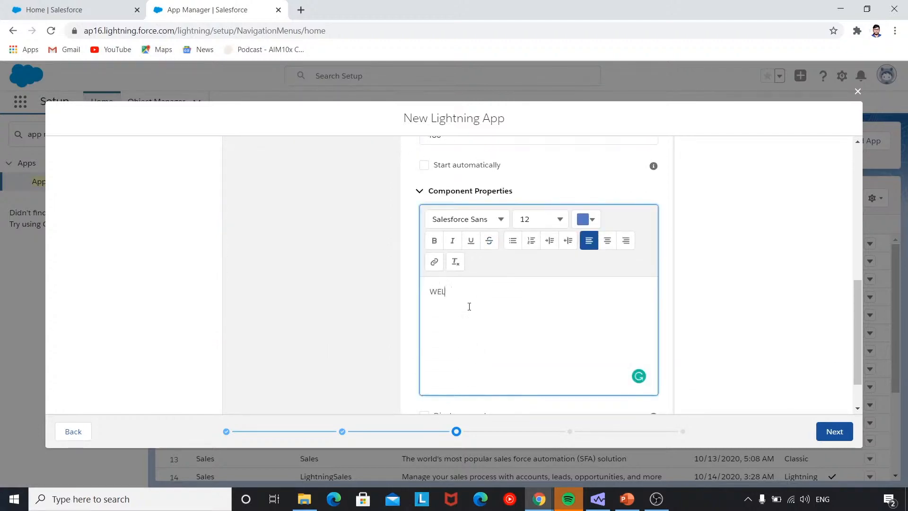
text(COME TO THE INTELLIPAAT LEARNER APPLICATION)
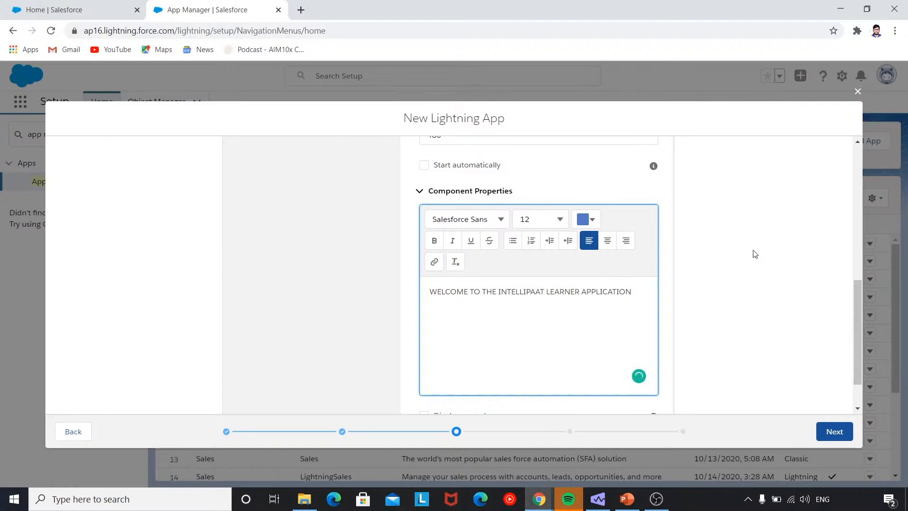
scroll(737, 265, up, 10)
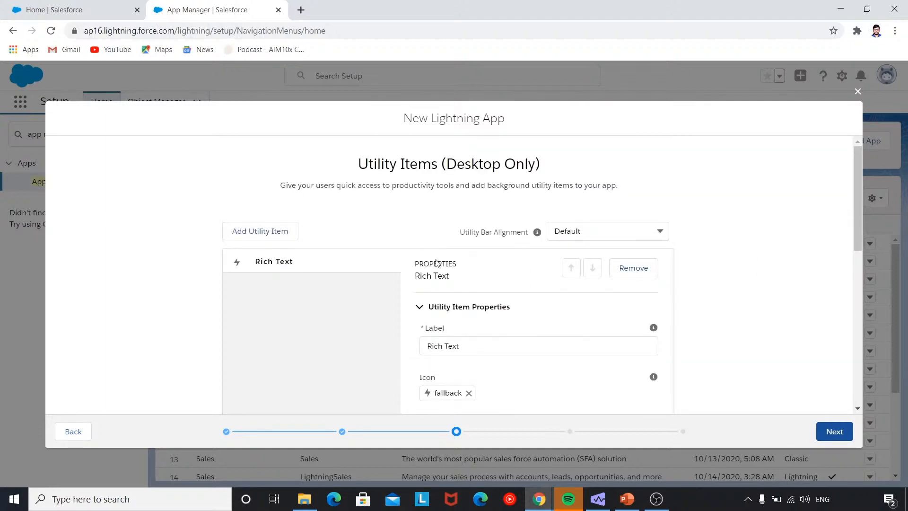
Add Recent Items as a second utility item beside Rich Text and continue to Navigation Items.
click(260, 229)
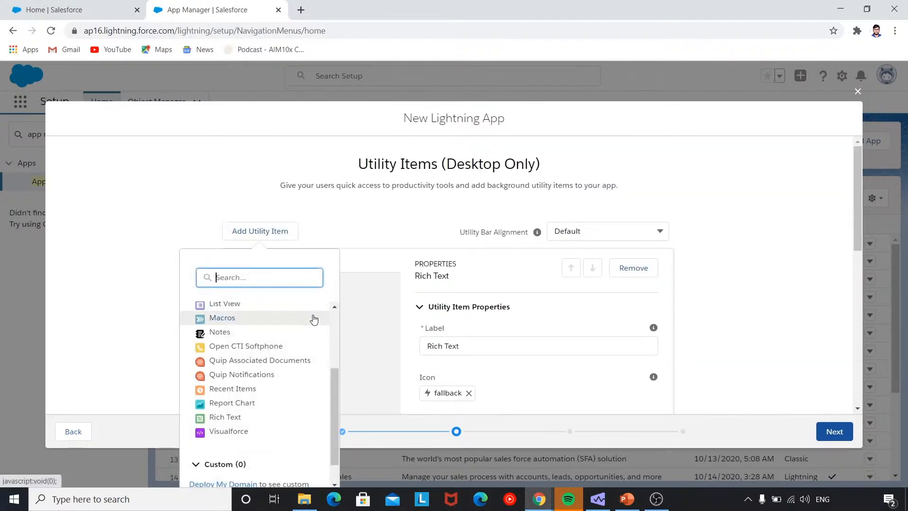
scroll(308, 328, down, 3)
scroll(290, 338, up, 4)
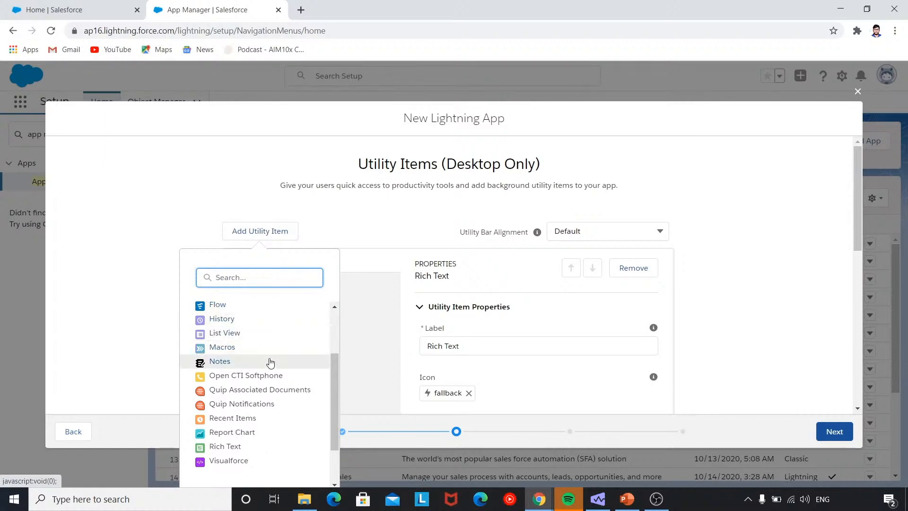
click(260, 418)
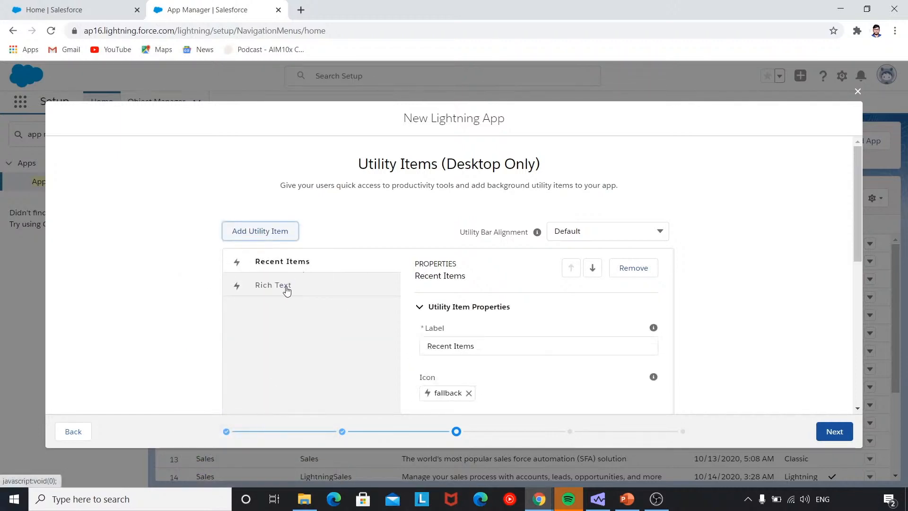
mouse_move(285, 287)
mouse_down()
mouse_move(294, 258)
mouse_move(293, 276)
mouse_up()
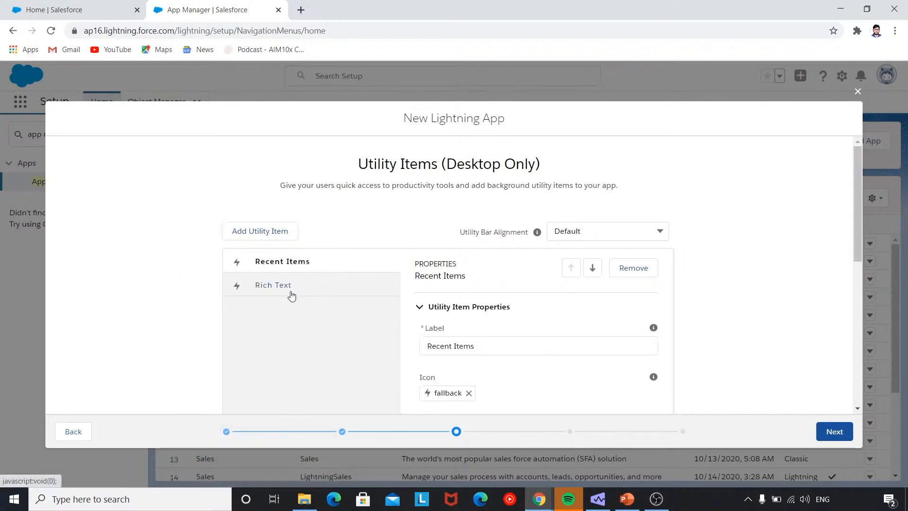
click(290, 291)
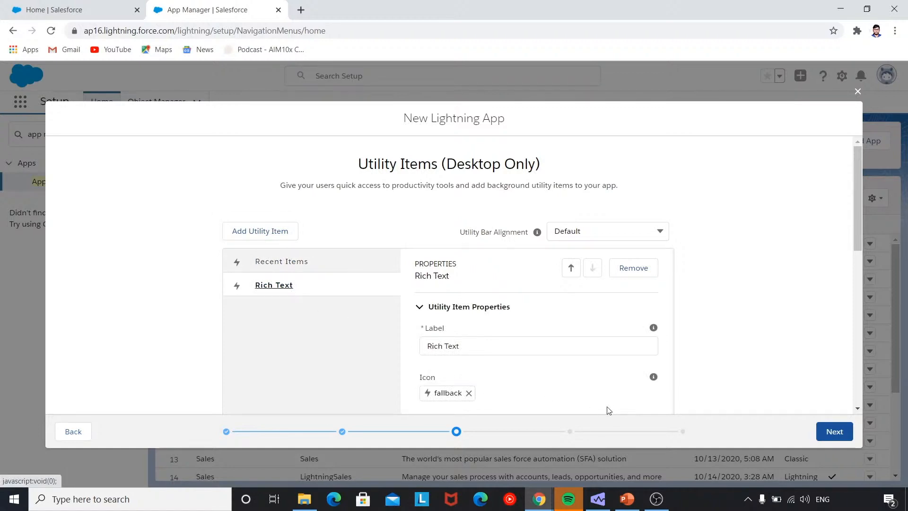
click(842, 437)
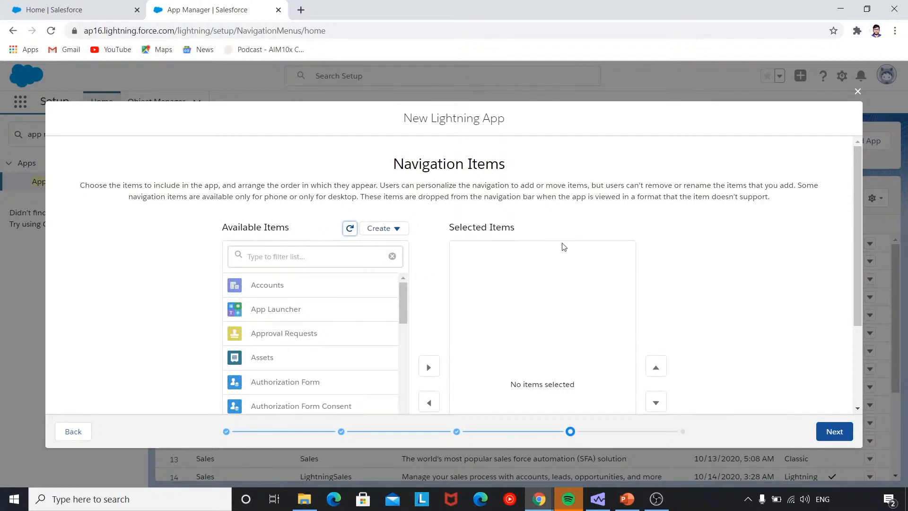
Glance at the Marketing home page in the other tab, then return to the wizard.
click(111, 19)
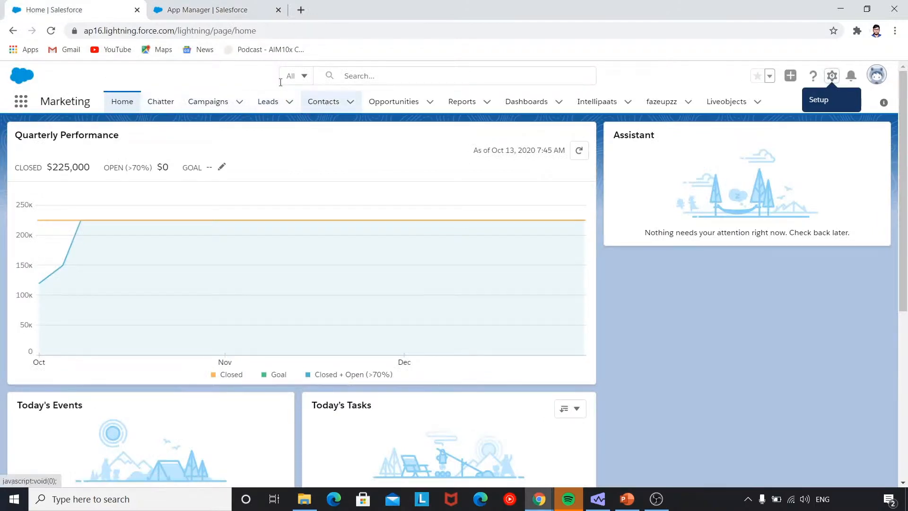
click(165, 14)
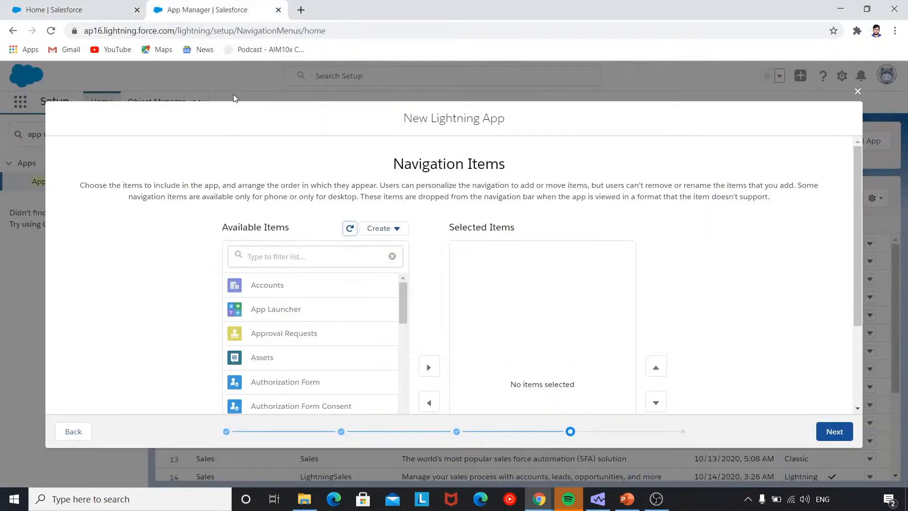
click(106, 6)
click(215, 13)
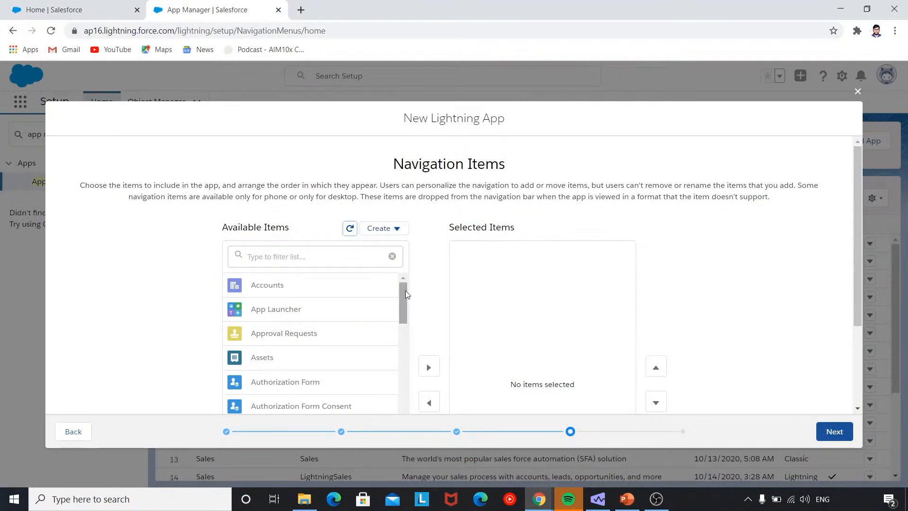
drag(405, 290, 402, 395)
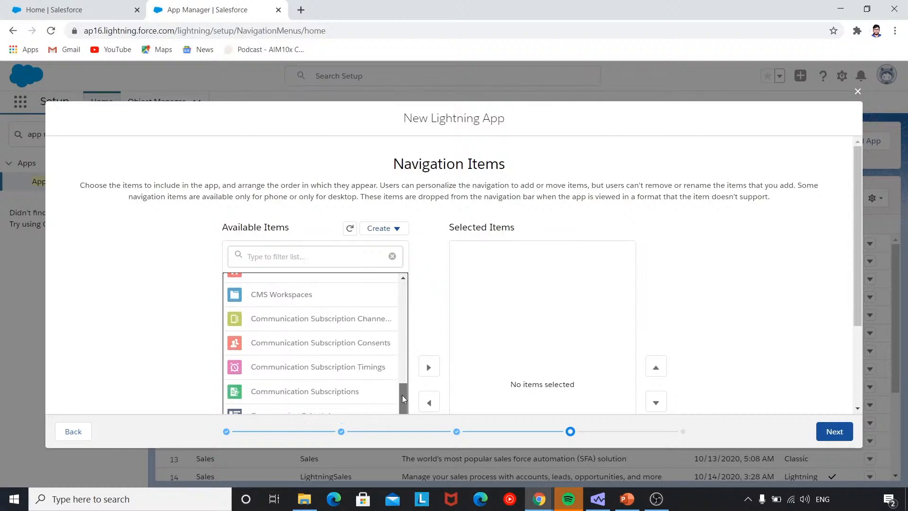
Filter navigation items for 'opp', add Opportunities to Selected Items, and continue.
click(321, 259)
text(opp)
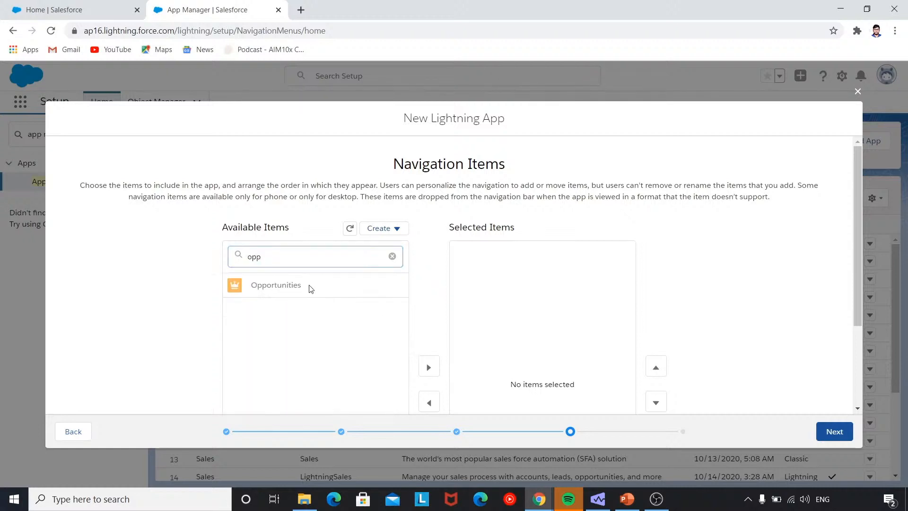
click(307, 285)
scroll(364, 304, down, 2)
click(428, 275)
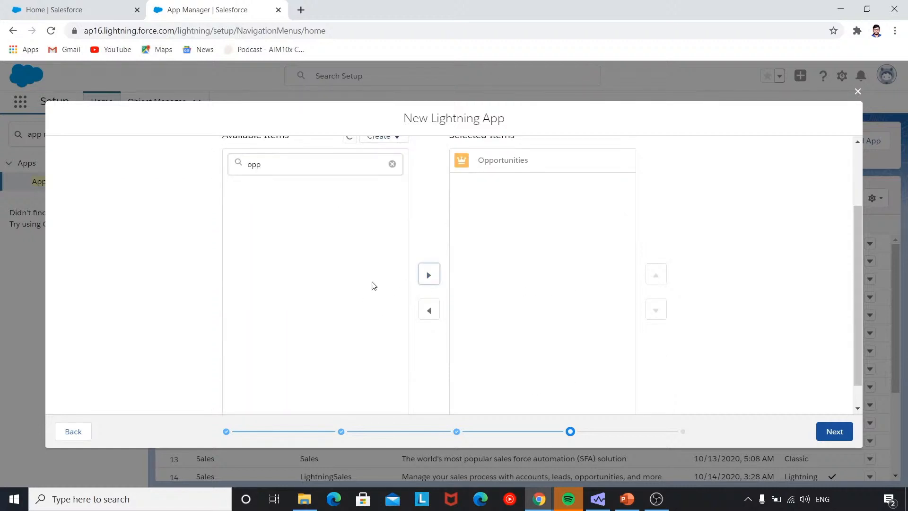
scroll(374, 285, down, 1)
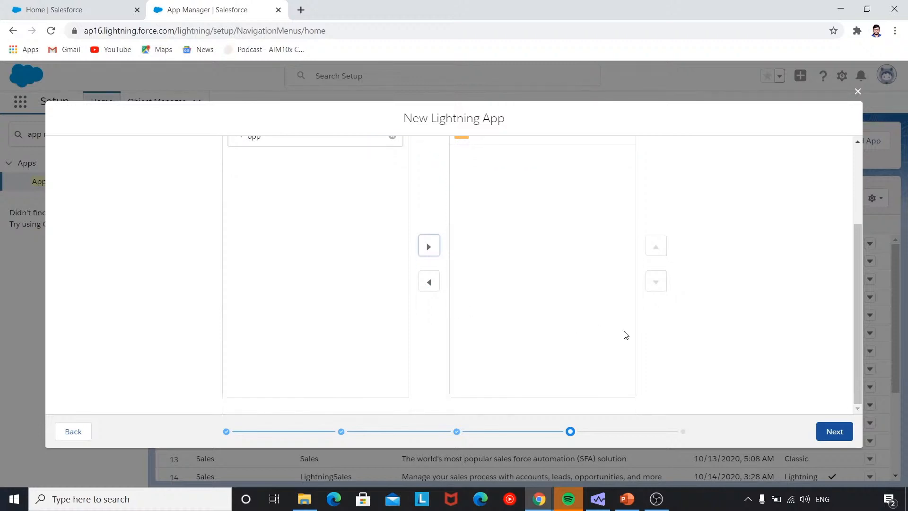
drag(854, 305, 842, 254)
click(834, 430)
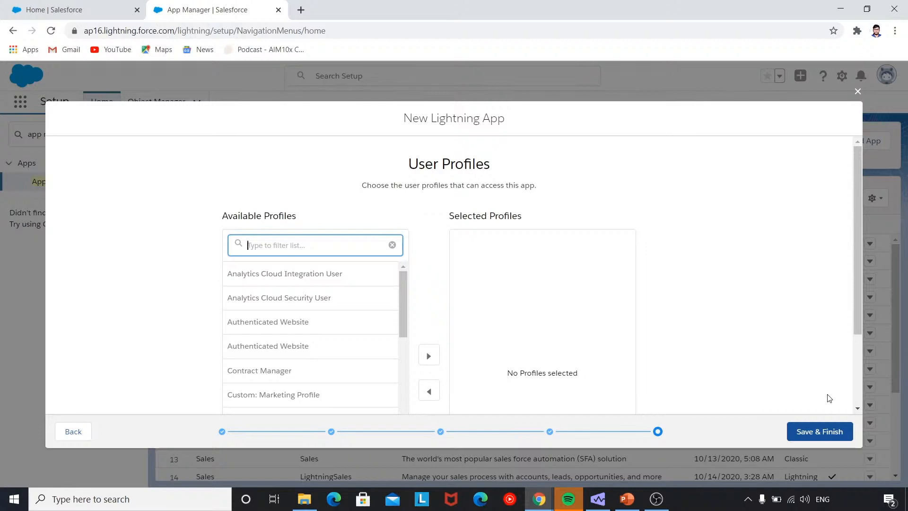
Grant the System Administrator profile (filtered by 'sys') access and save LearnerView to App Manager.
text(sys)
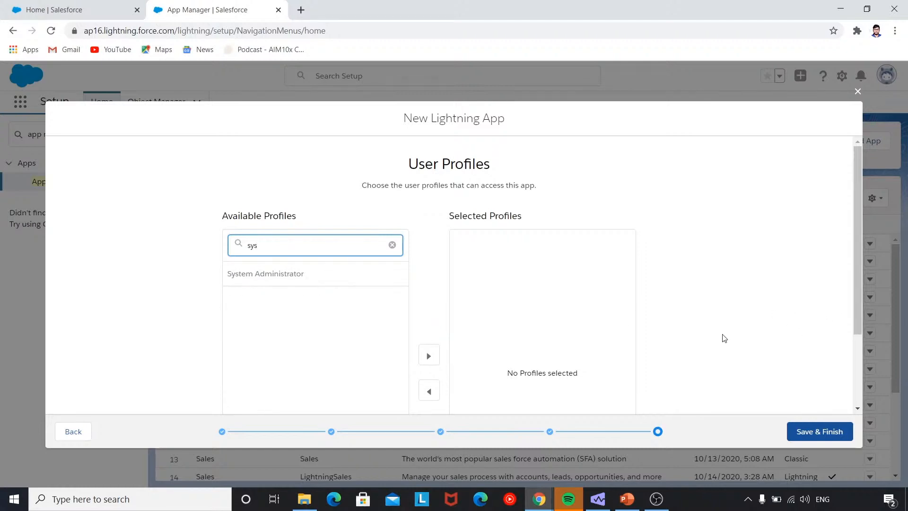
click(394, 279)
scroll(389, 280, down, 2)
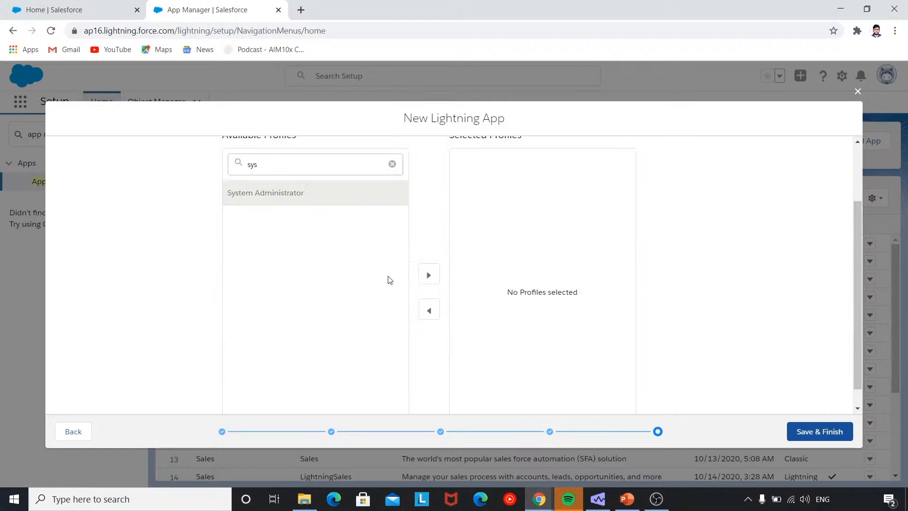
click(428, 275)
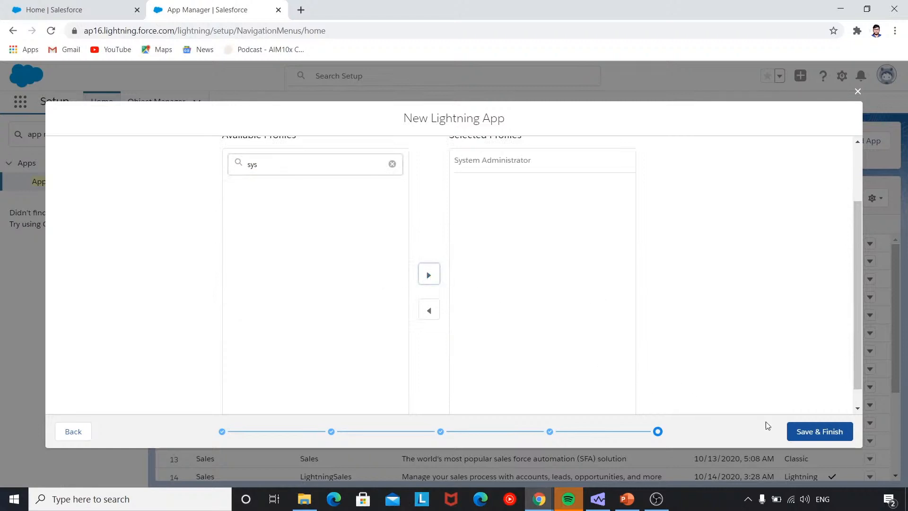
click(801, 431)
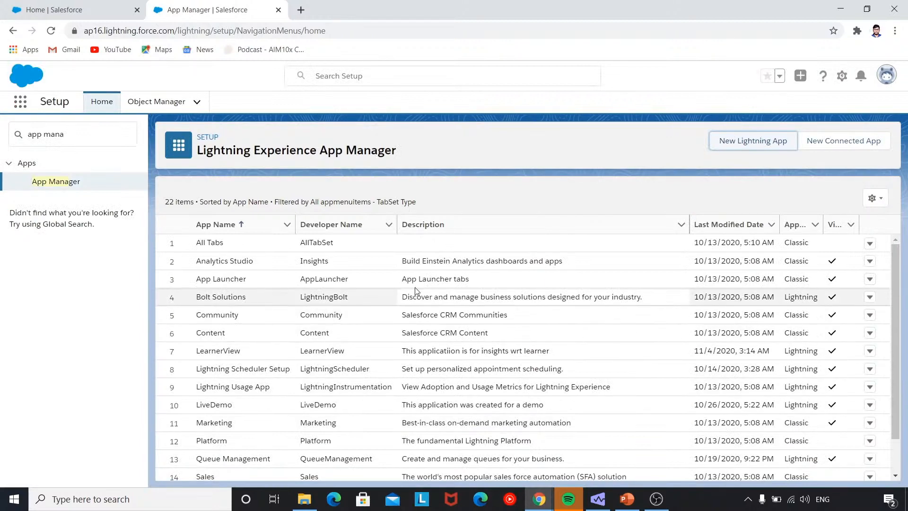
scroll(298, 276, down, 2)
scroll(298, 277, down, 1)
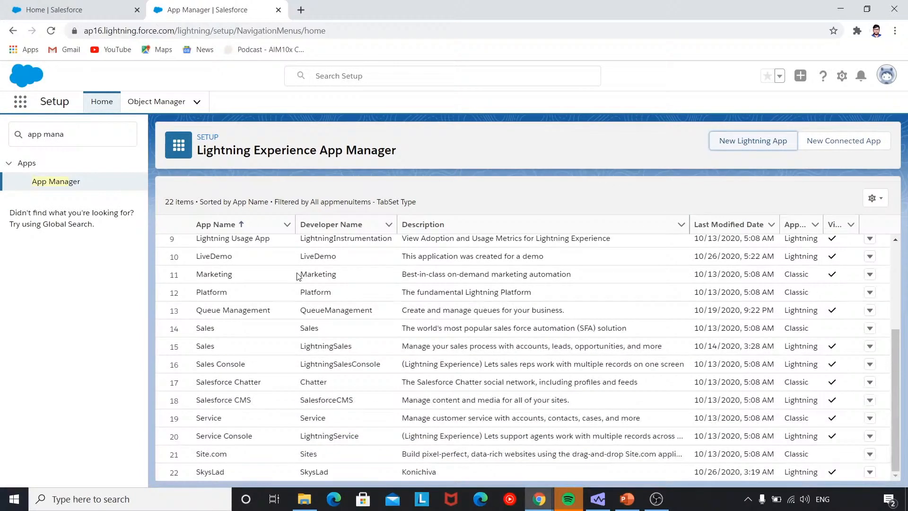
scroll(298, 276, up, 3)
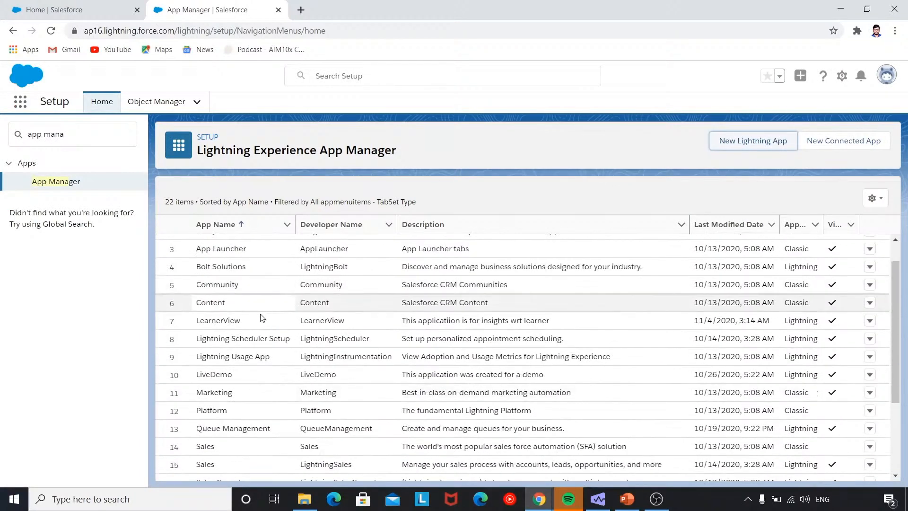
scroll(261, 312, up, 1)
scroll(260, 305, down, 1)
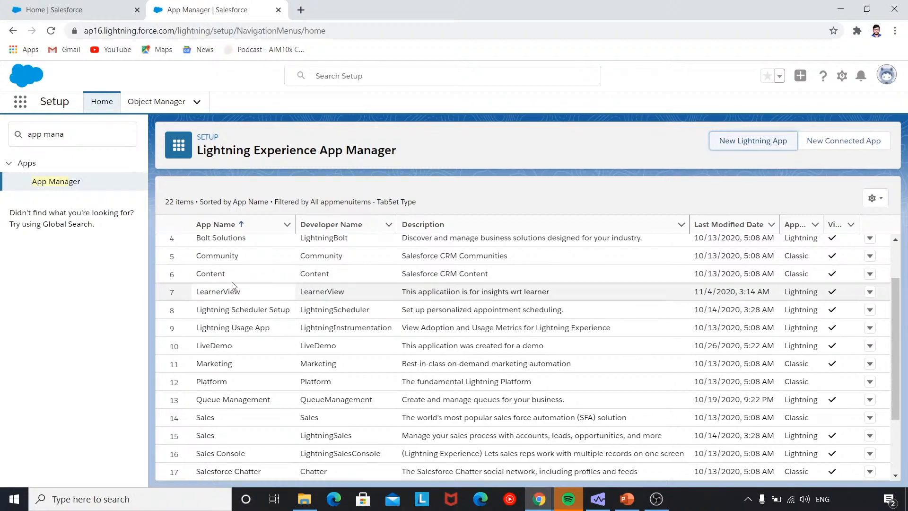
Launch the LearnerView app from the App Launcher by searching 'lea'.
click(52, 9)
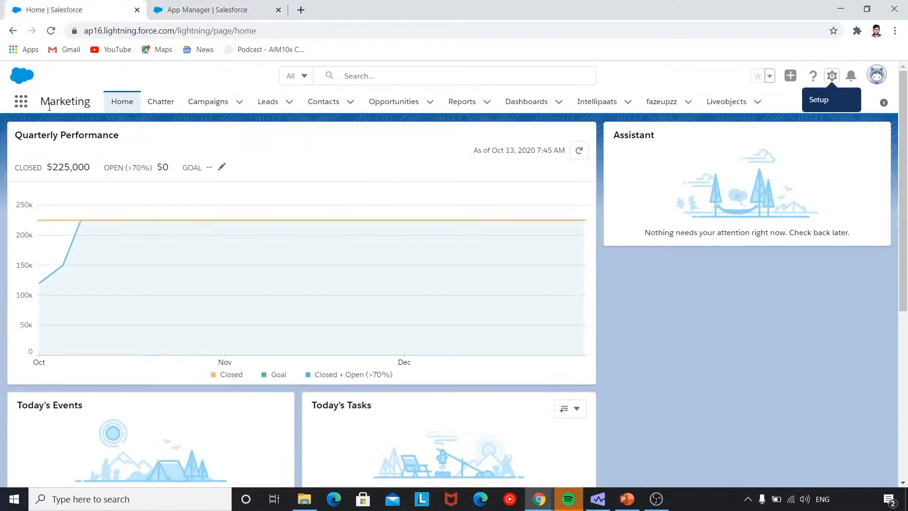
click(14, 102)
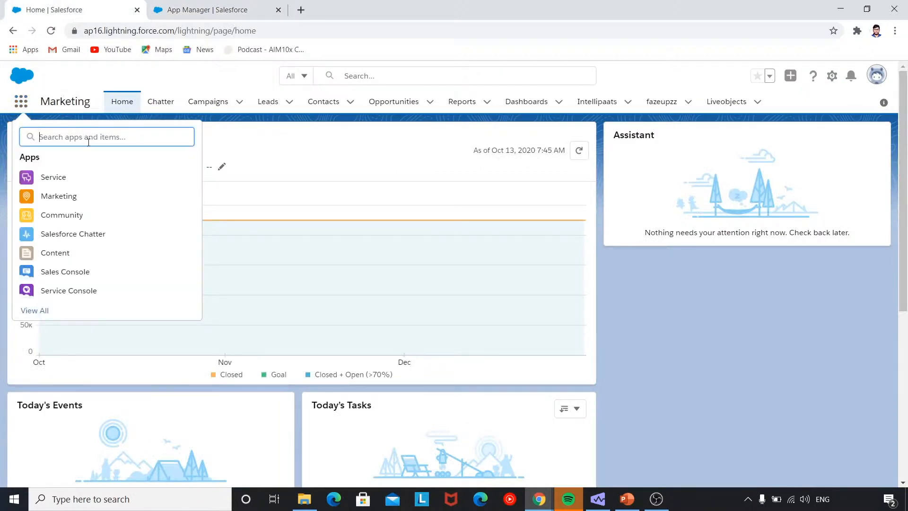
text(lea)
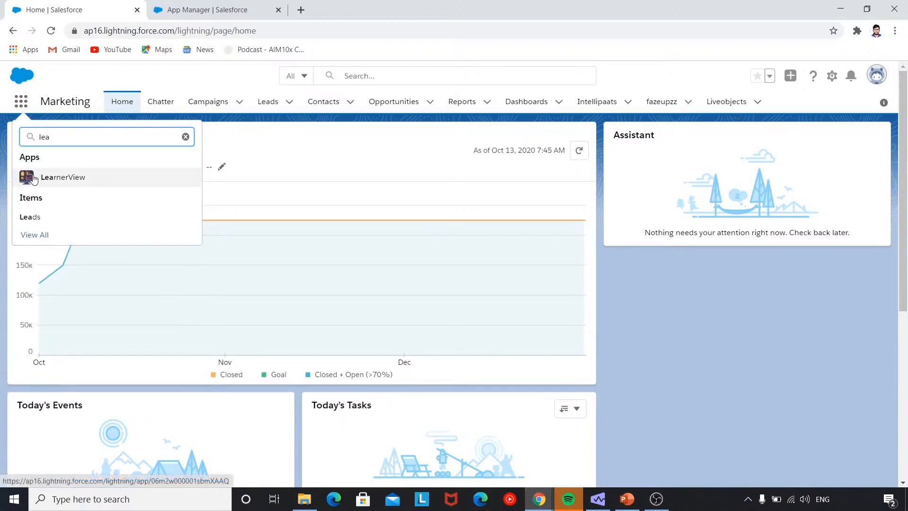
click(62, 182)
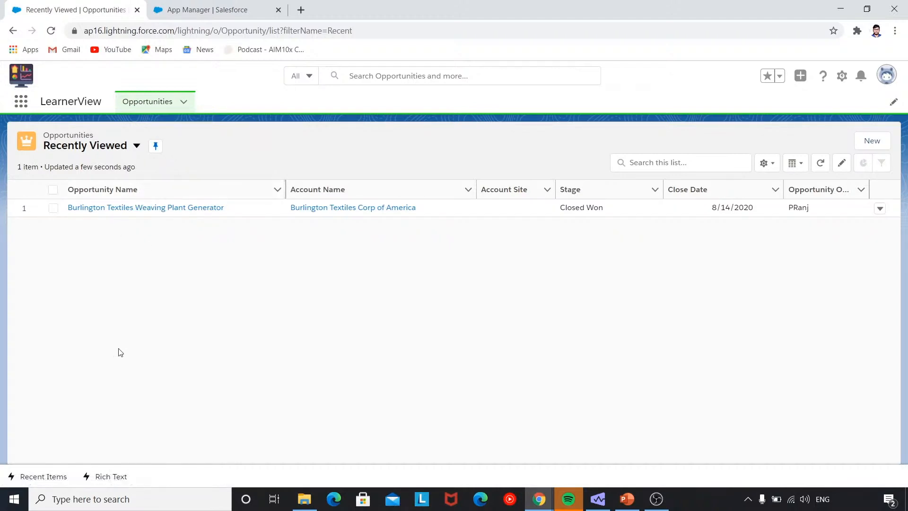
Open the Recent Items and Rich Text utility panels, then close Rich Text.
click(44, 476)
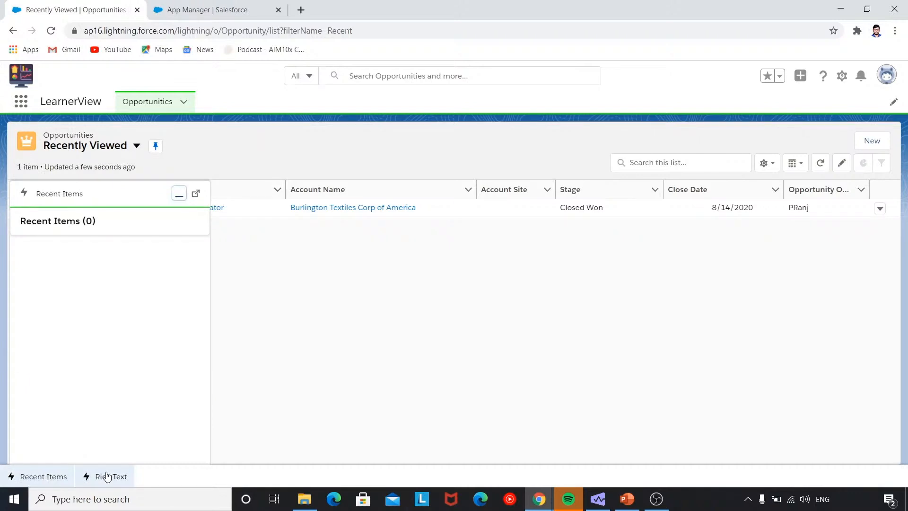
click(107, 476)
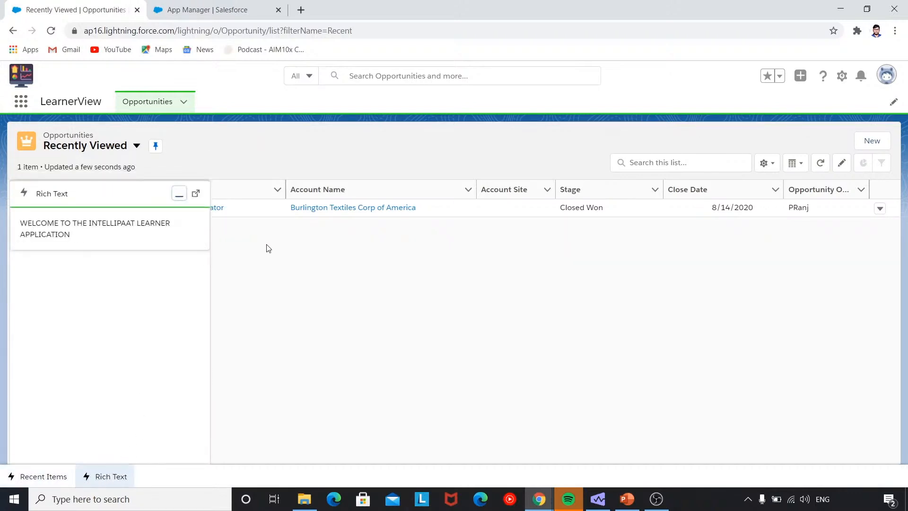
click(113, 478)
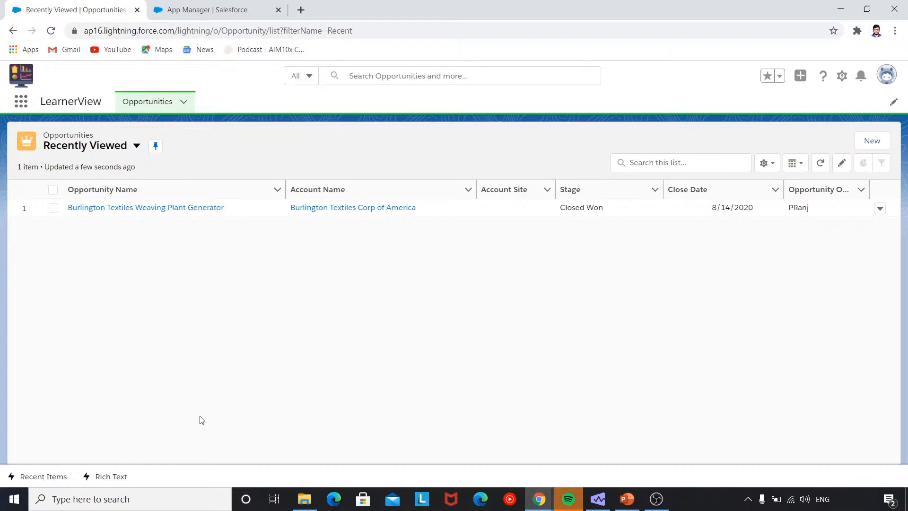
Return to App Manager and edit the LearnerView app in Lightning App Builder.
click(217, 9)
scroll(235, 251, up, 1)
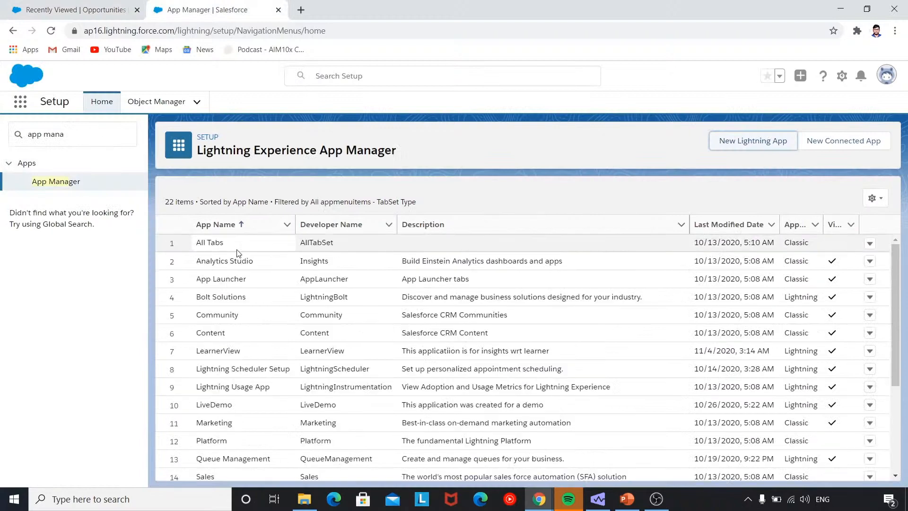
scroll(235, 279, down, 3)
scroll(226, 279, up, 2)
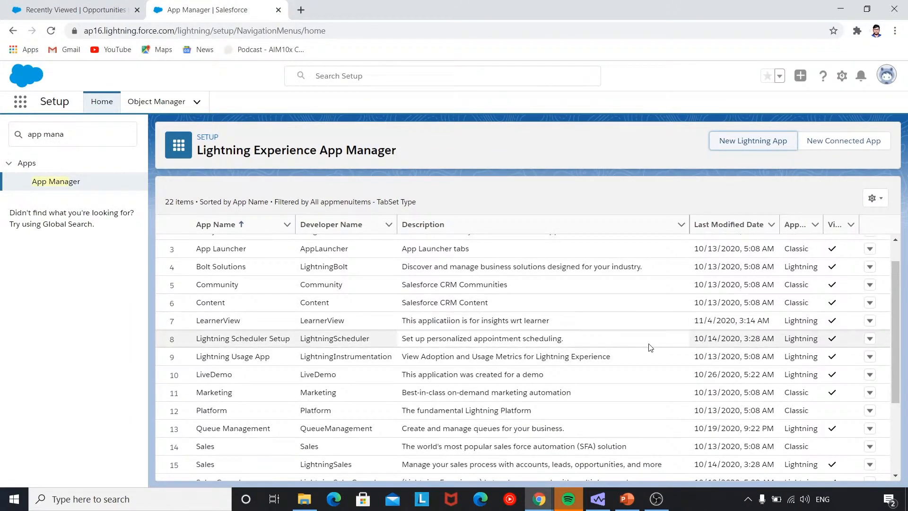
click(869, 321)
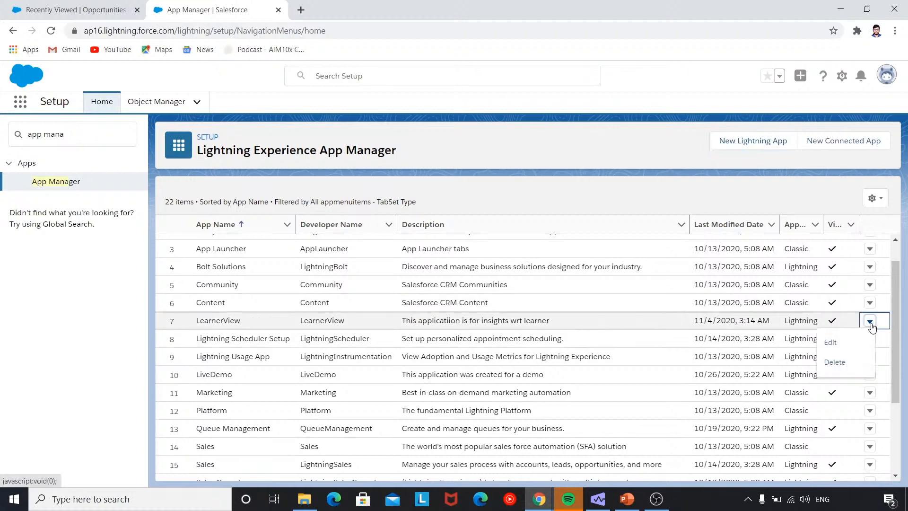
click(844, 342)
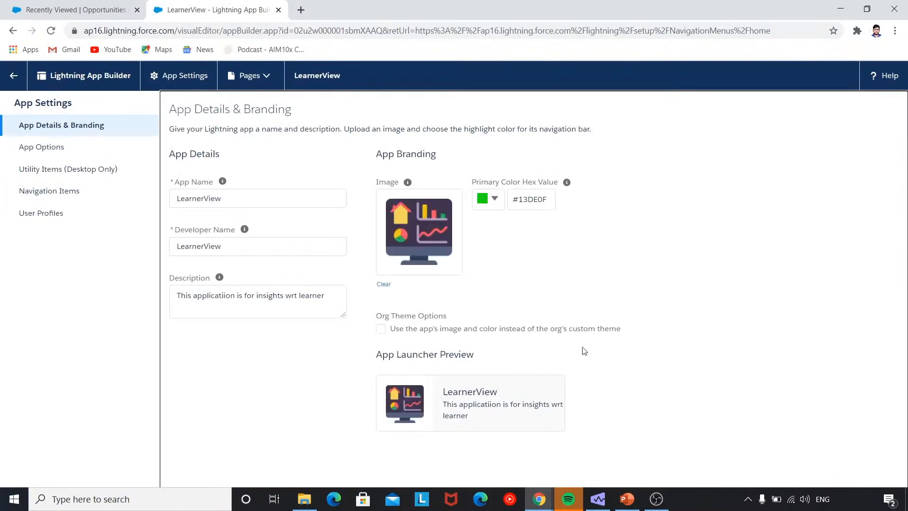
Open Navigation Items, try filtering for 'learne' then clear it, and view the Opportunities list.
click(78, 191)
scroll(321, 279, down, 20)
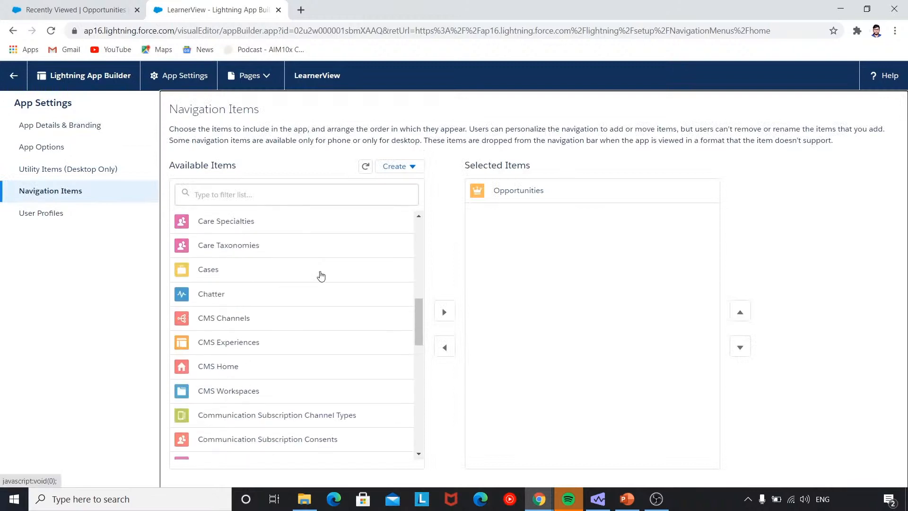
scroll(319, 276, down, 5)
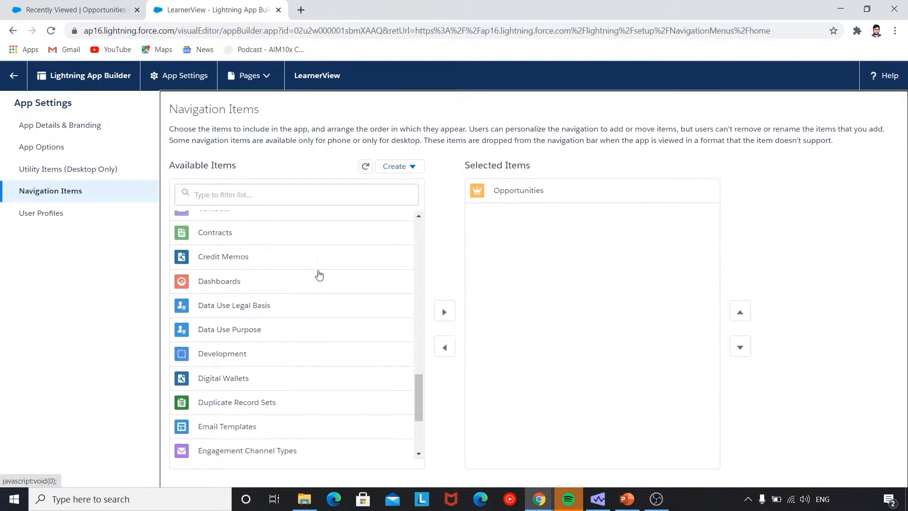
click(267, 196)
text(learne)
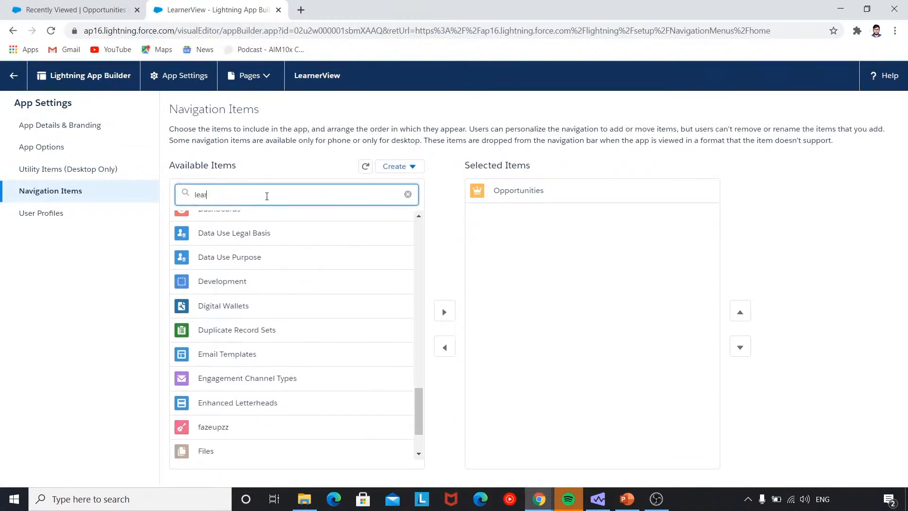
key(BackSpace)
key(BackSpace)
key(BackSpace)
key(BackSpace)
key(BackSpace)
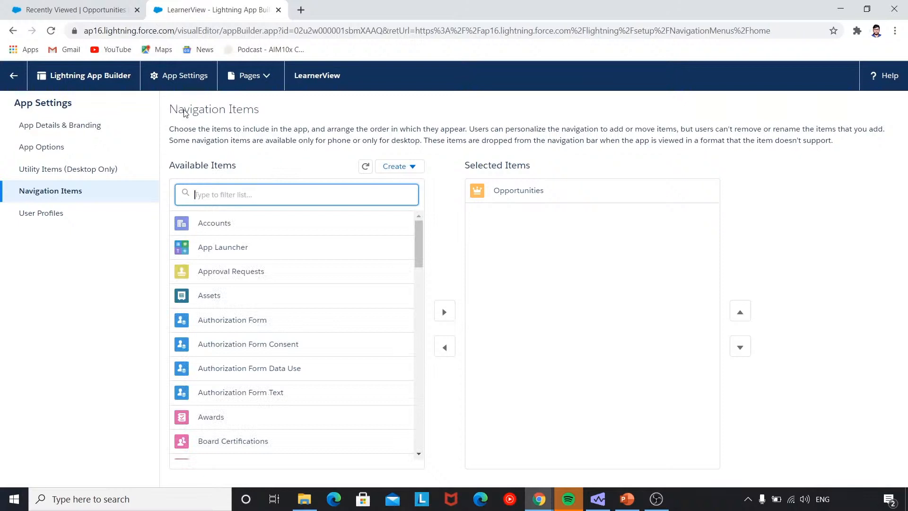
click(97, 9)
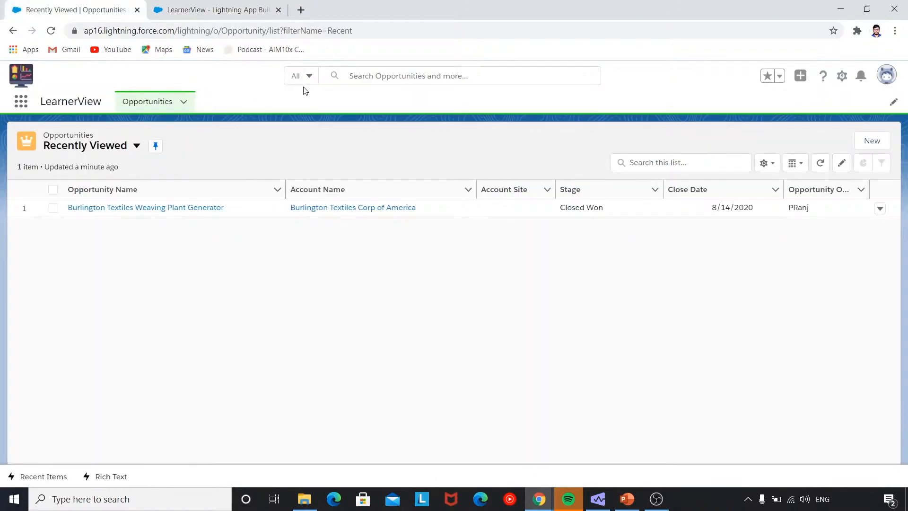
Open Setup in a new browser tab and filter Quick Find by 'tabs' to reach the Tabs page.
click(841, 76)
click(810, 123)
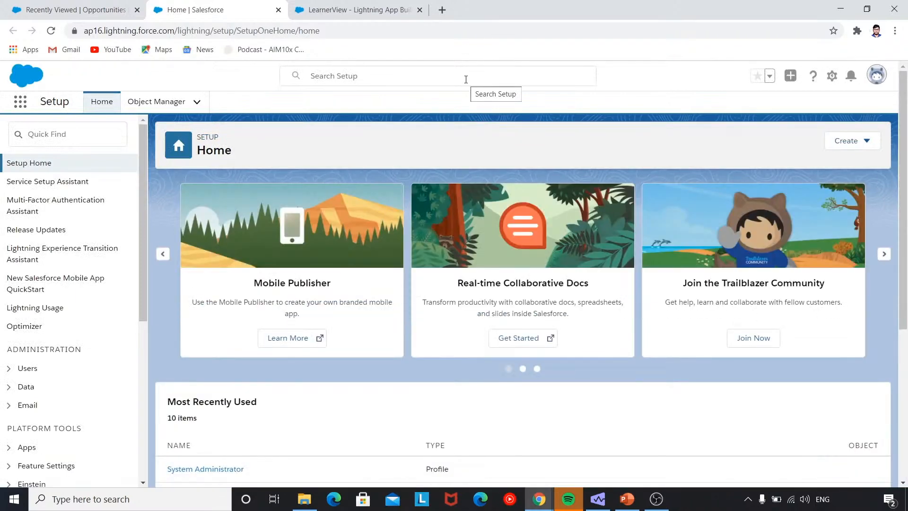
click(466, 76)
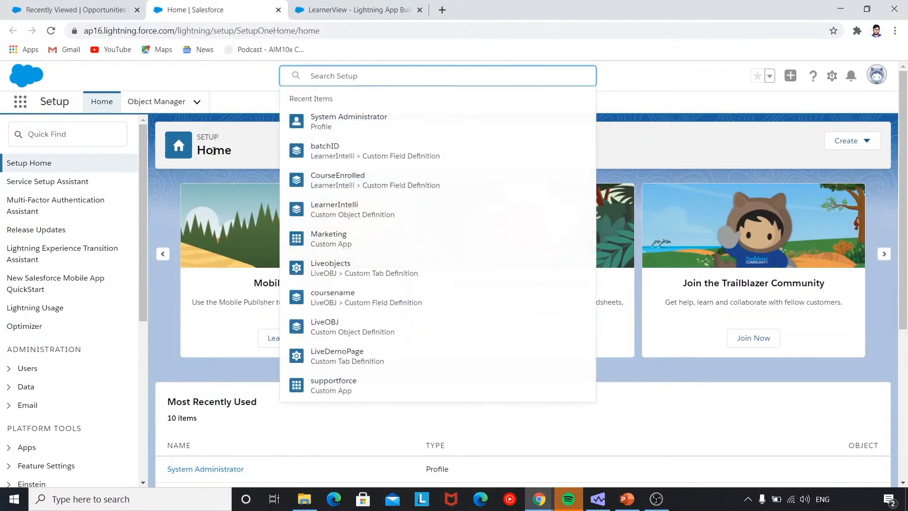
click(108, 143)
text(tabs)
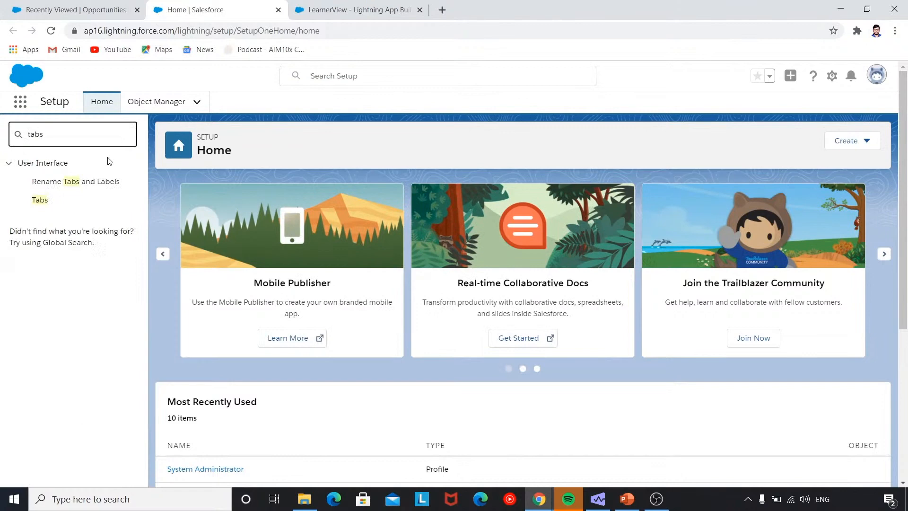
click(69, 199)
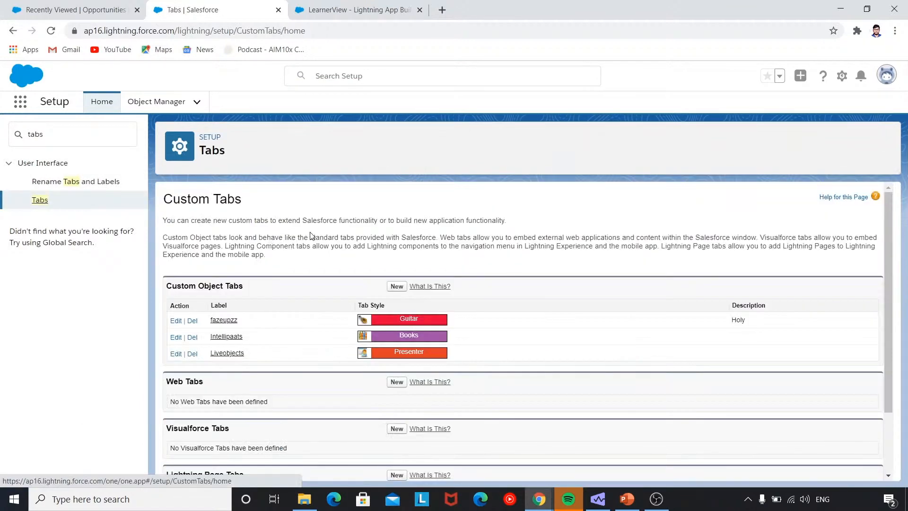
scroll(310, 235, down, 2)
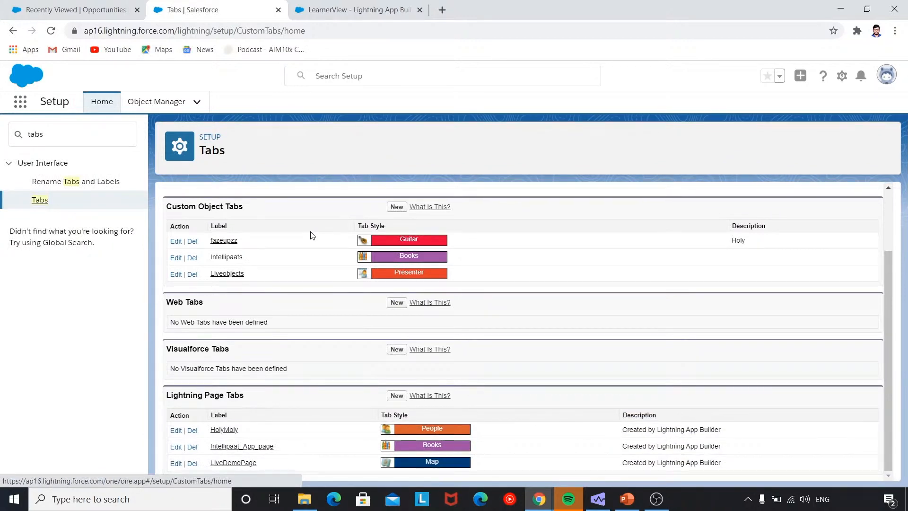
Start a new custom object tab on LearnerIntelli with People style, described as 'Learner's information'.
scroll(311, 235, up, 2)
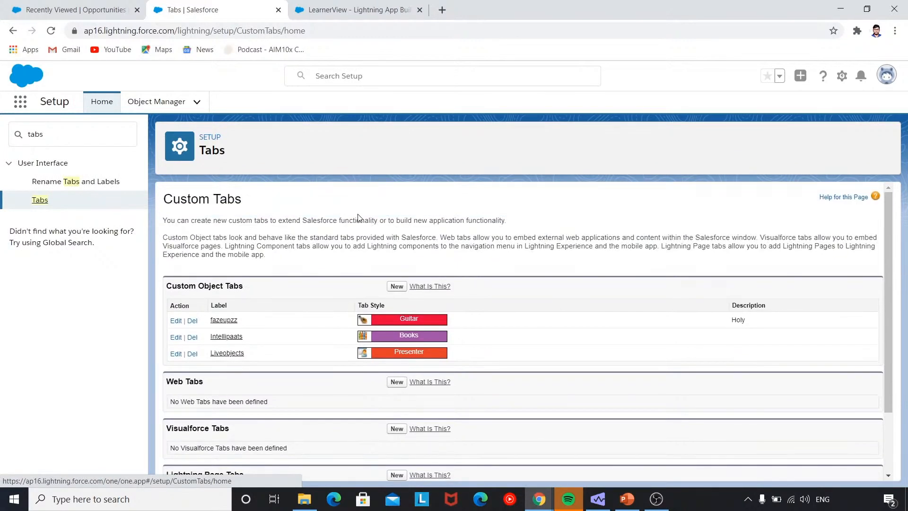
click(396, 287)
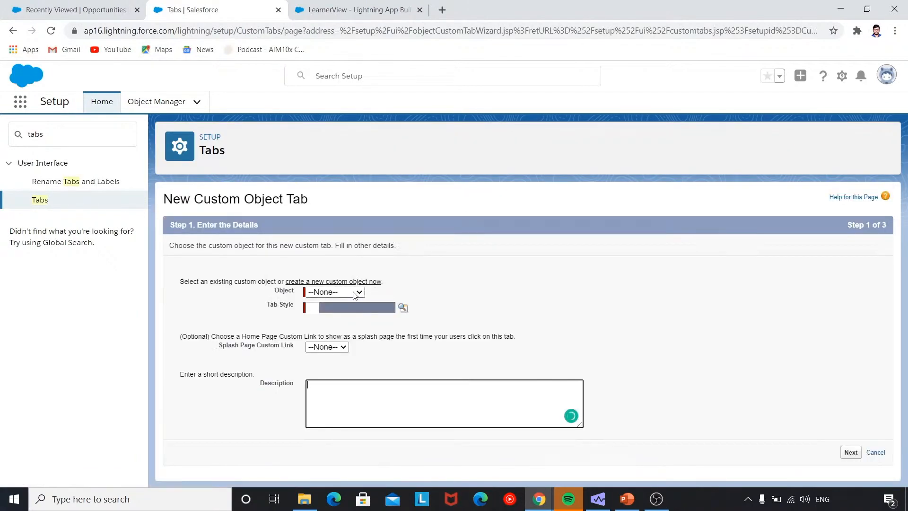
click(355, 294)
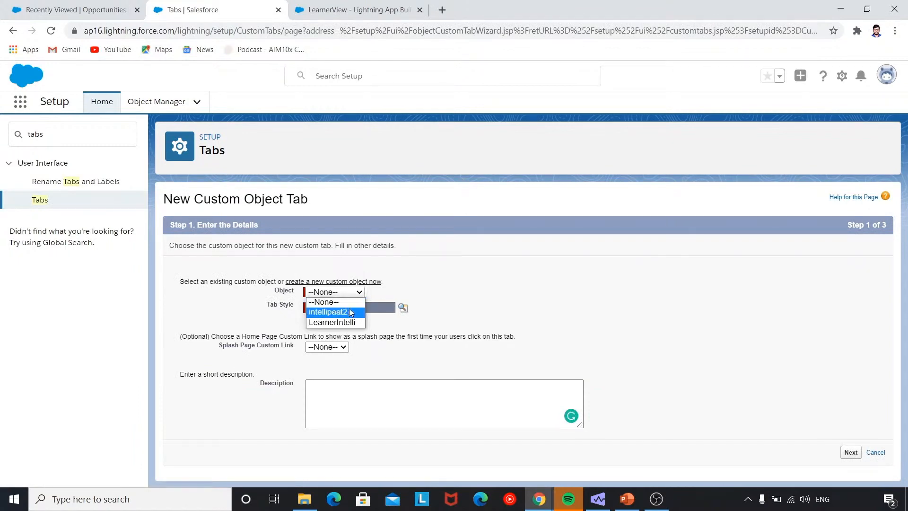
click(348, 324)
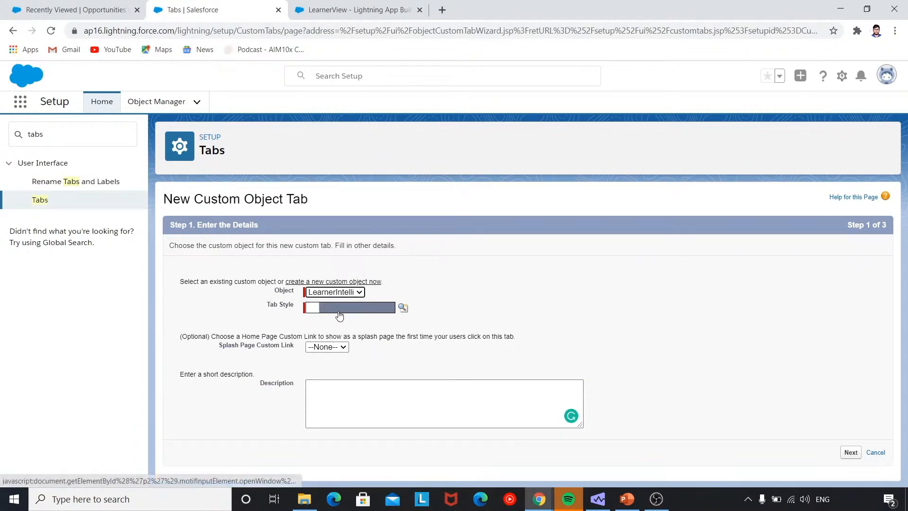
click(339, 309)
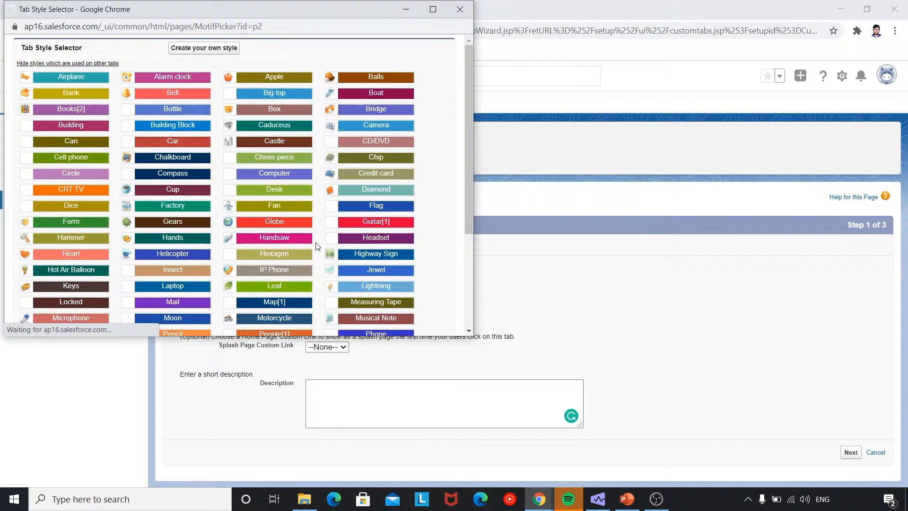
scroll(317, 246, down, 1)
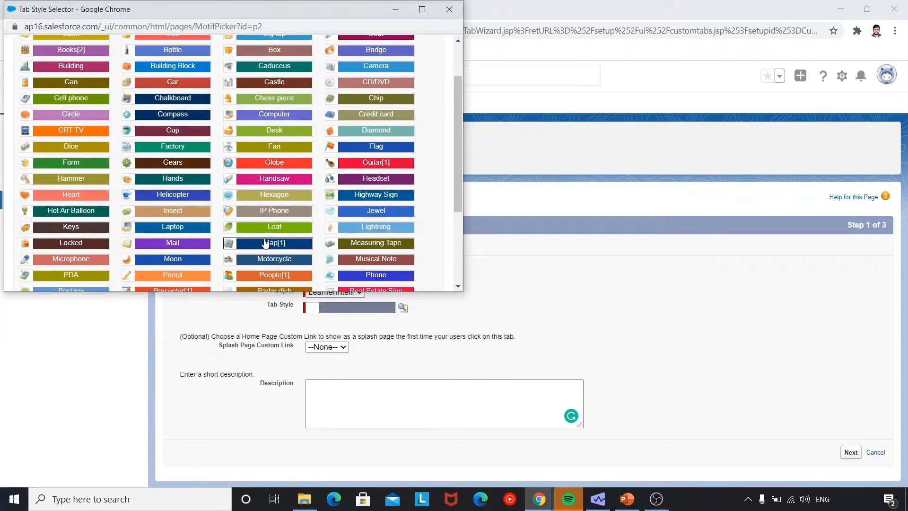
scroll(265, 242, down, 1)
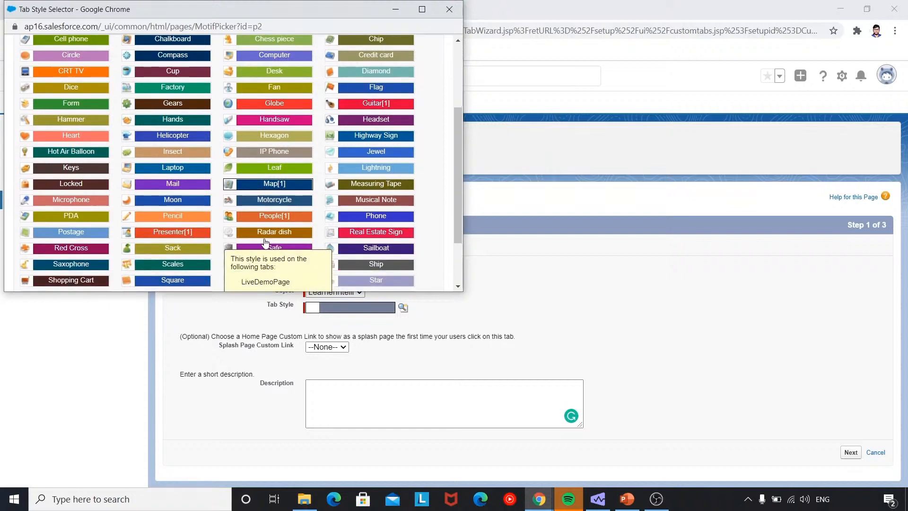
click(243, 217)
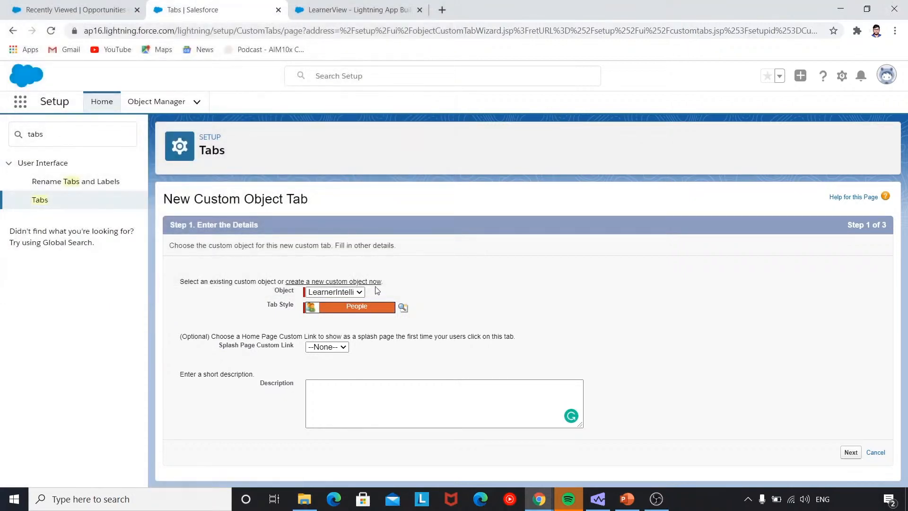
click(364, 401)
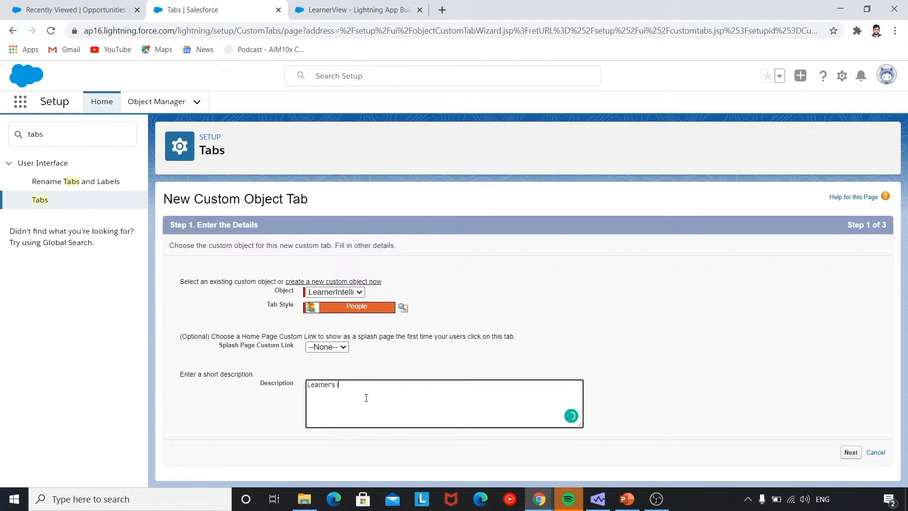
text(Learner's information)
Keep Default On for all profiles, include the tab in LearnerView, and save LearnersIntelli.
click(849, 453)
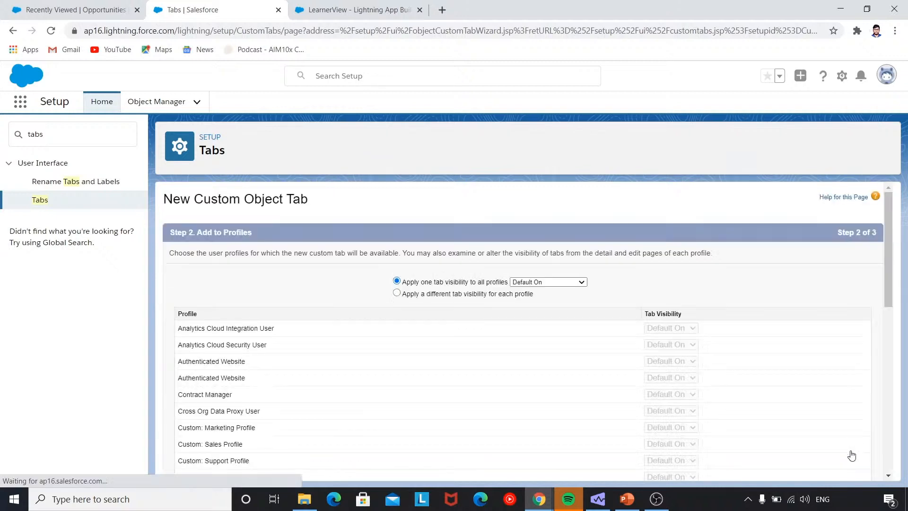
scroll(762, 419, down, 1)
scroll(761, 414, up, 1)
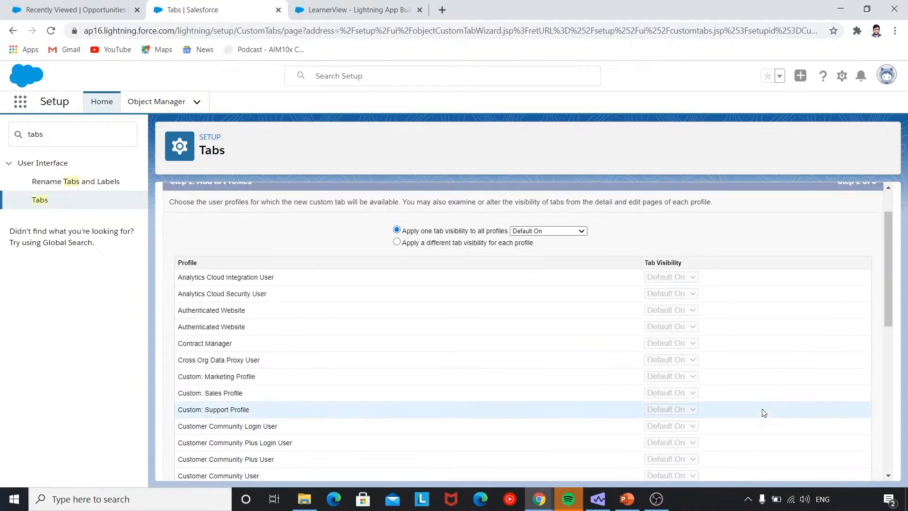
scroll(762, 411, down, 9)
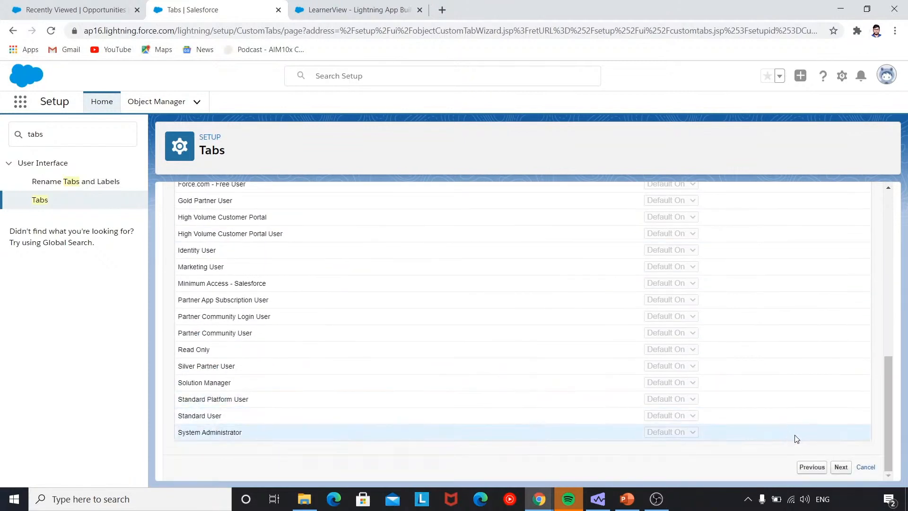
click(840, 467)
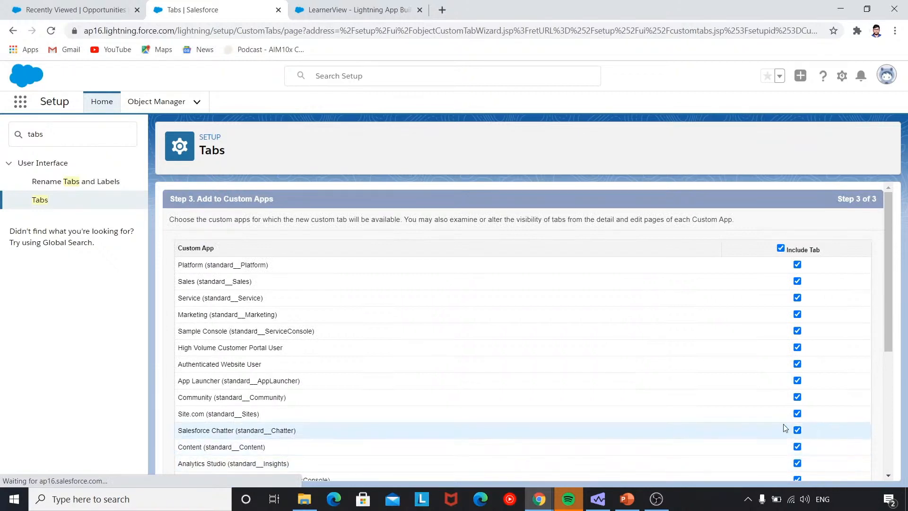
scroll(756, 392, down, 5)
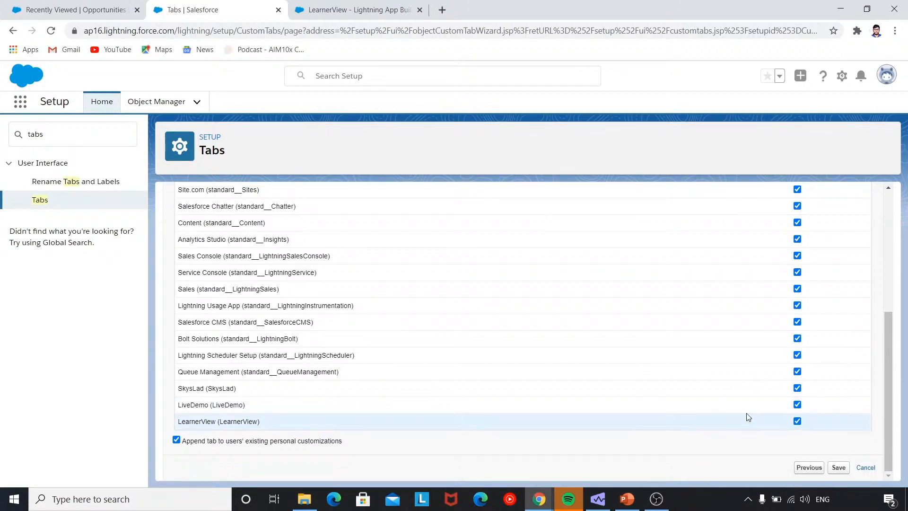
click(381, 13)
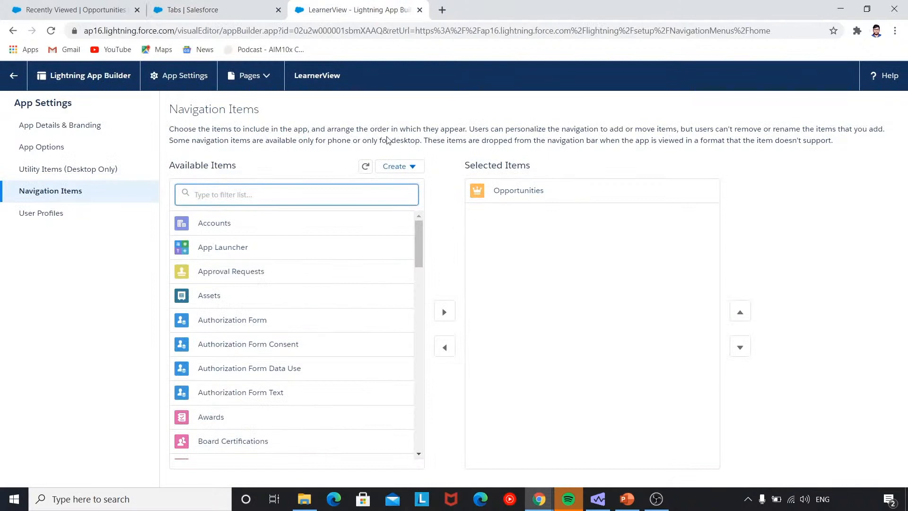
click(184, 9)
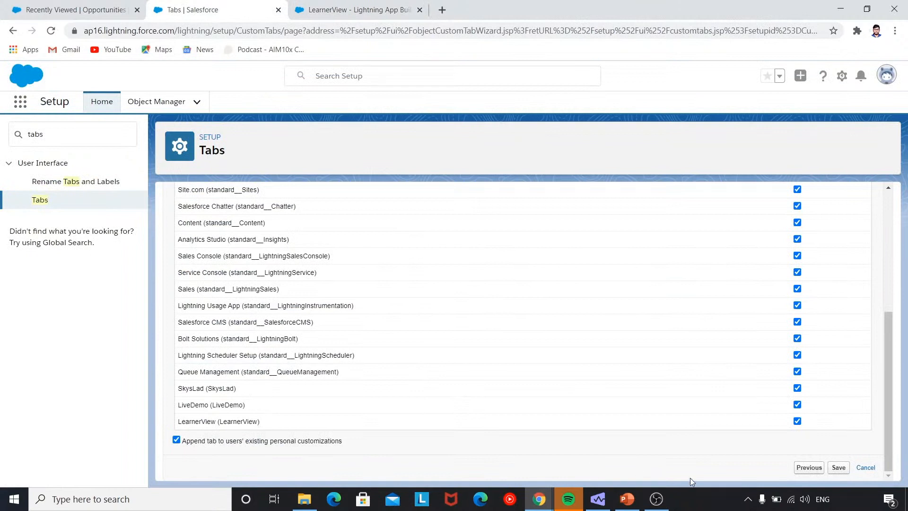
click(838, 467)
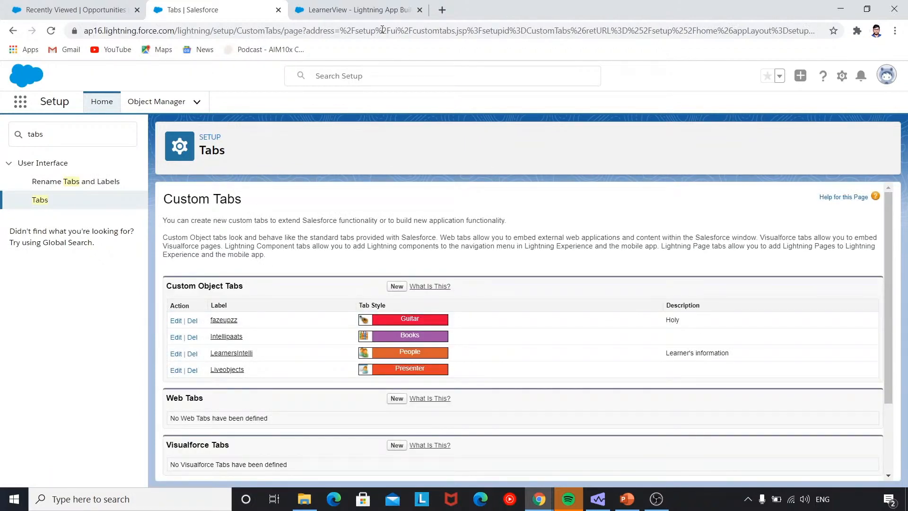
Reload App Builder and the LearnerView app, then open the new LearnersIntelli tab from its navigation.
click(378, 14)
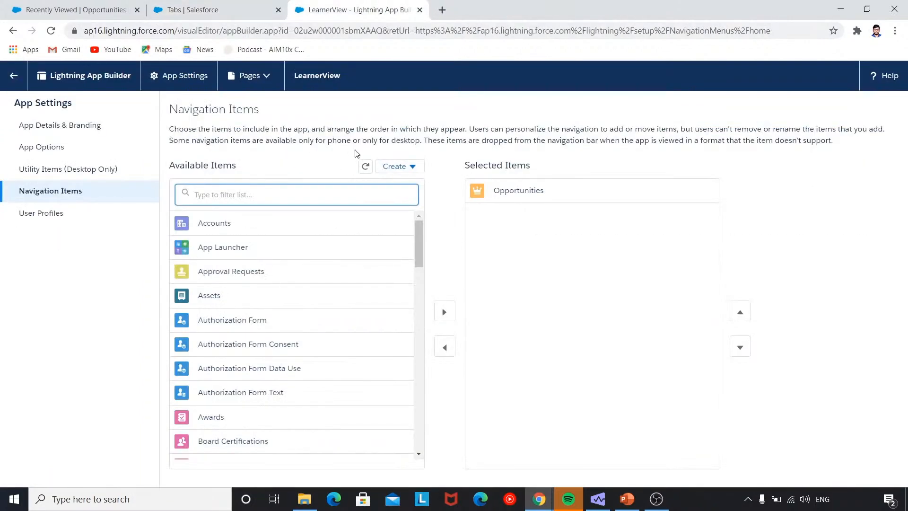
click(50, 32)
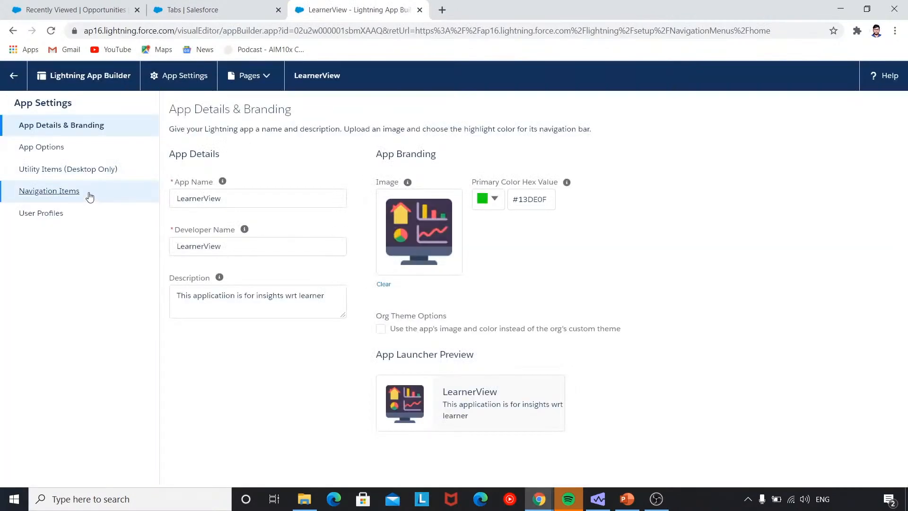
click(89, 195)
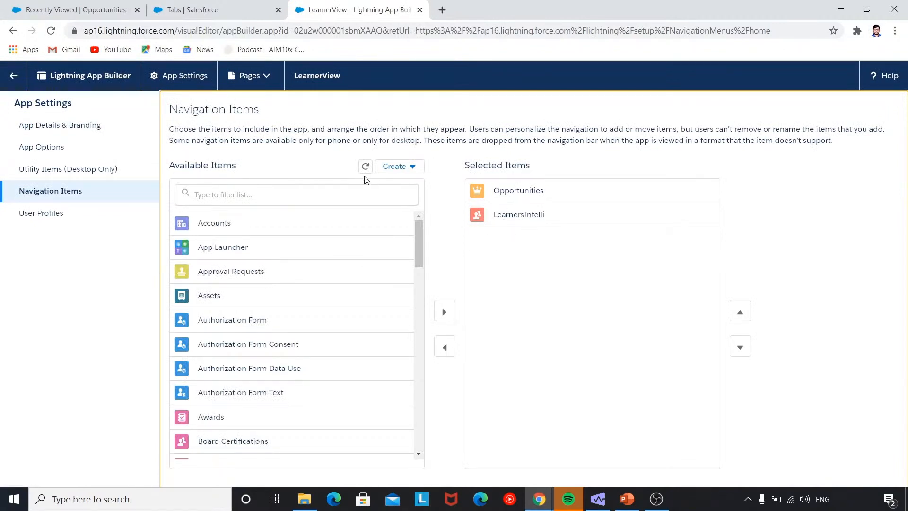
click(90, 9)
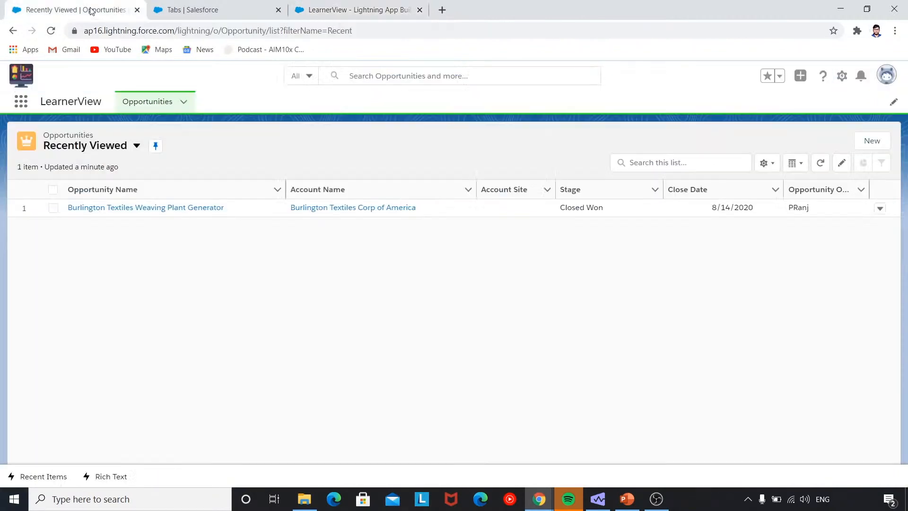
click(53, 31)
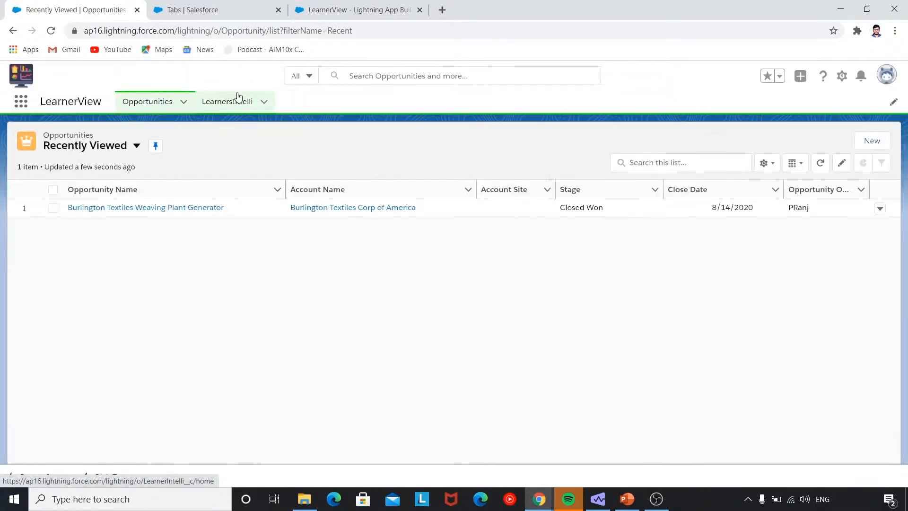
click(242, 104)
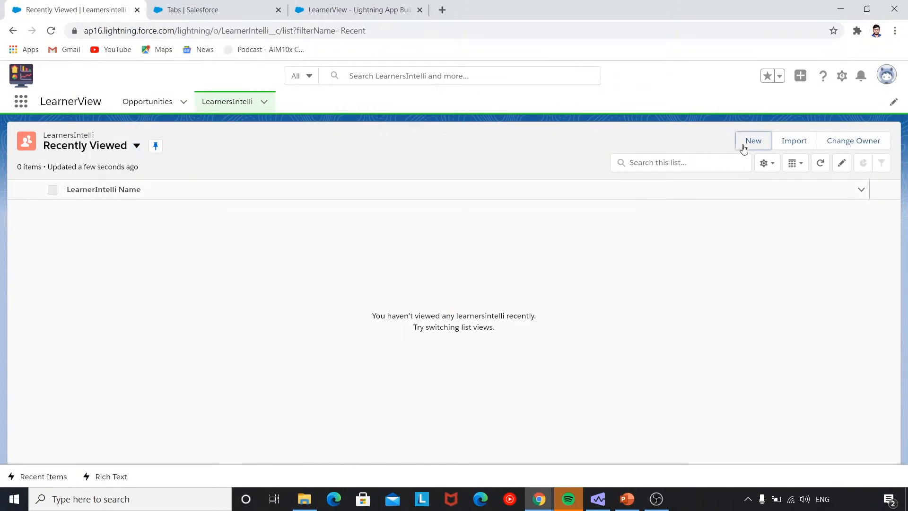
Create a LearnerIntelli record with the learner's name, CourseEnrolled Salesforce and batchID 1234.
click(743, 150)
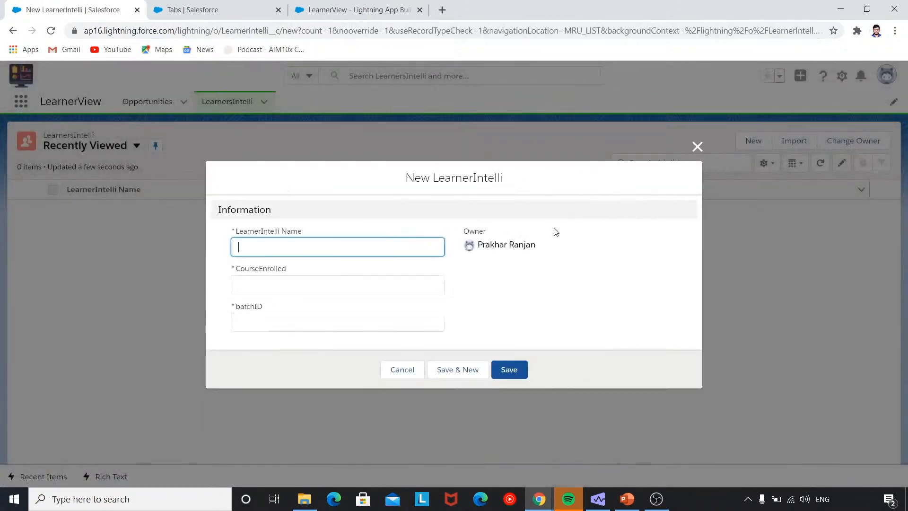
text(RAM)
click(425, 283)
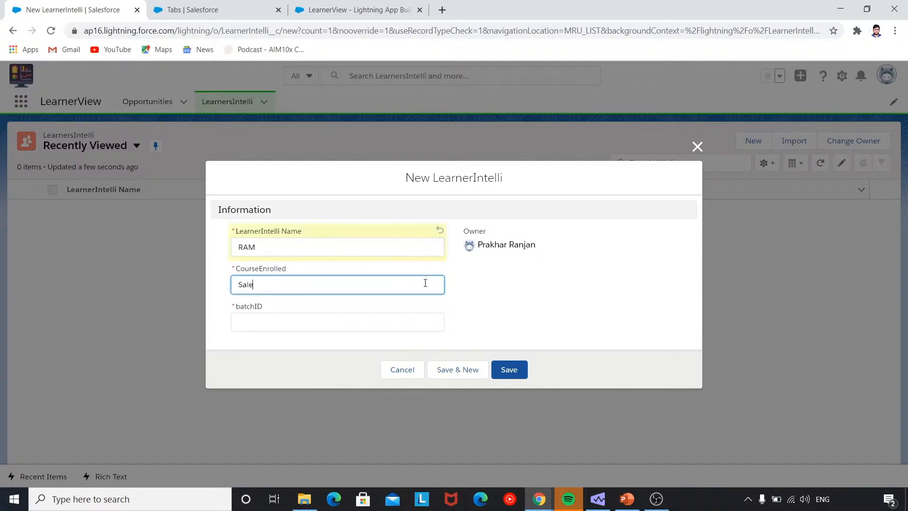
text(Salesforce)
click(370, 316)
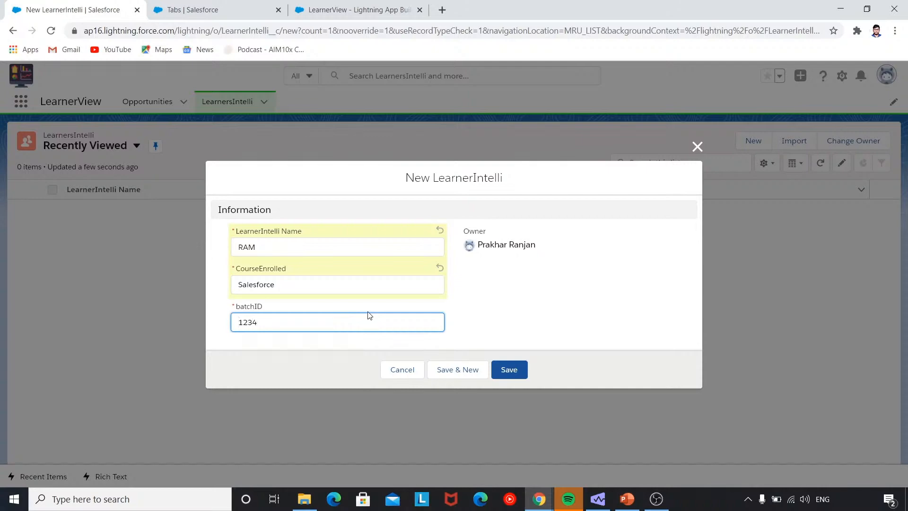
click(514, 367)
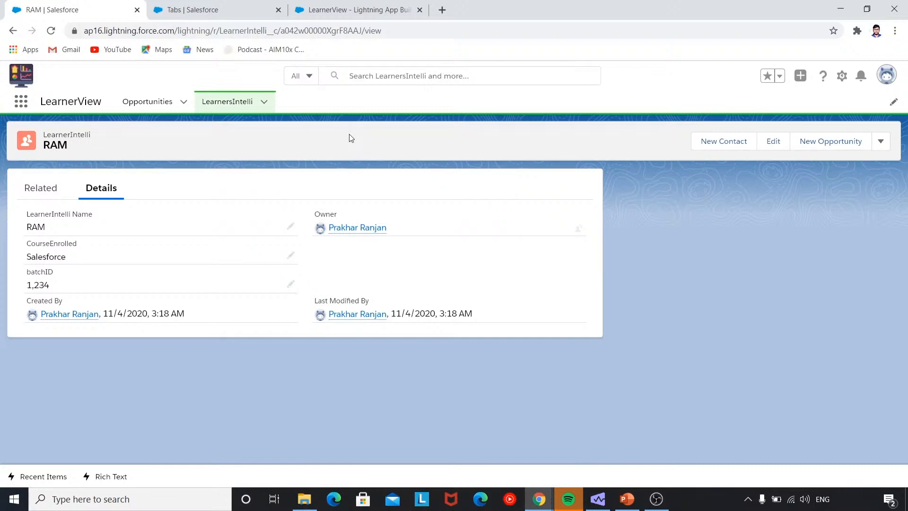
Close the App Builder tab, reach Lightning App Builder via Quick Find 'app buil', and start a new page.
click(357, 13)
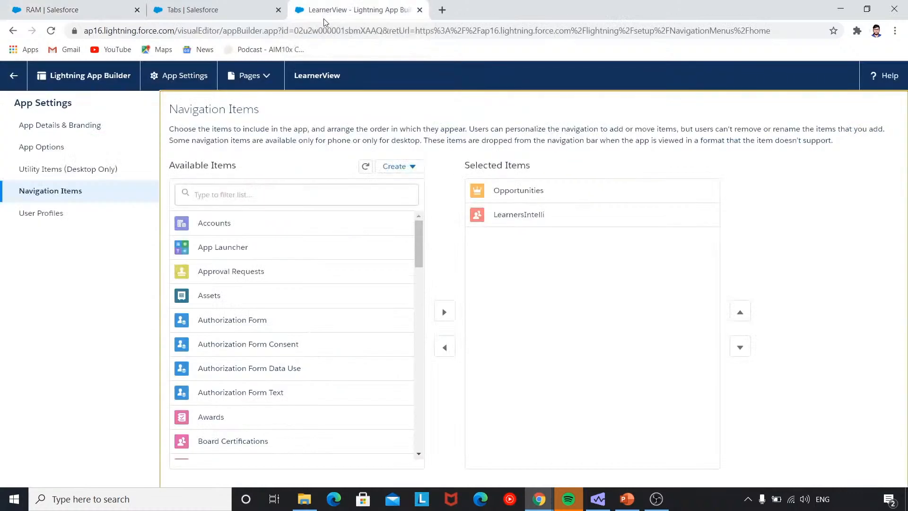
click(199, 9)
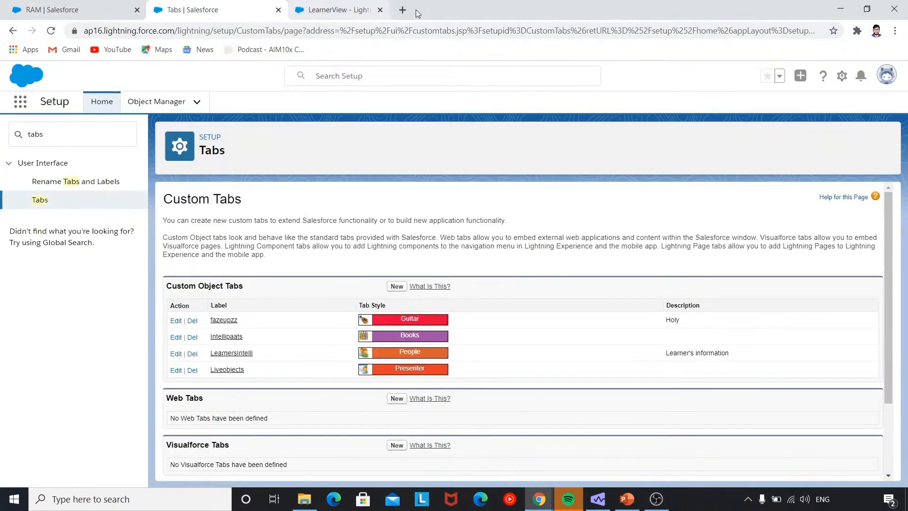
click(420, 10)
click(102, 103)
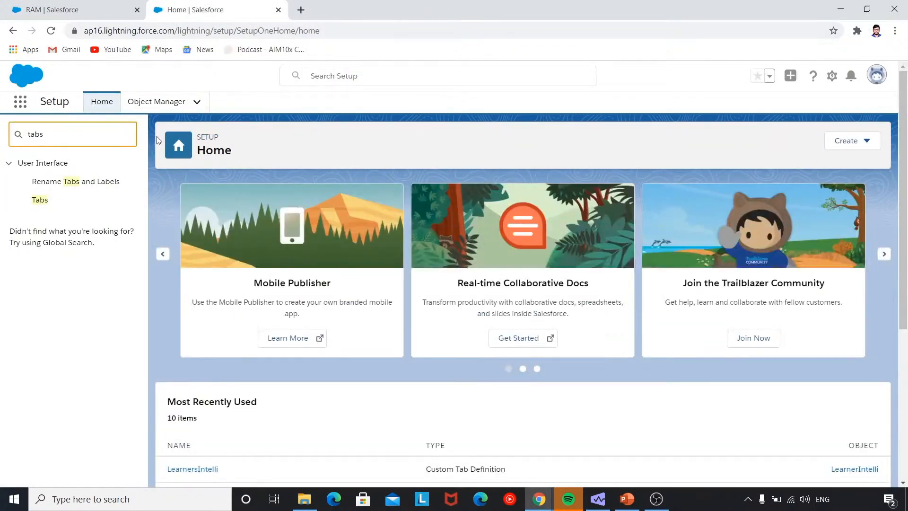
key(BackSpace)
key(BackSpace)
key(BackSpace)
key(BackSpace)
text(app buil)
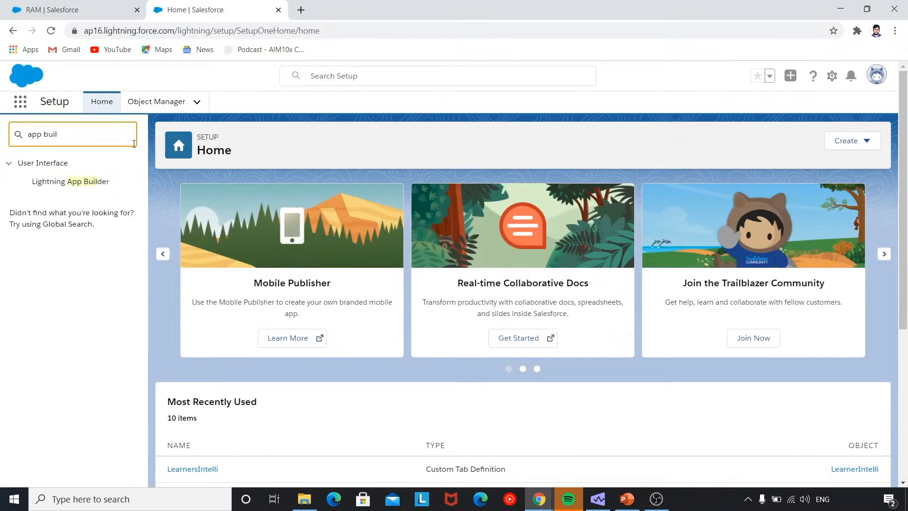
click(97, 182)
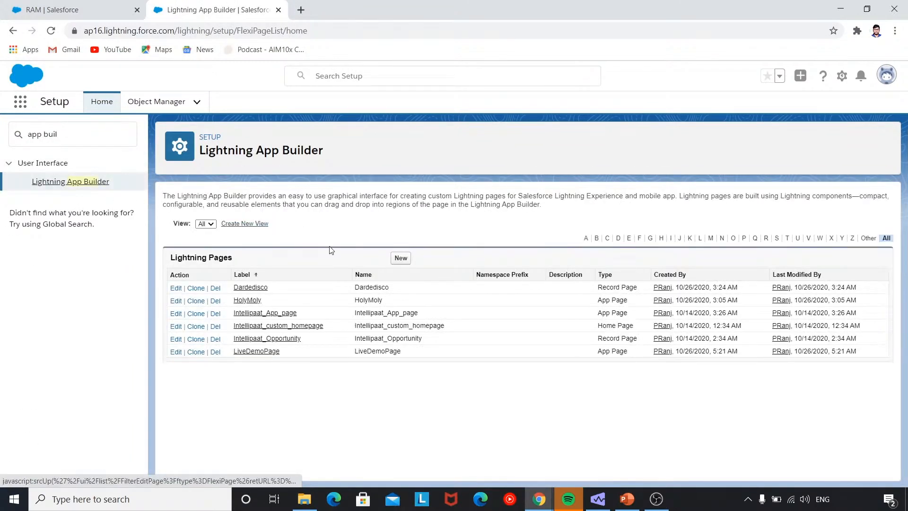
click(400, 259)
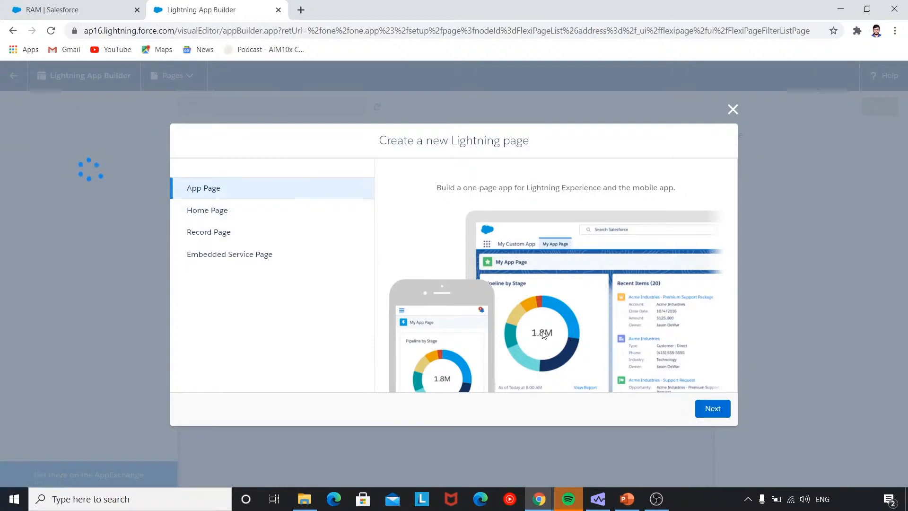
Choose App Page as the type and label it Lerner's_APP_Page.
click(711, 408)
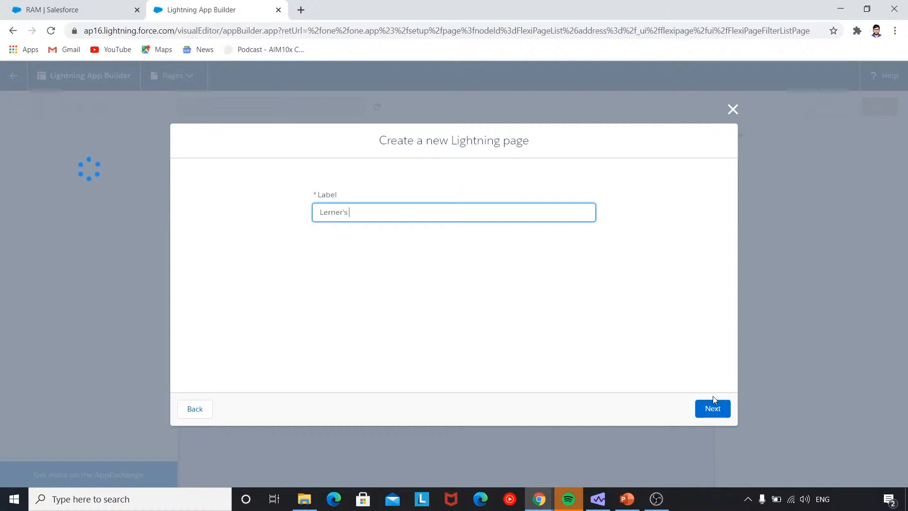
text(Lerner's APP page)
key(BackSpace)
key(BackSpace)
key(BackSpace)
key(BackSpace)
key(BackSpace)
key(BackSpace)
key(BackSpace)
key(BackSpace)
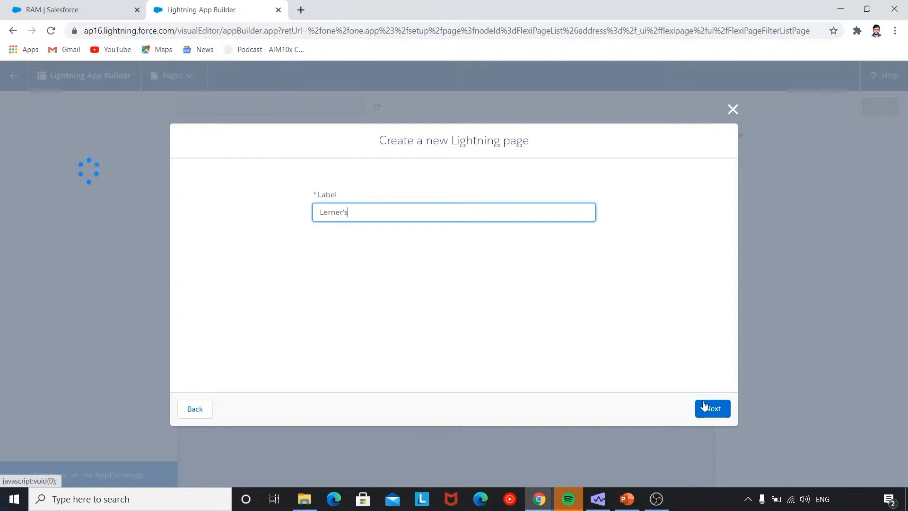
text(_APP_Page)
click(717, 406)
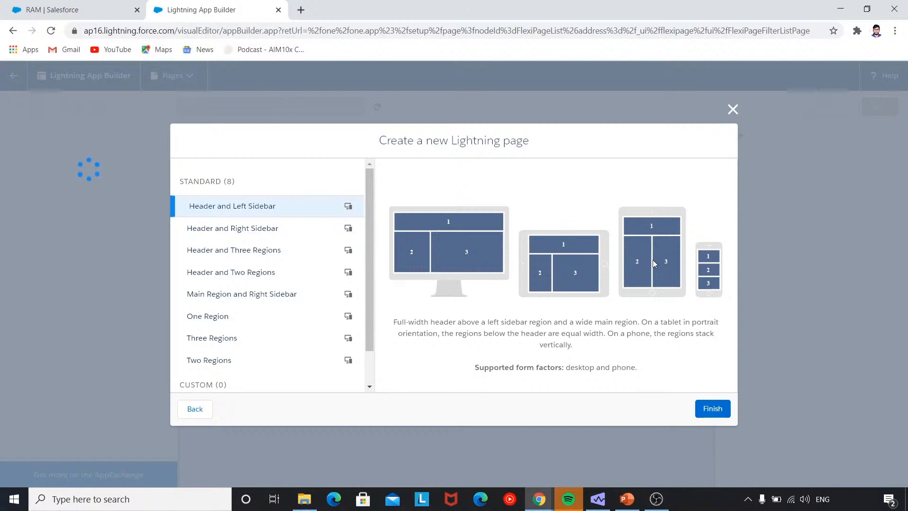
Compare the layout templates, finish with Header and Two Regions, and dismiss the tip.
click(297, 234)
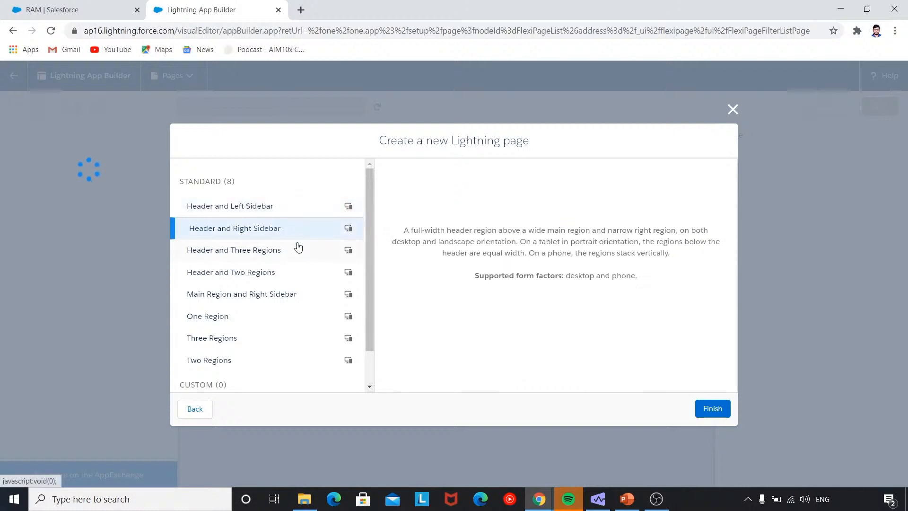
click(292, 253)
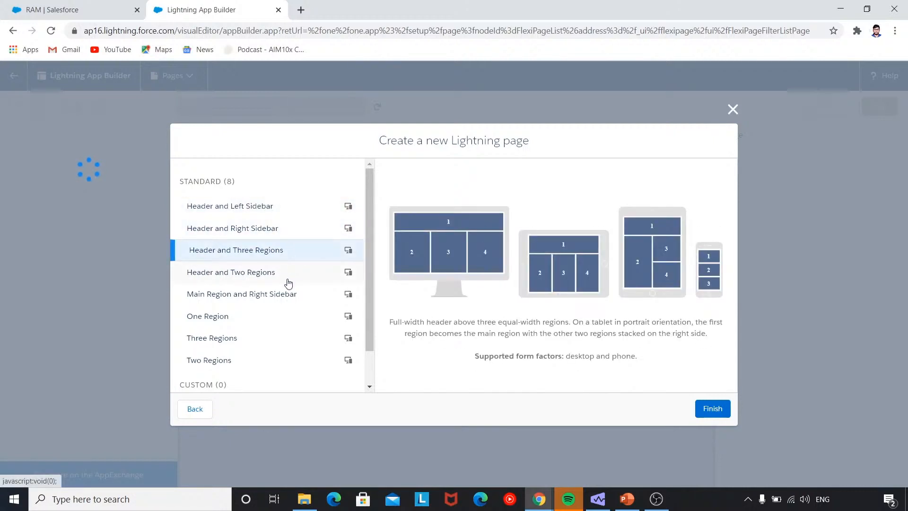
click(287, 281)
click(274, 299)
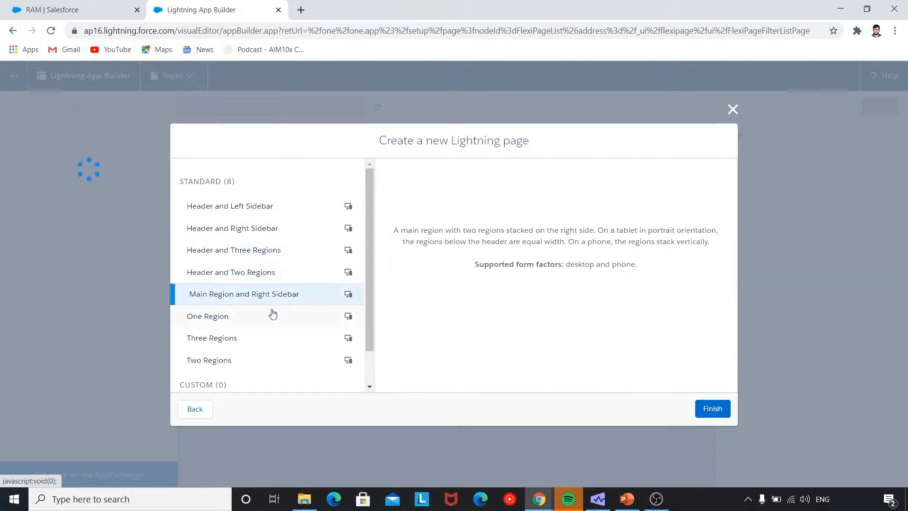
click(273, 318)
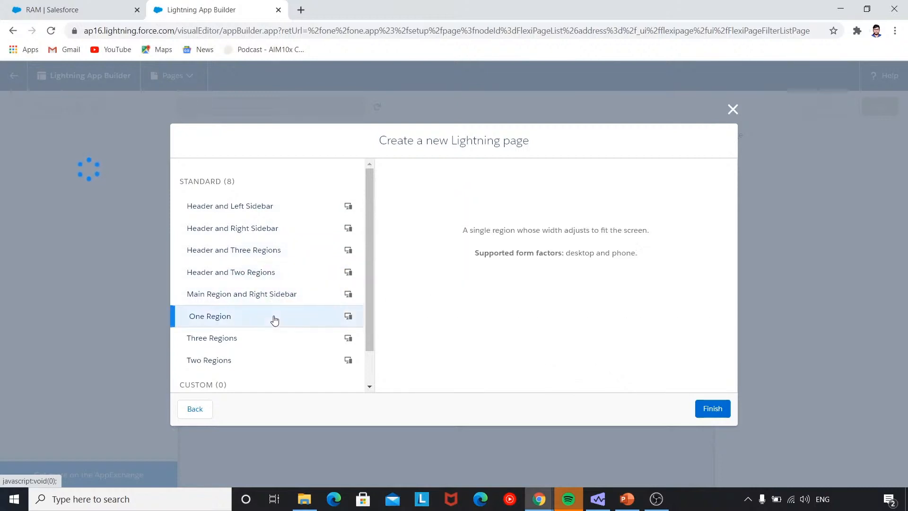
click(281, 213)
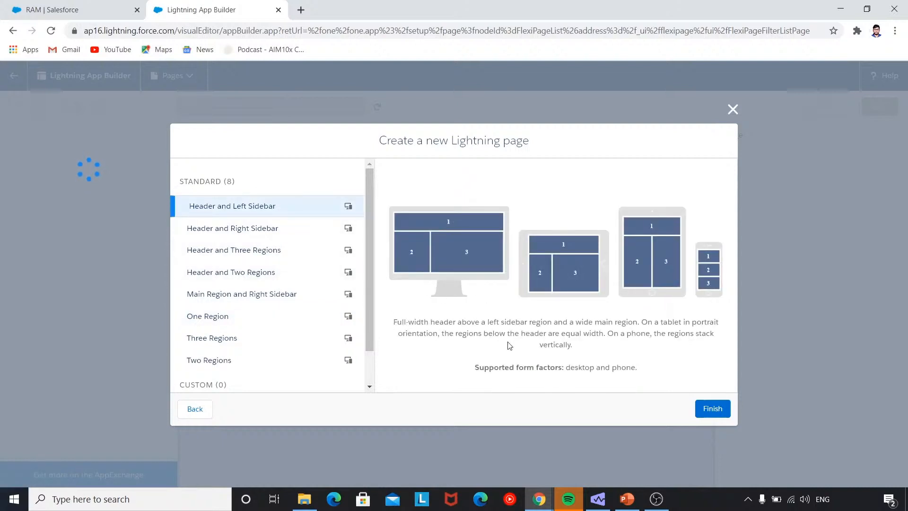
click(301, 279)
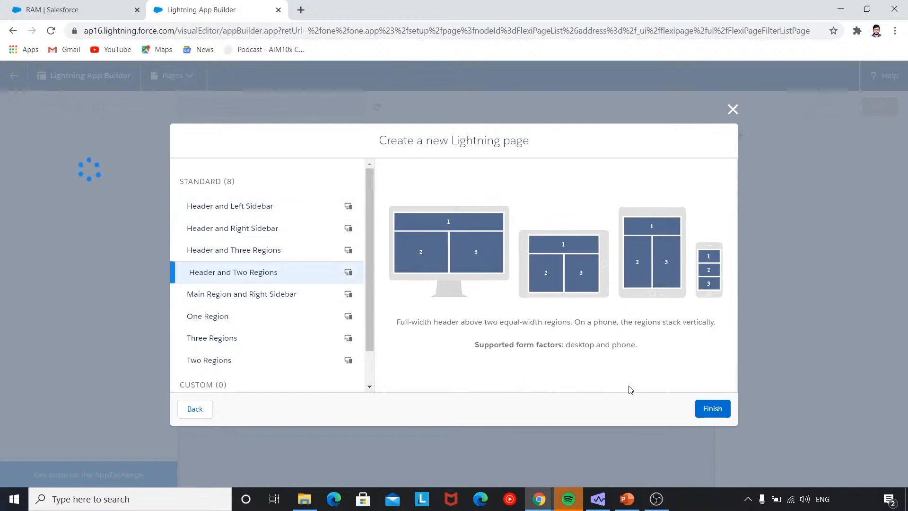
click(707, 410)
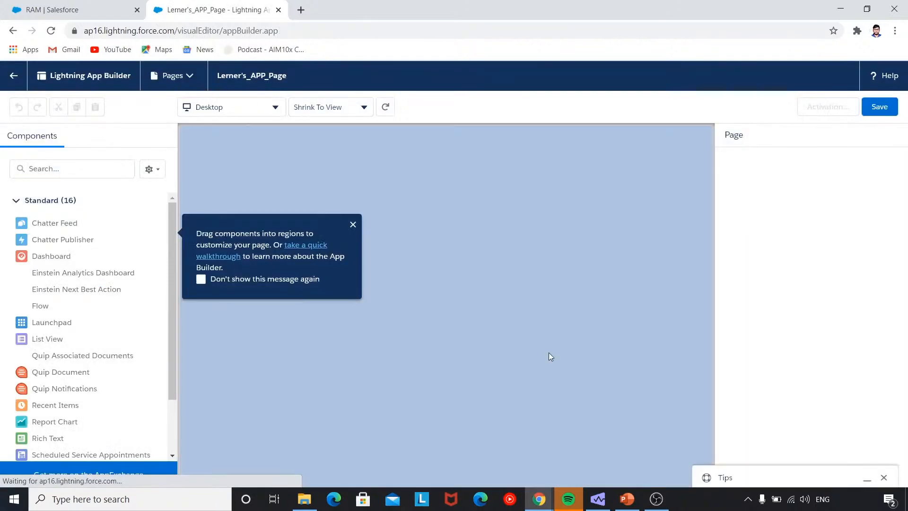
click(353, 225)
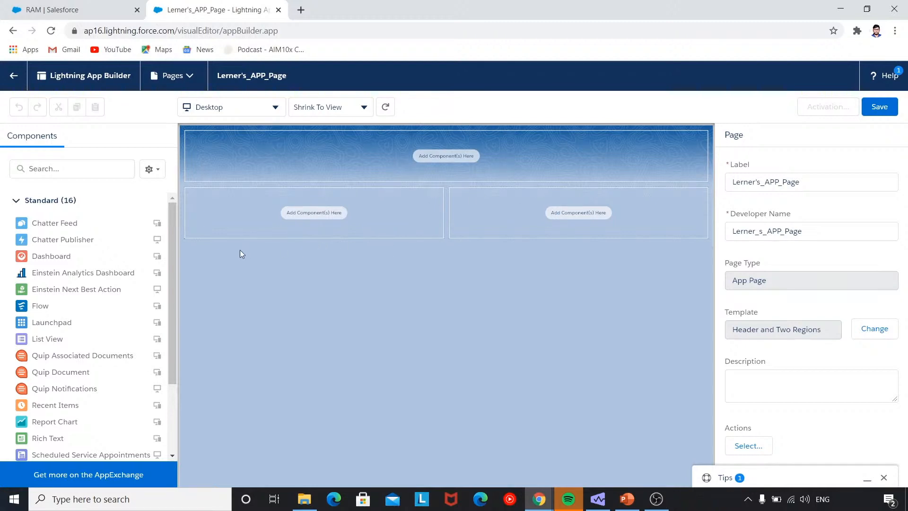
scroll(156, 284, down, 3)
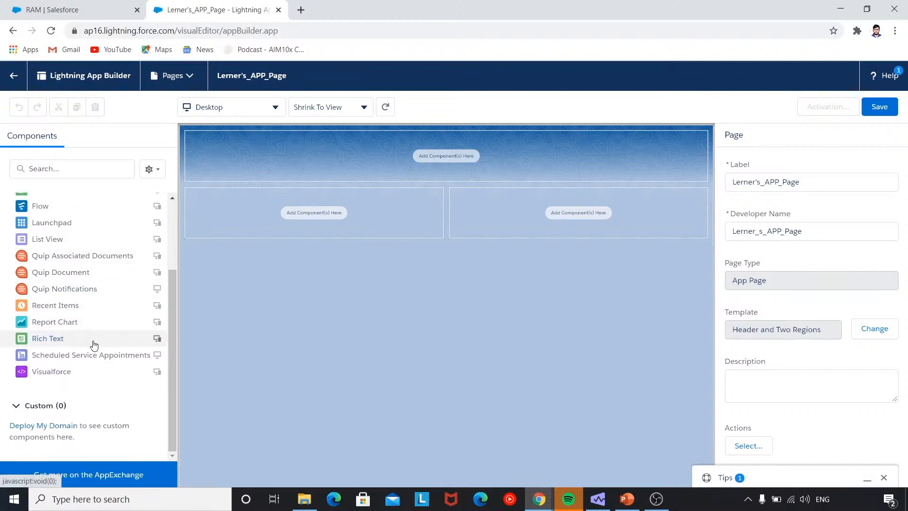
Add a Rich Text header reading 'THIS IS LEARNER's PAGE'.
drag(94, 344, 266, 158)
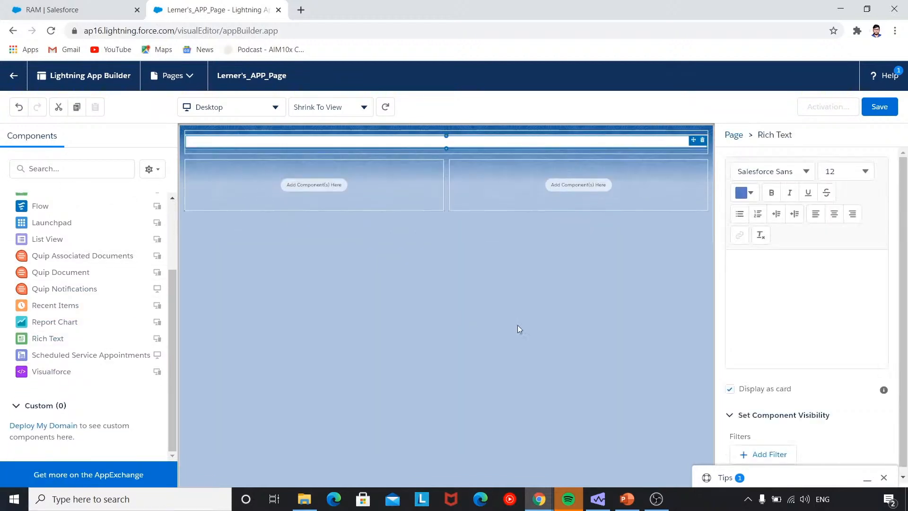
click(757, 305)
text(THIS)
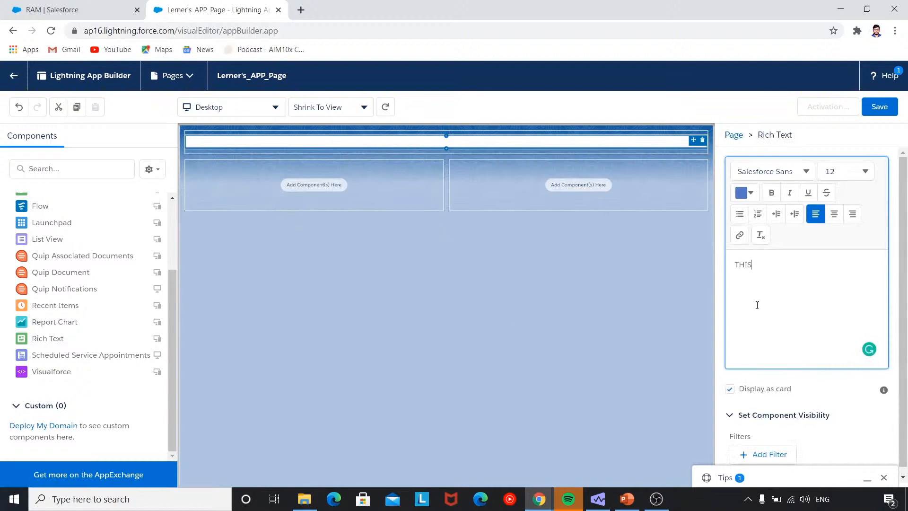
text( IS LEAR)
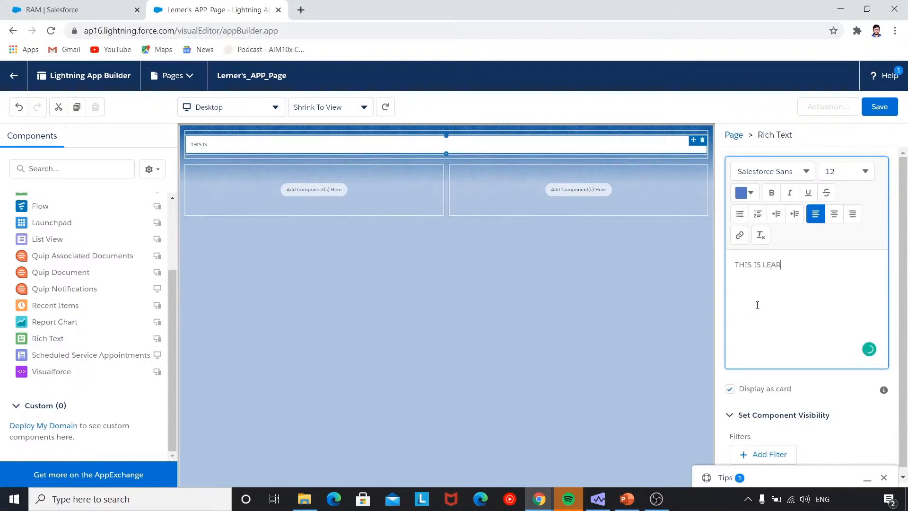
text(NER's PAGE)
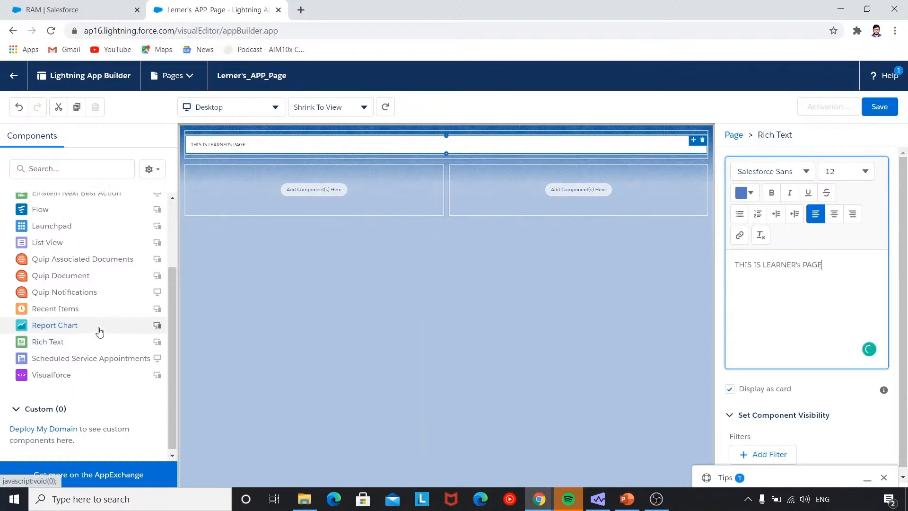
scroll(99, 329, up, 2)
scroll(98, 329, up, 2)
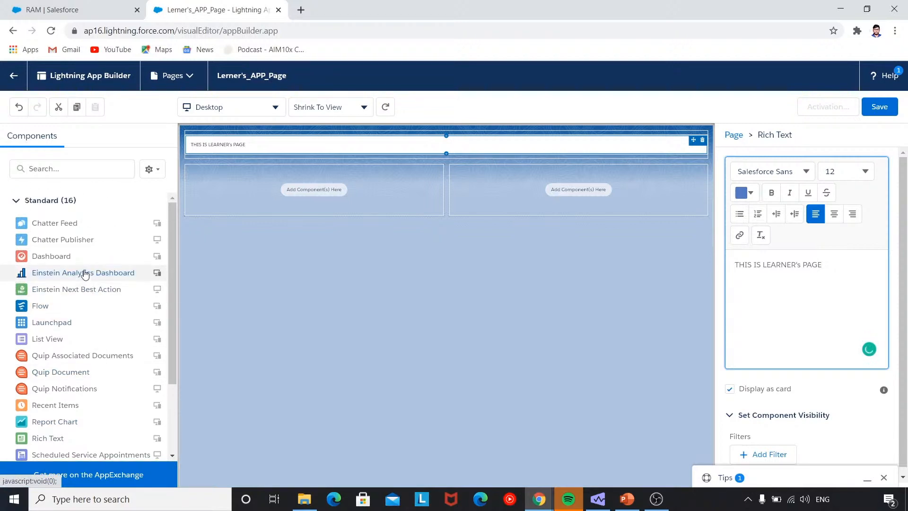
scroll(79, 354, down, 3)
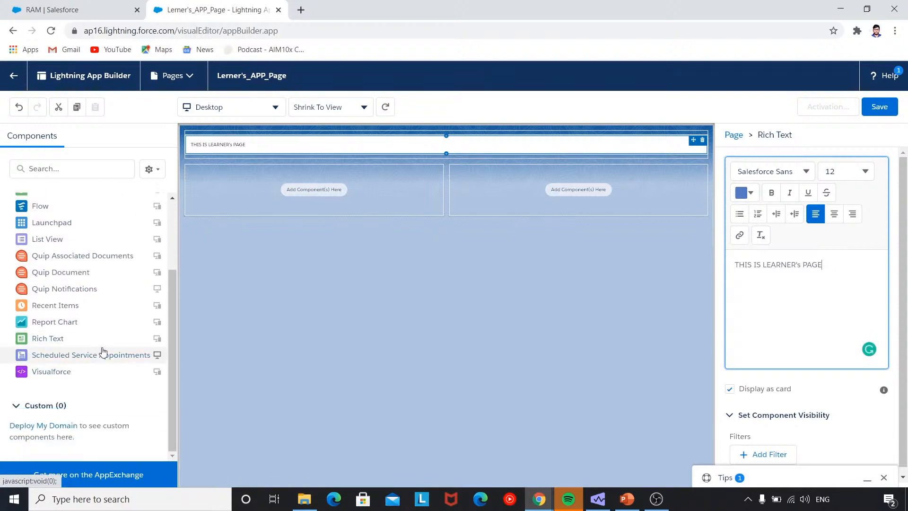
Place Recent Items left, a Report Chart right, and a Chatter Feed below Recent Items.
drag(85, 307, 239, 189)
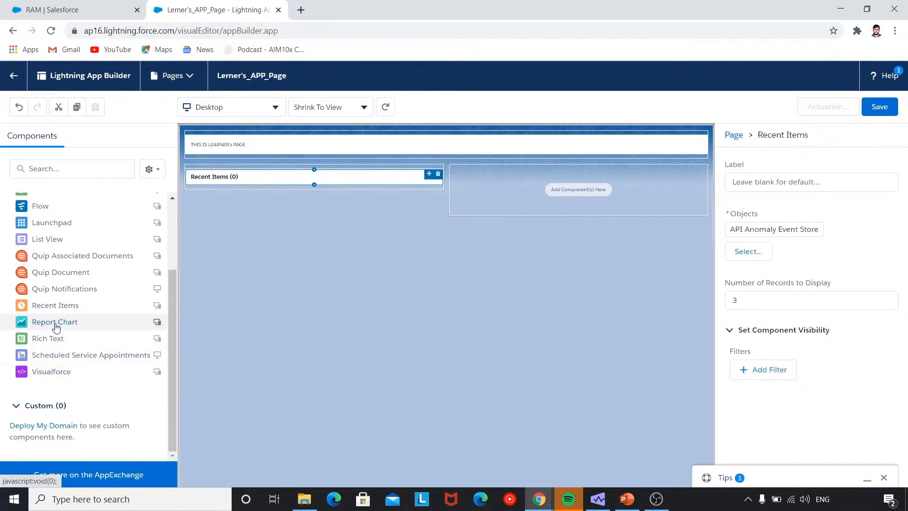
drag(55, 324, 475, 201)
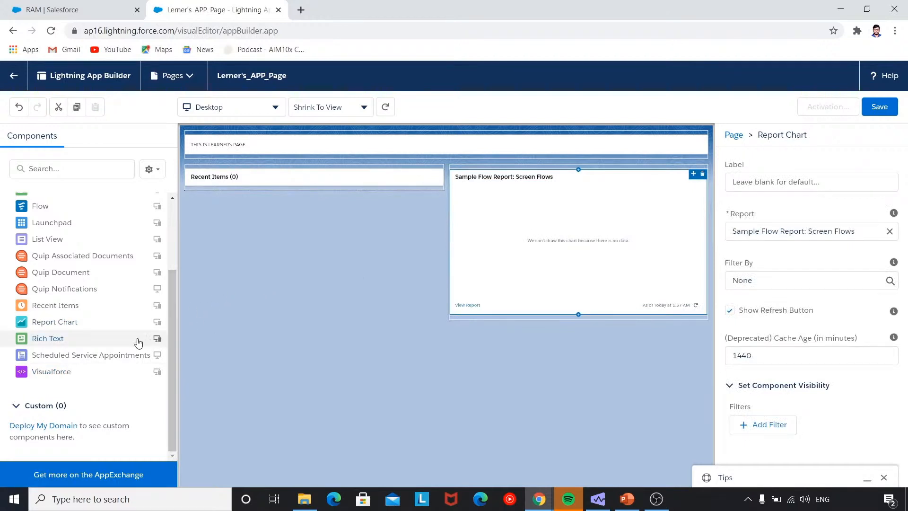
scroll(132, 340, up, 1)
scroll(127, 341, up, 1)
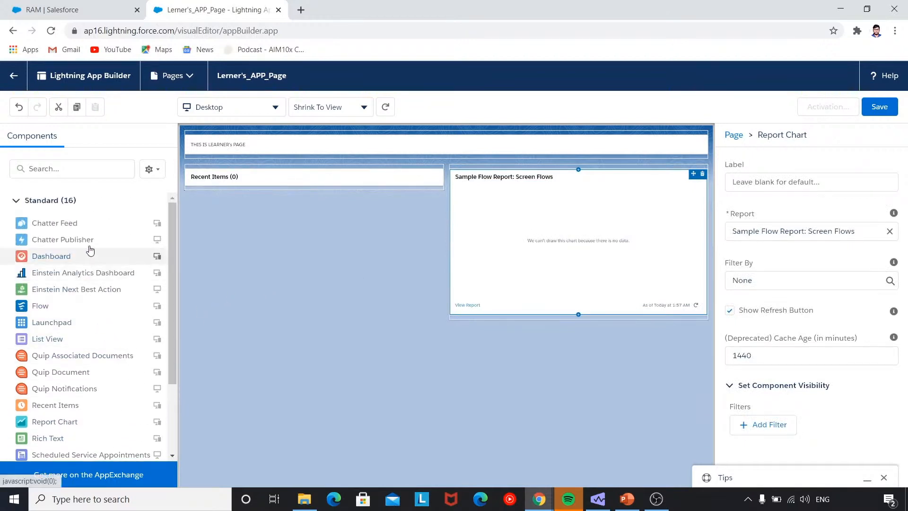
drag(90, 227, 231, 186)
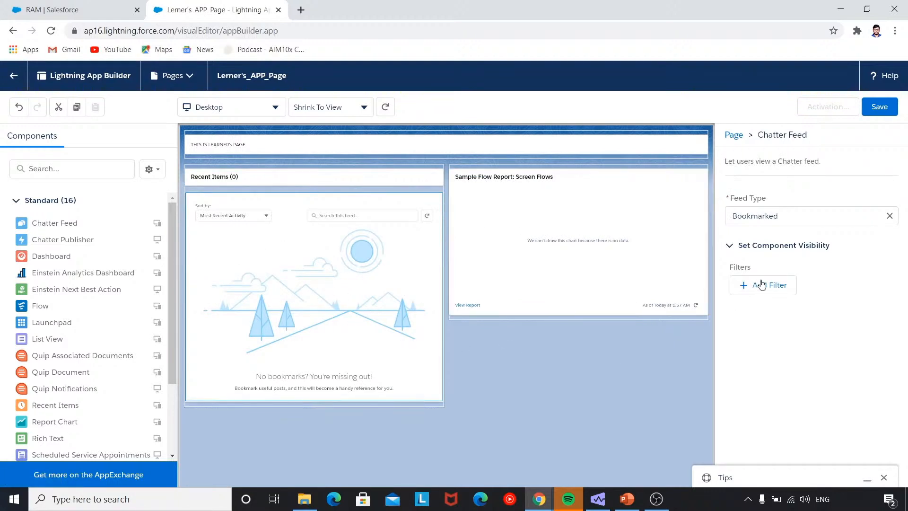
Keep the Report Chart on Sample Flow Report: Screen Flows.
click(633, 256)
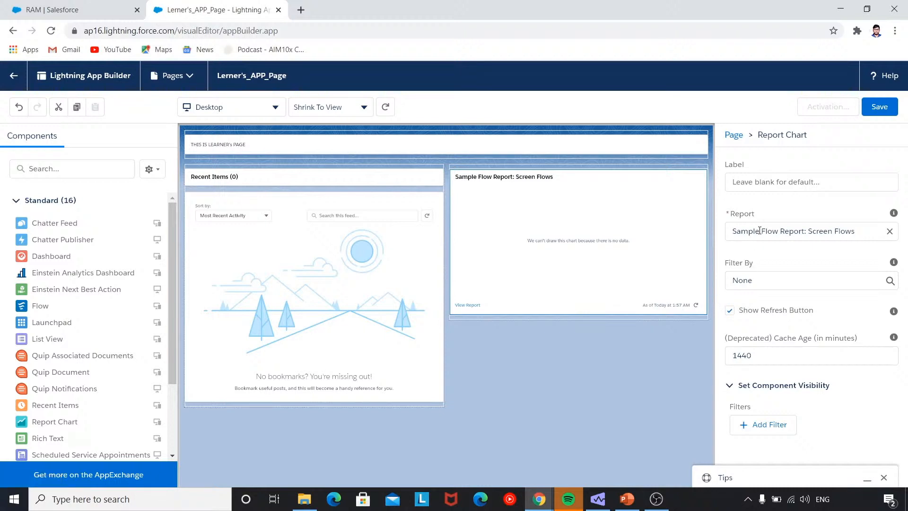
click(844, 231)
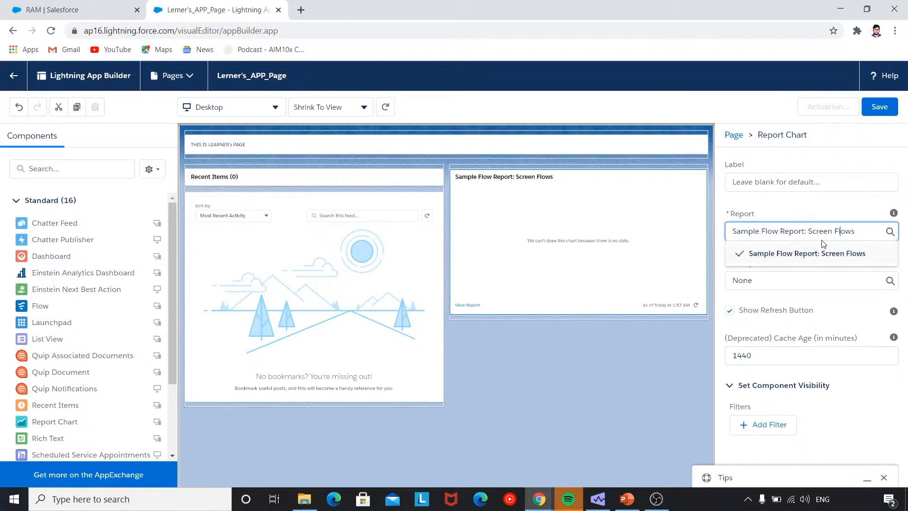
click(786, 258)
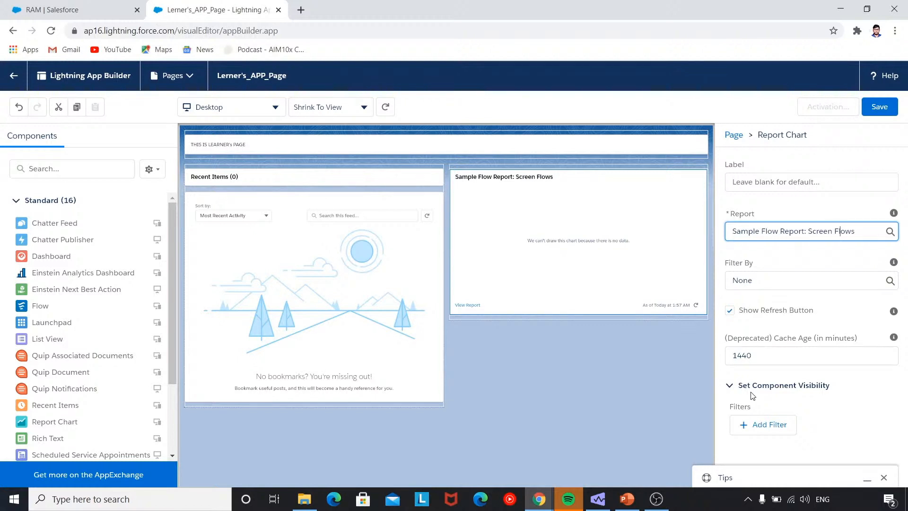
Save Lerner's_APP_Page and activate it for all users without adding it to navigation menus.
click(879, 115)
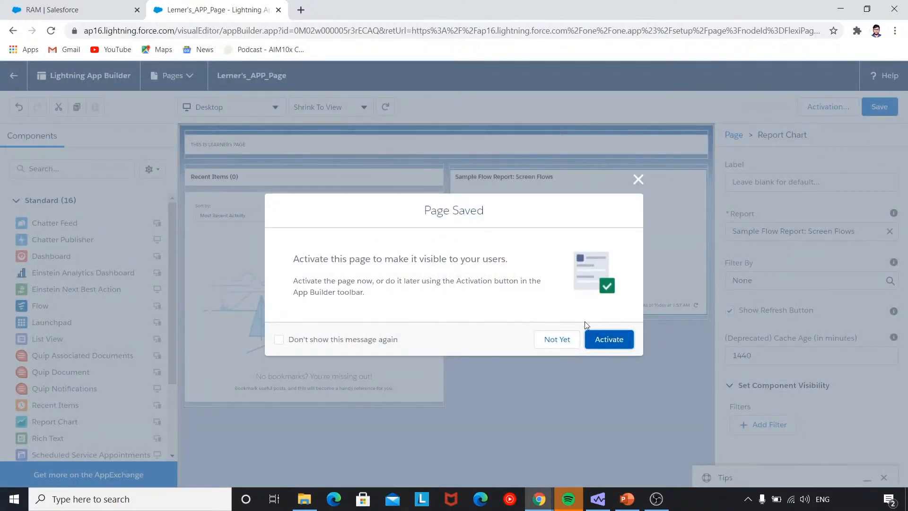
click(610, 341)
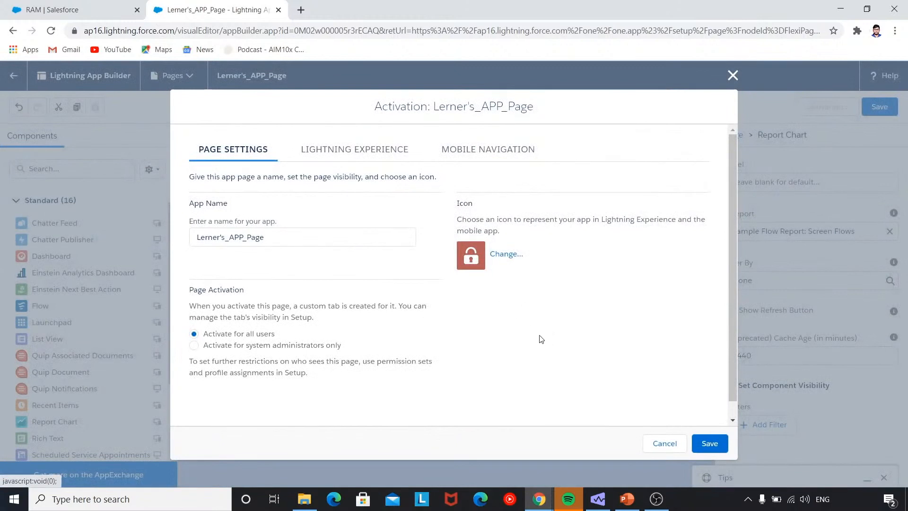
click(400, 151)
click(437, 152)
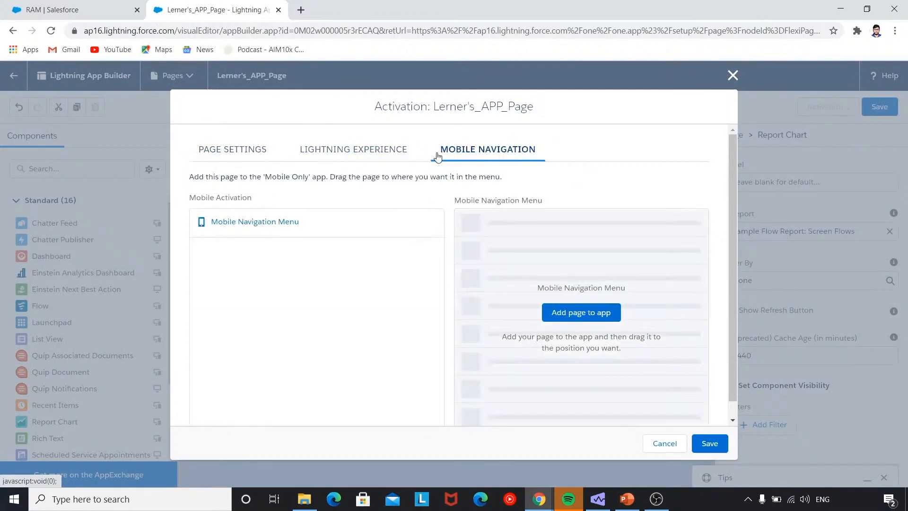
click(391, 161)
click(273, 157)
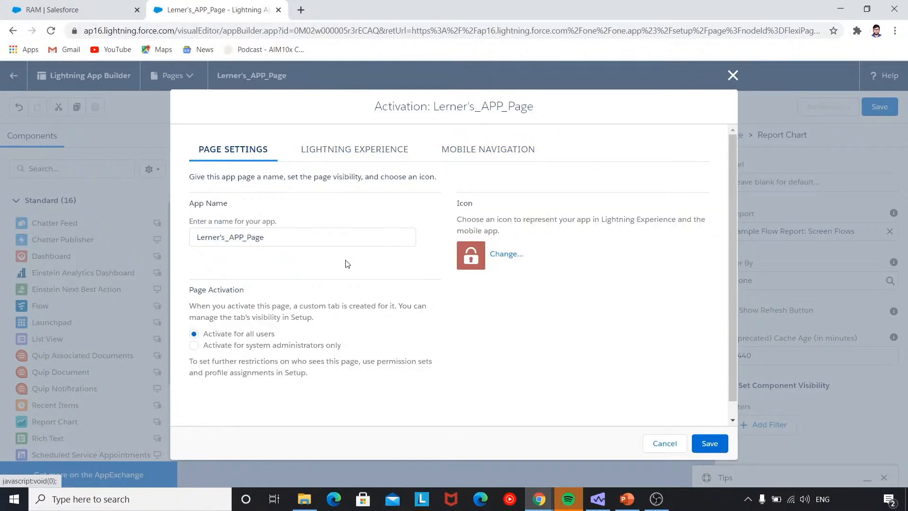
click(359, 161)
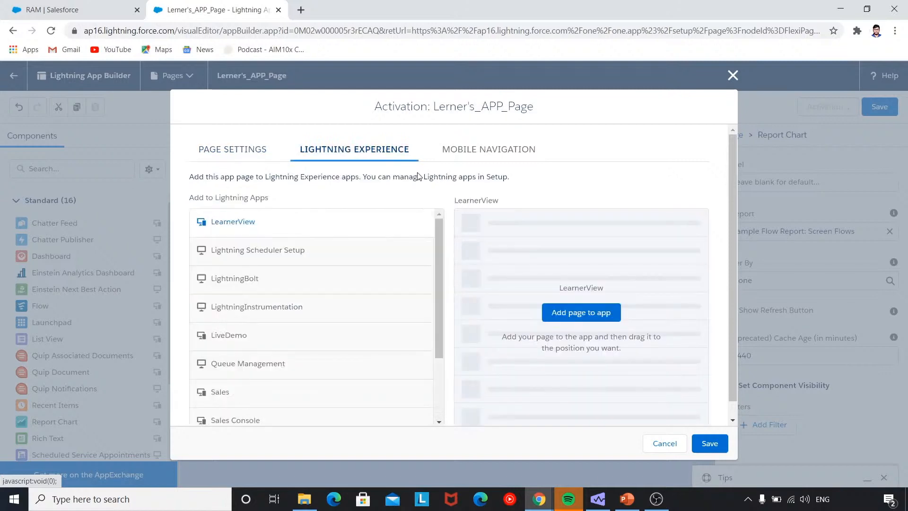
click(473, 158)
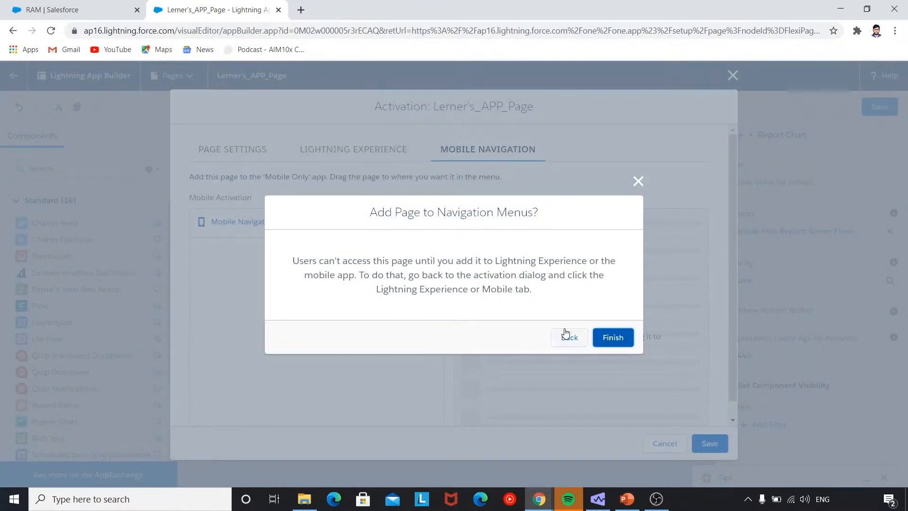
click(610, 338)
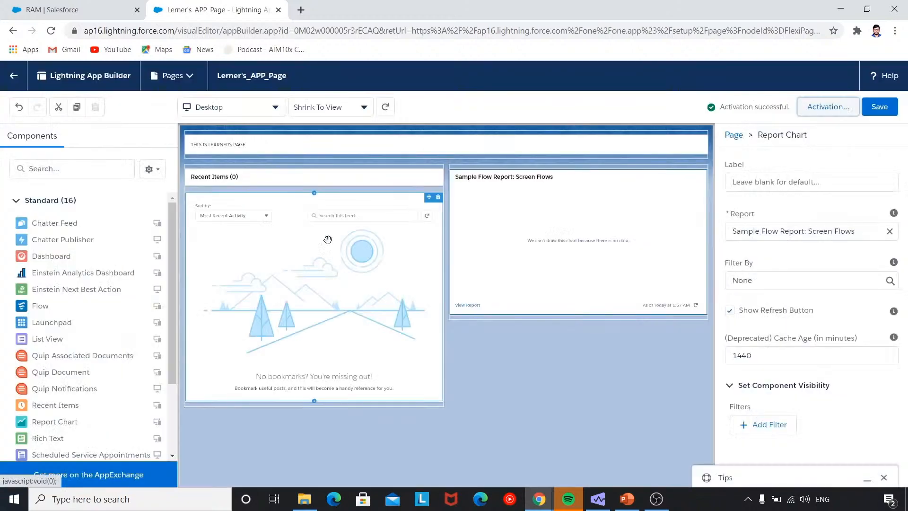
Reload the LearnerView app to look for the new page, then return to the page editor.
click(76, 10)
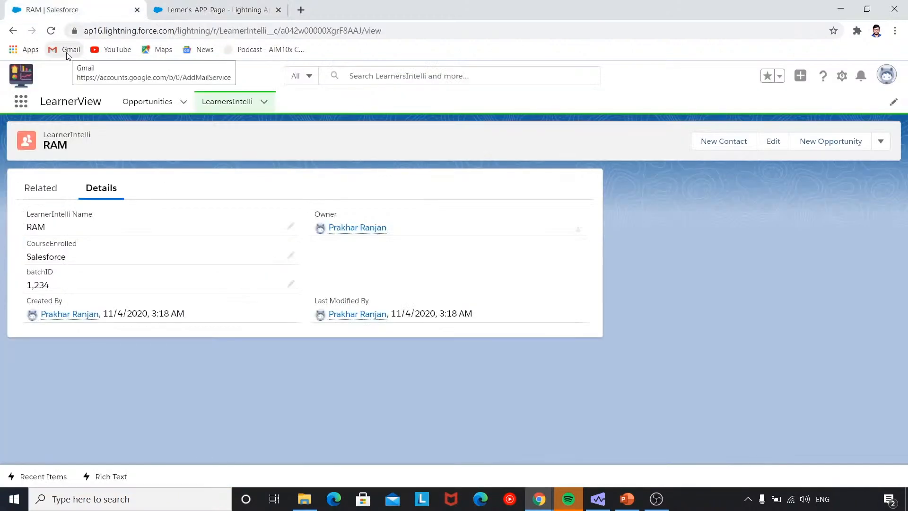
click(51, 30)
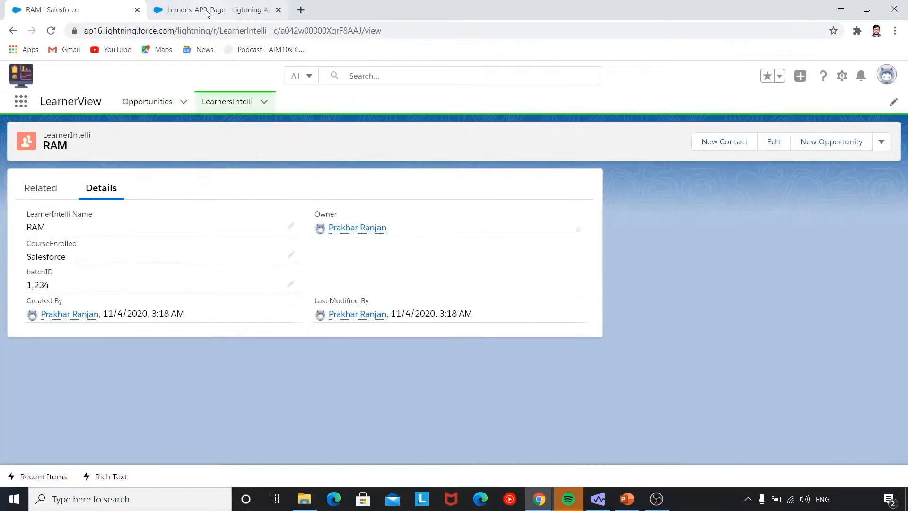
click(206, 10)
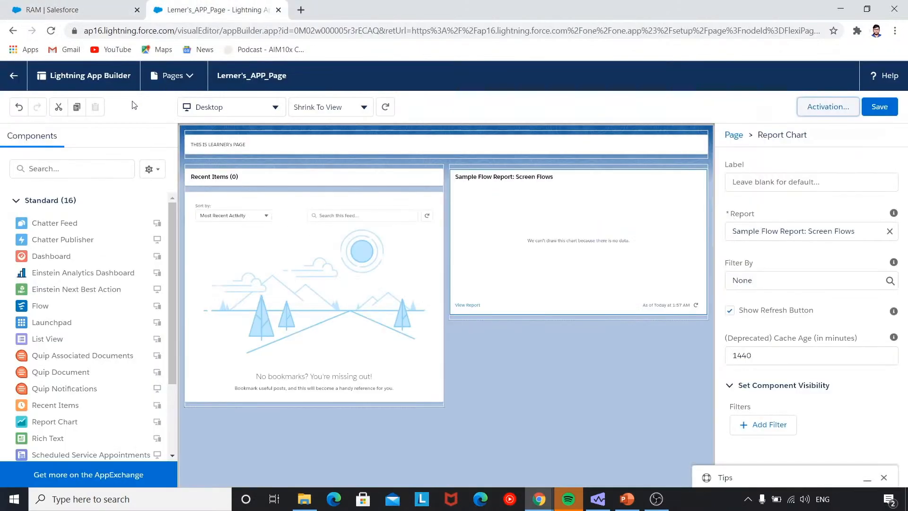
Open App Manager via Quick Find 'app mana' and edit the LearnerView app.
click(13, 75)
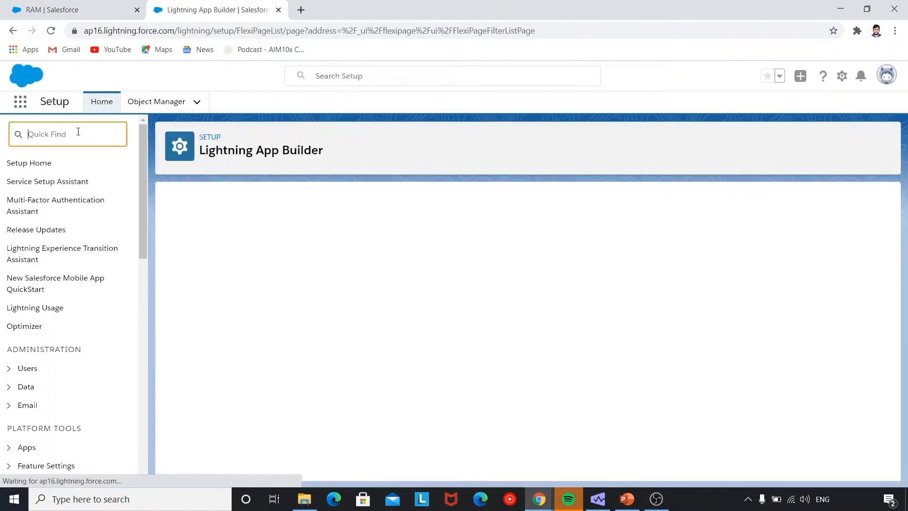
text(app mana)
click(93, 191)
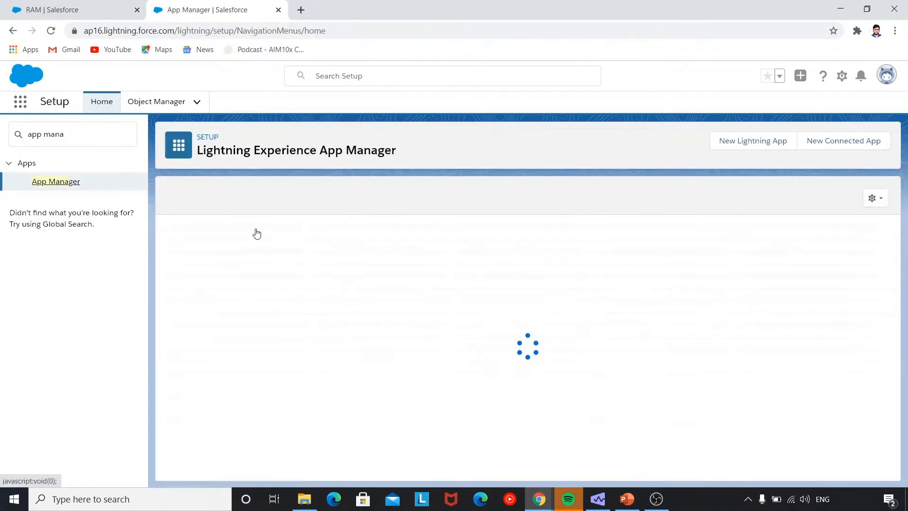
scroll(361, 244, down, 1)
scroll(362, 244, down, 2)
scroll(447, 308, up, 2)
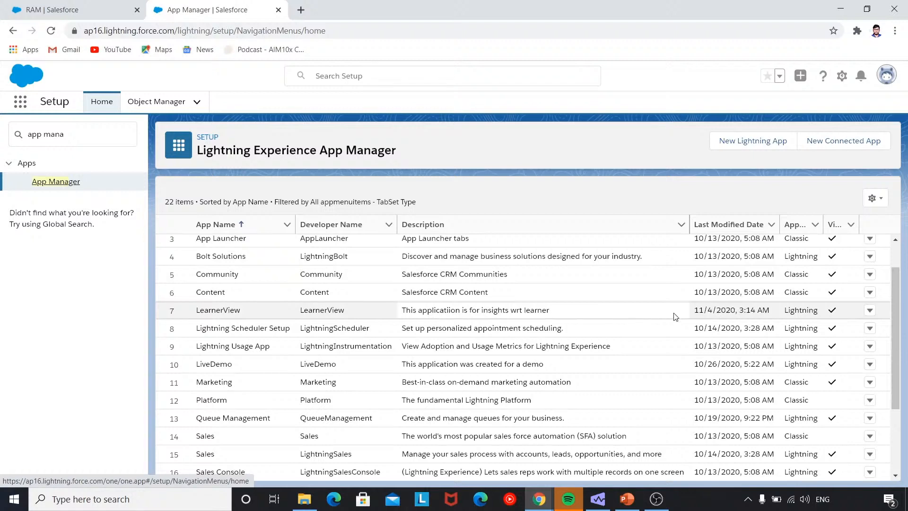
click(869, 312)
click(847, 329)
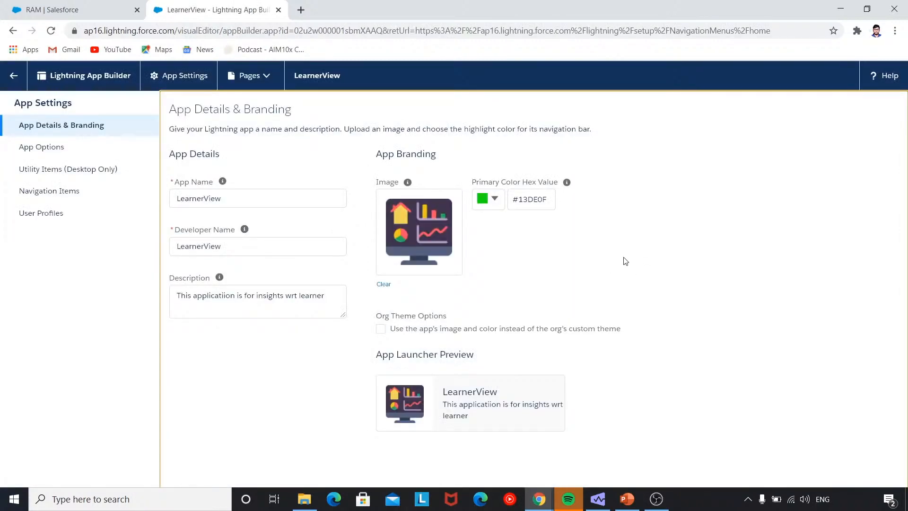
Filter the LearnerView Available Items by 'le' and add Lerner's_APP_Page to the selected navigation items.
click(106, 195)
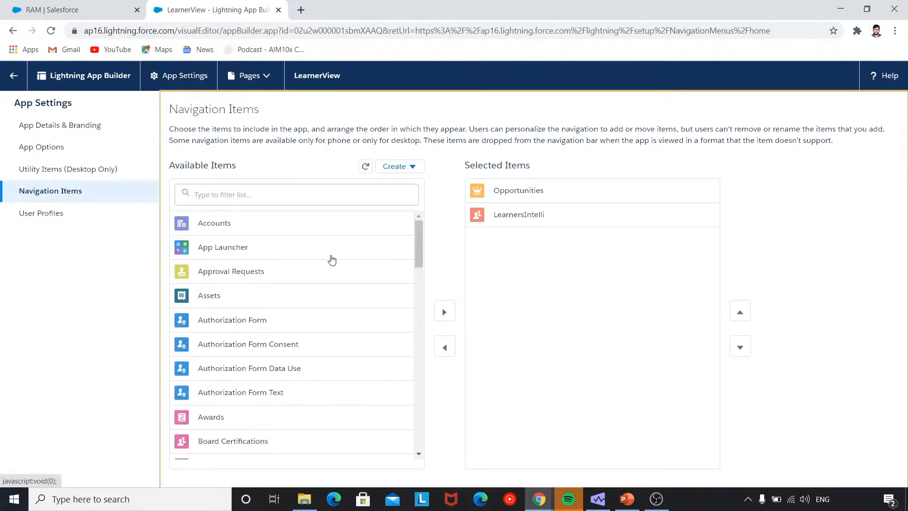
click(313, 195)
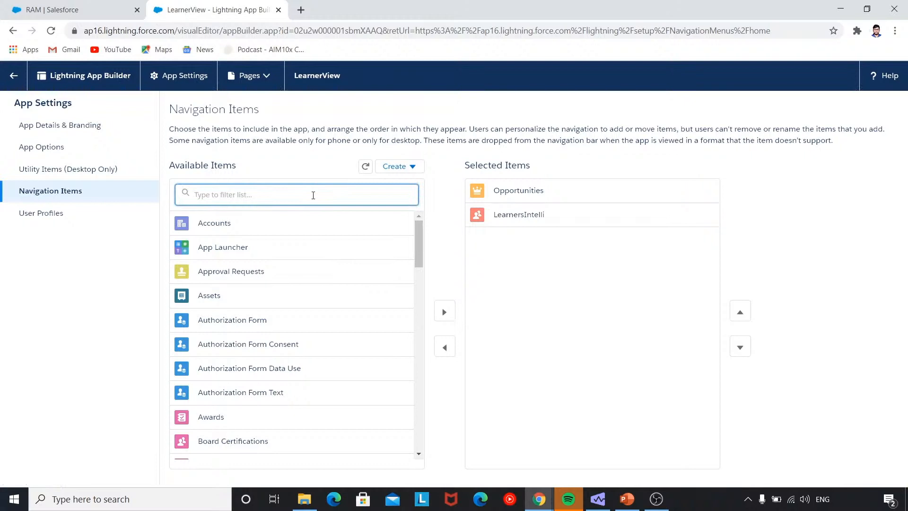
text(le)
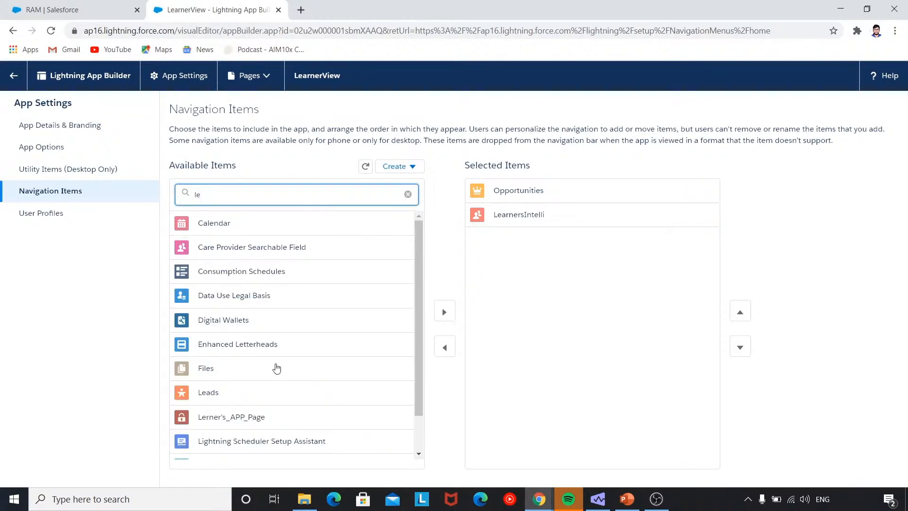
drag(251, 413, 344, 398)
click(448, 312)
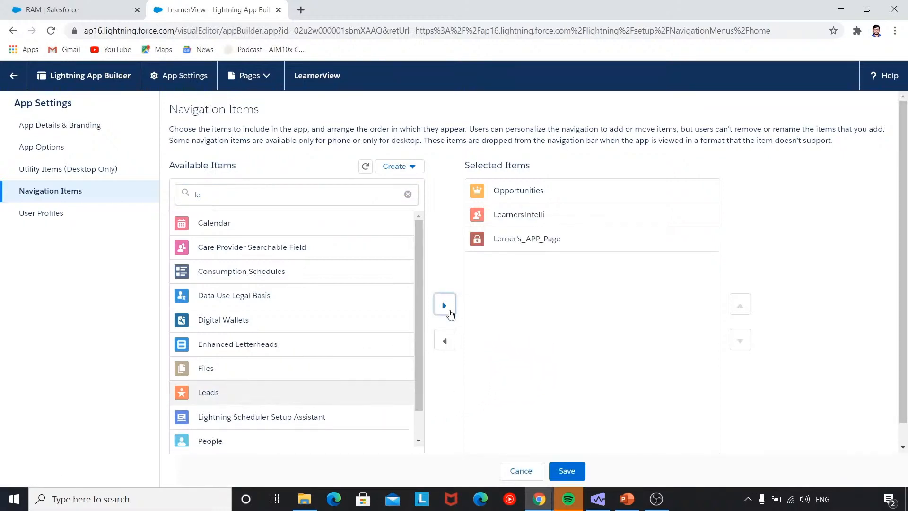
Save the navigation items and reload the LearnerView app so the new tab appears.
click(558, 468)
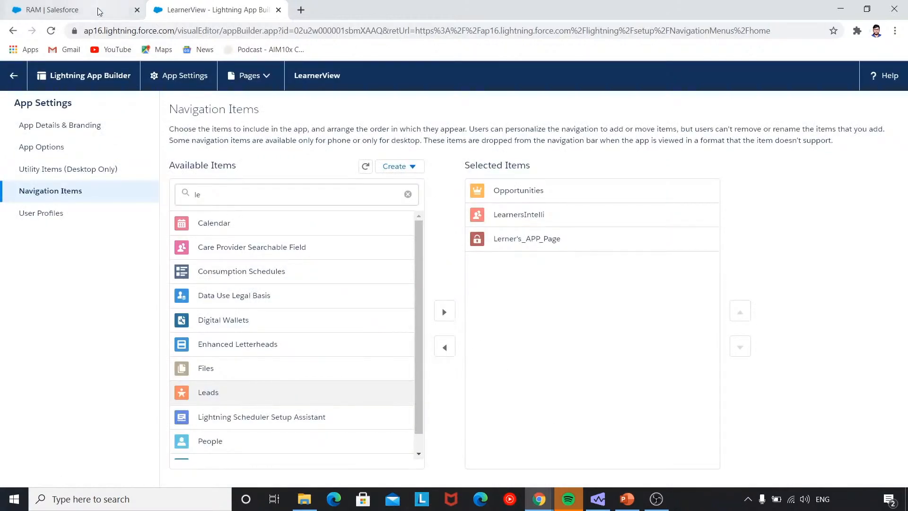
click(99, 12)
click(53, 32)
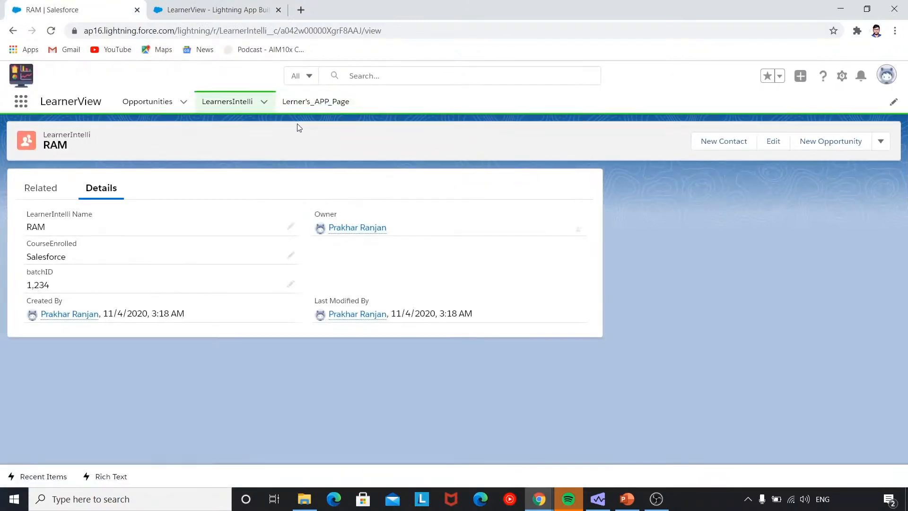
Check the Opportunities and LearnersIntelli menus, open the Lerner's_APP_Page tab, then switch to the DEMO slide.
click(183, 102)
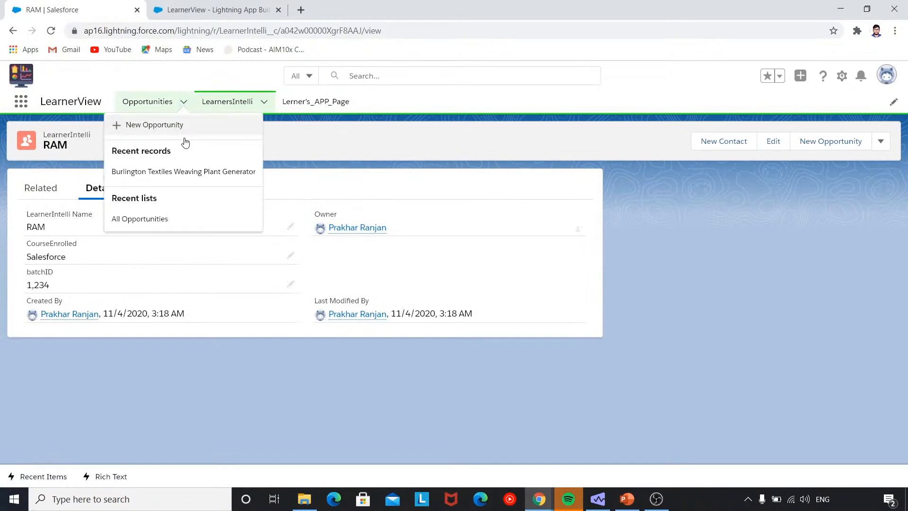
click(264, 102)
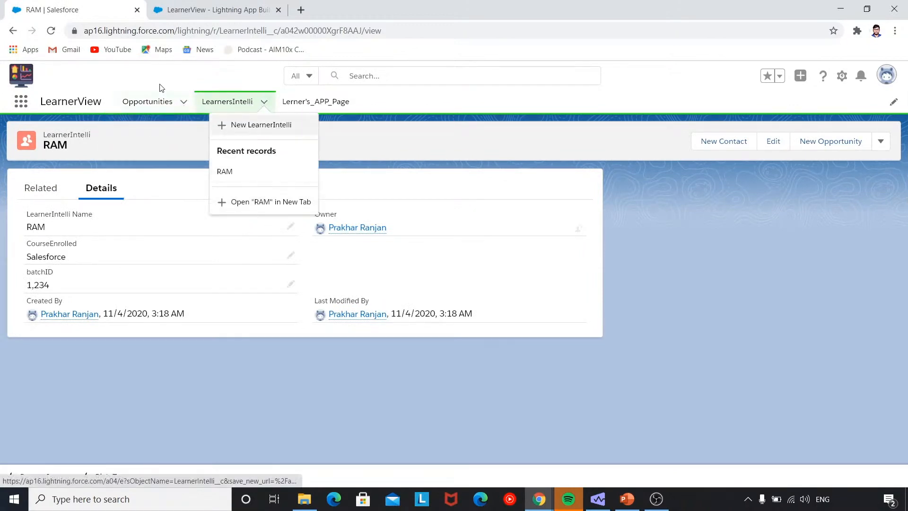
click(183, 102)
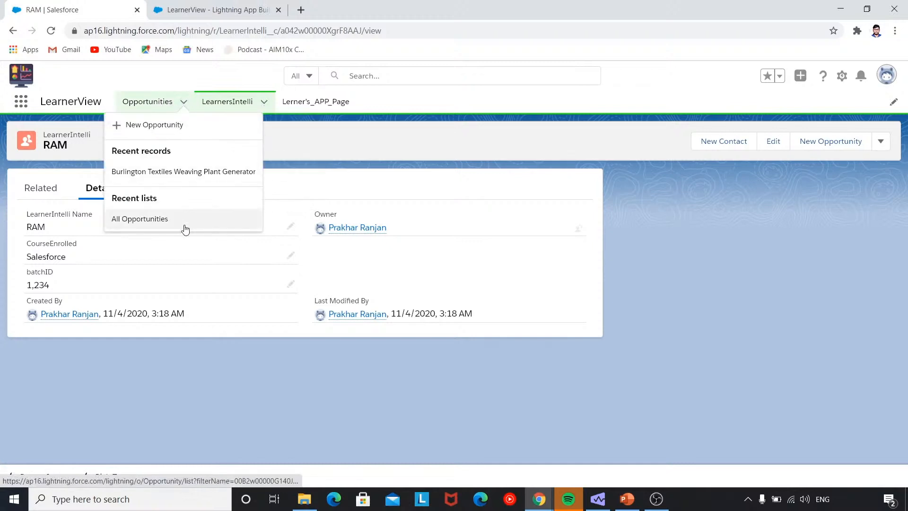
click(317, 101)
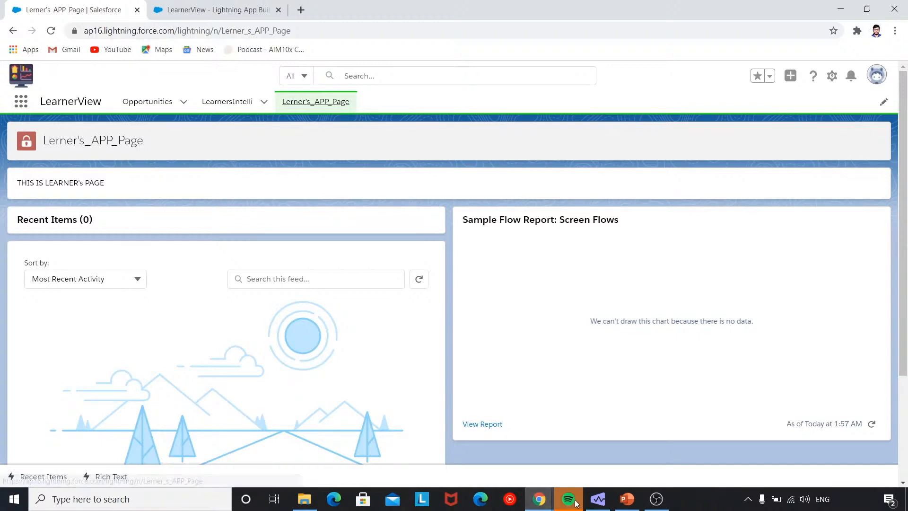
click(627, 499)
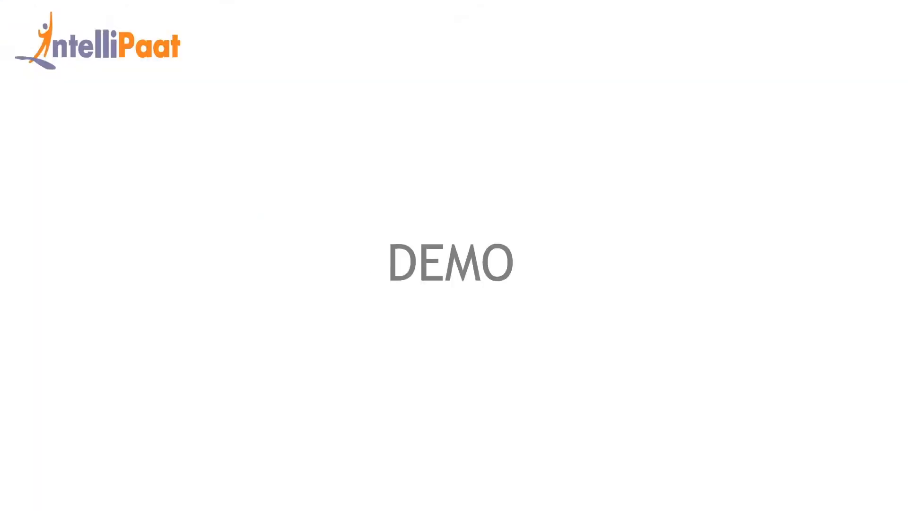